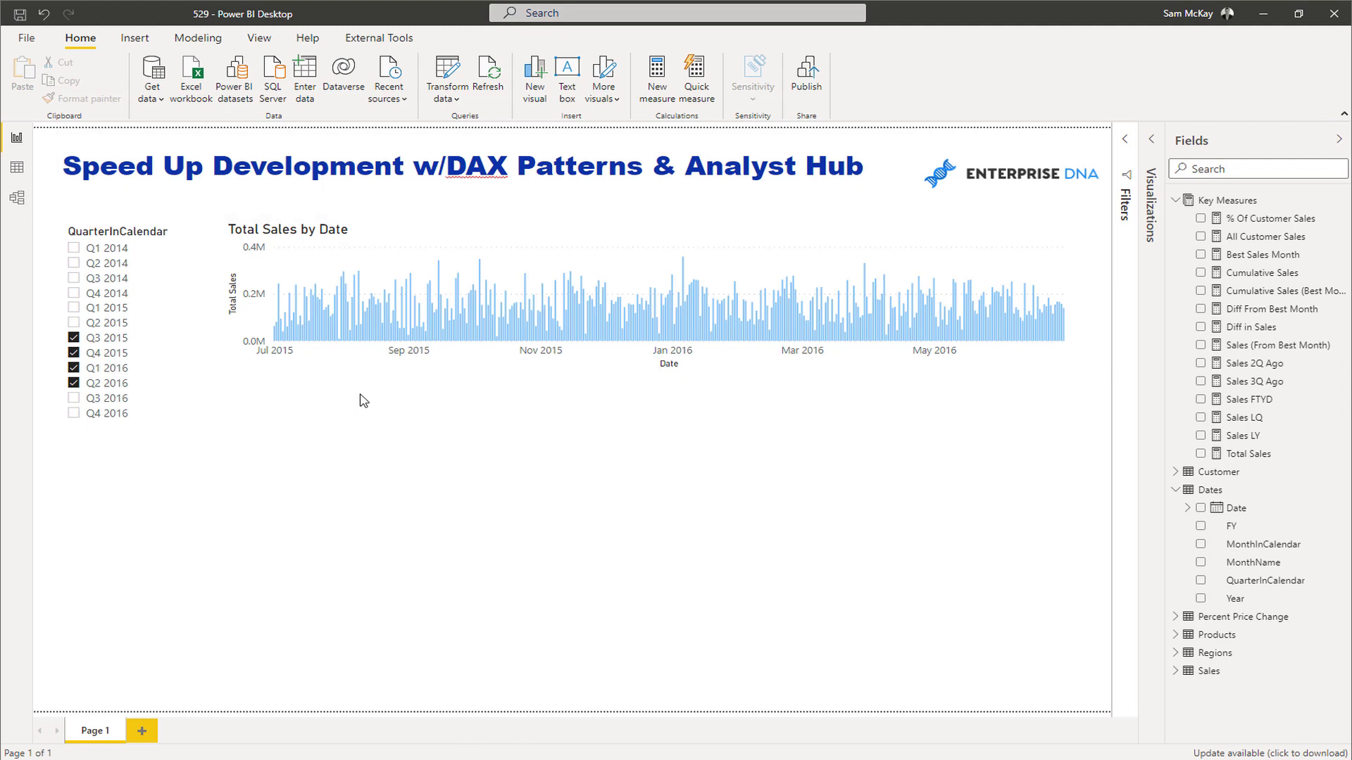
Open the Cumulative Sales measure and examine its CALCULATE formula, including the [Total Sales] expression.
left_click(1262, 273)
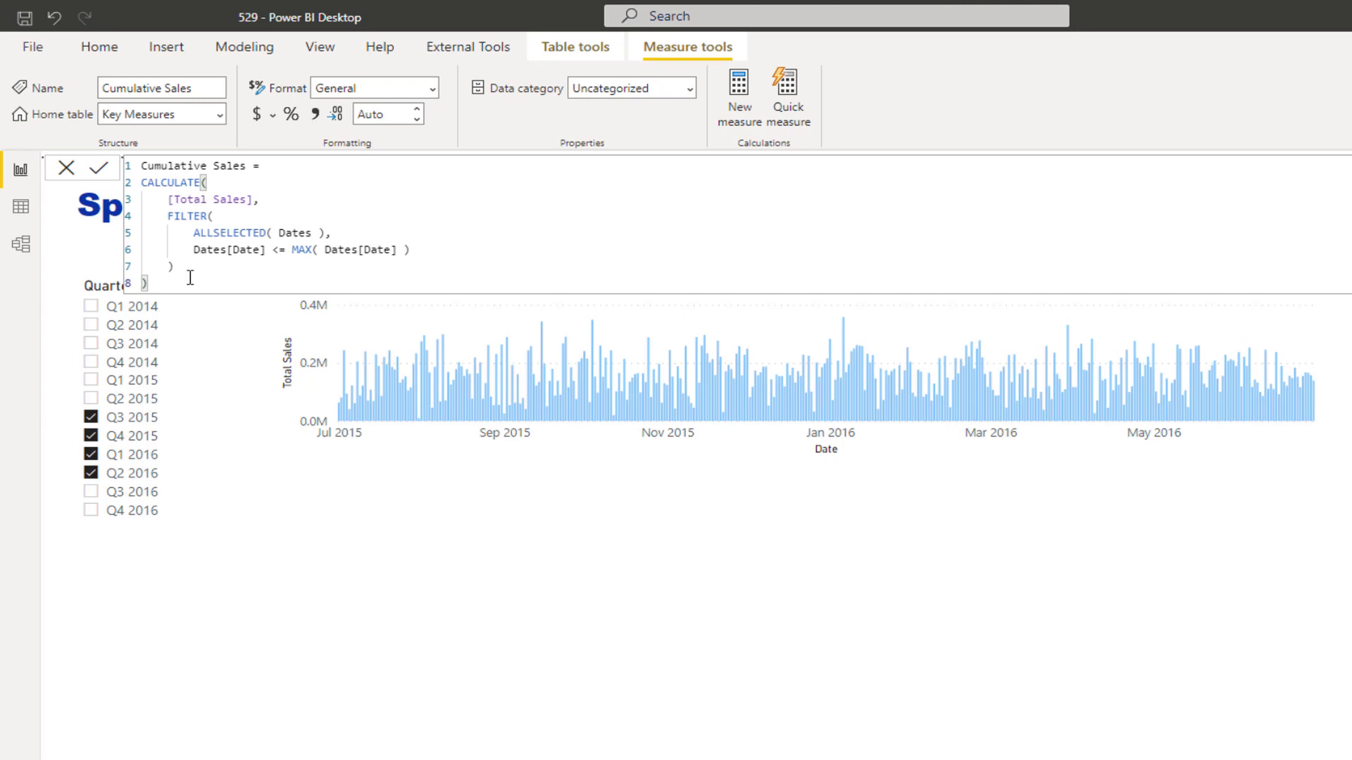
left_click_drag(226, 276, 143, 182)
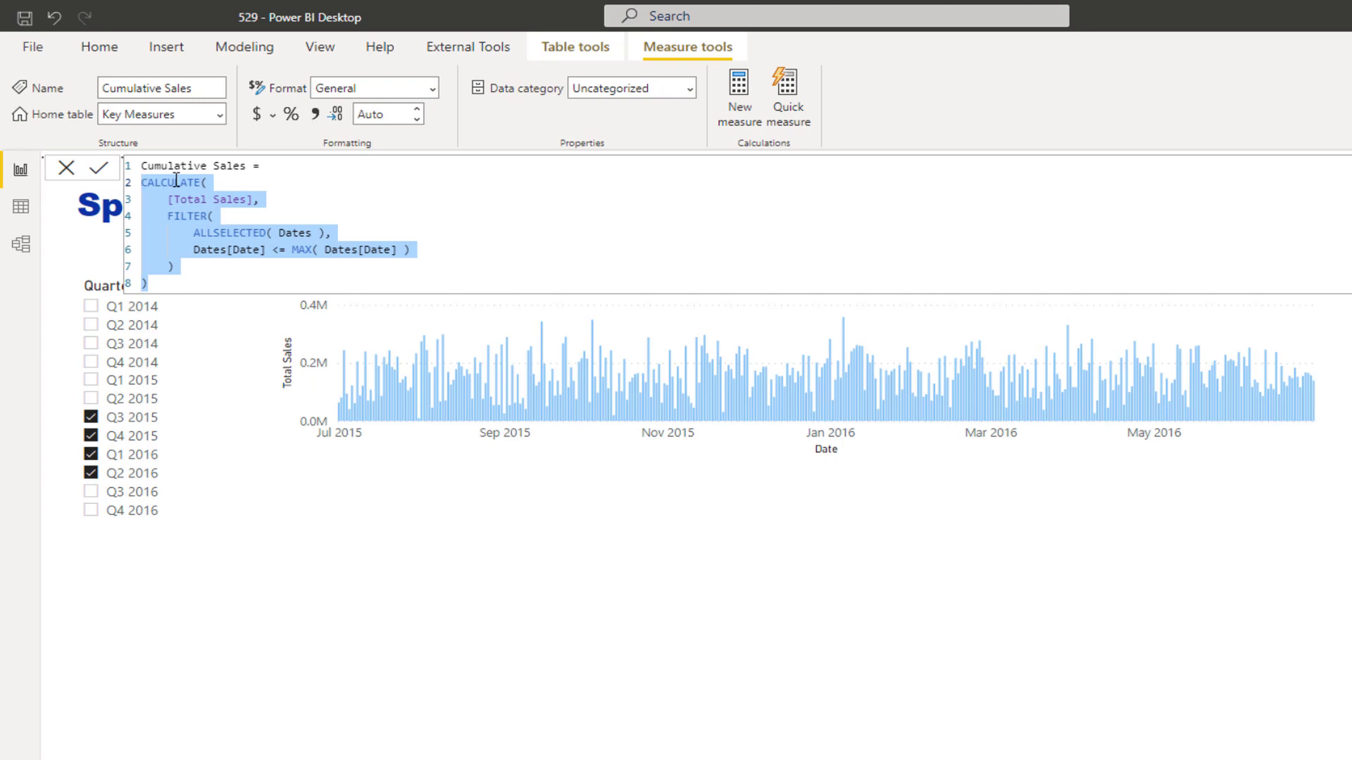
left_click(188, 197)
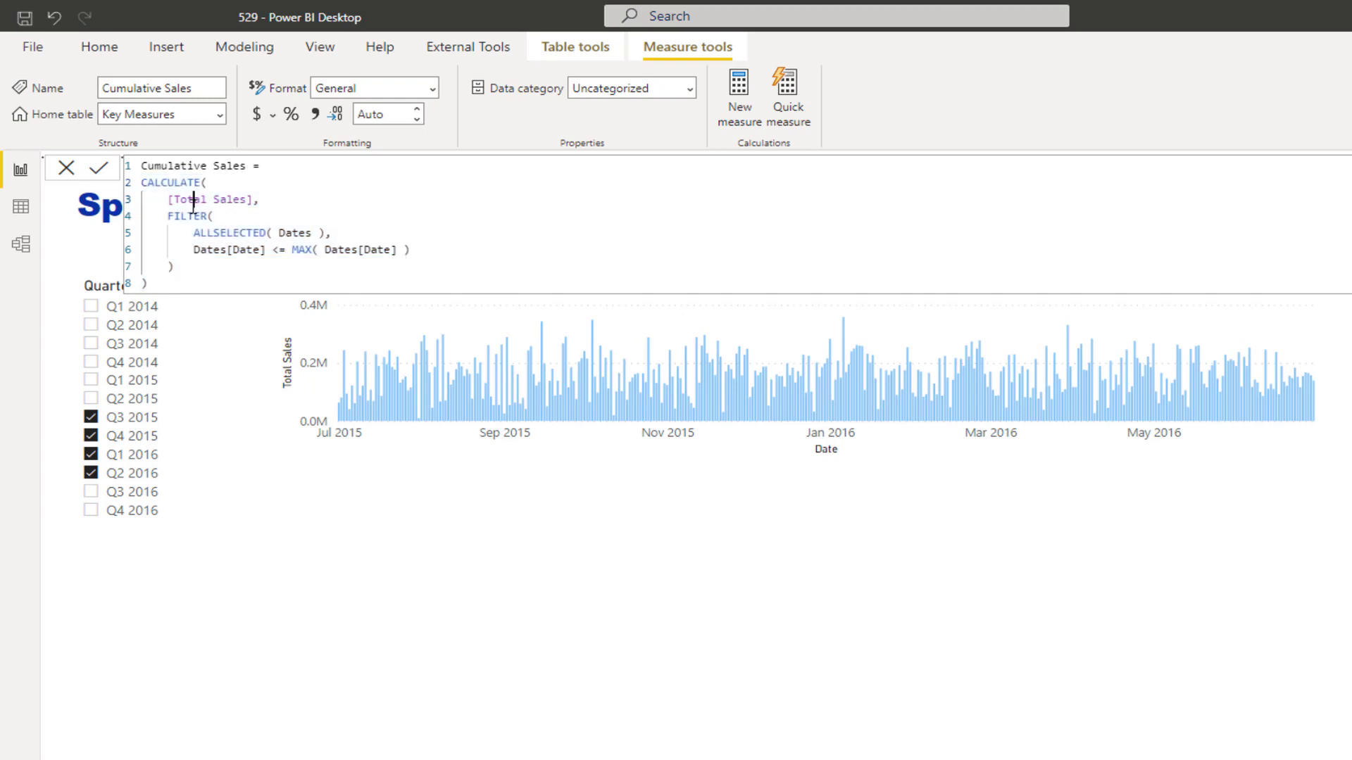
left_click_drag(167, 200, 312, 202)
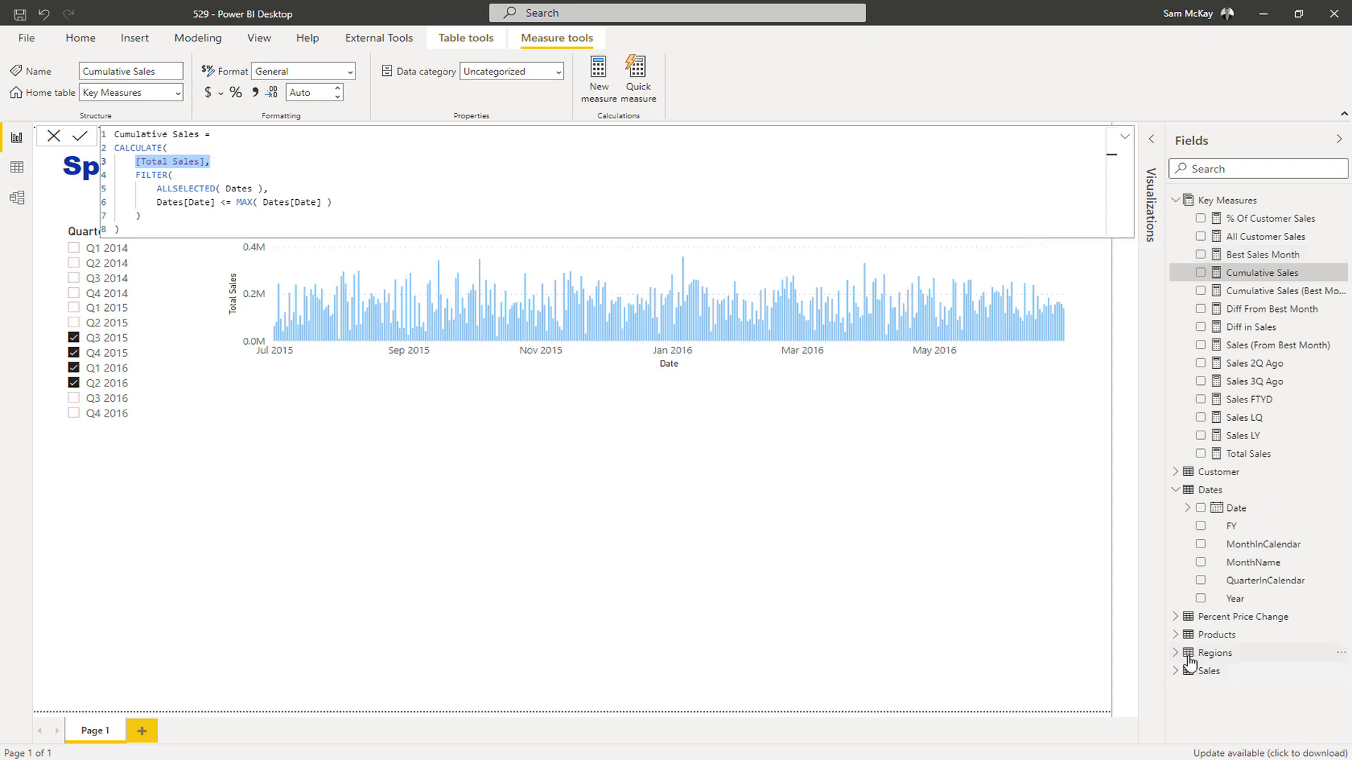
Show the data model with the side panes collapsed and move the Customer table up between Products and Key Measures.
left_click(16, 197)
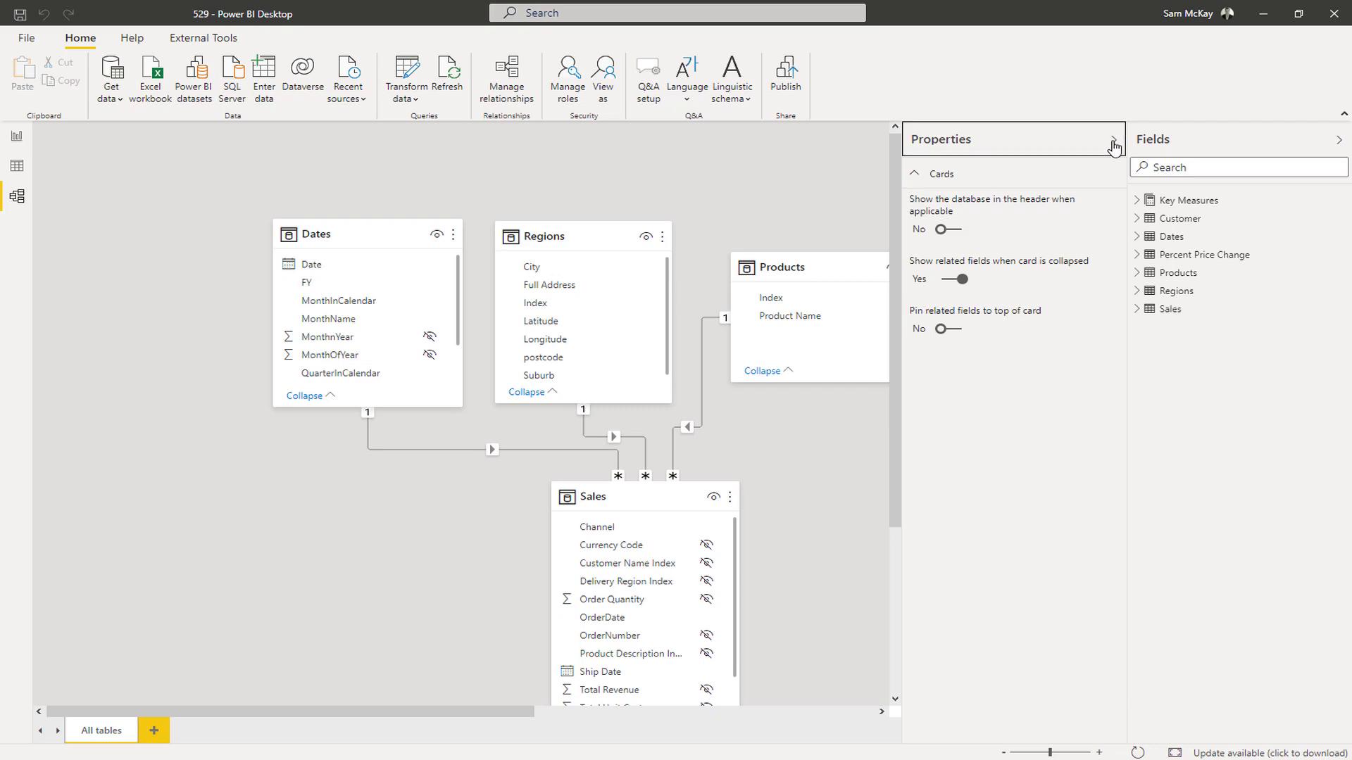
left_click(1113, 140)
left_click(1334, 143)
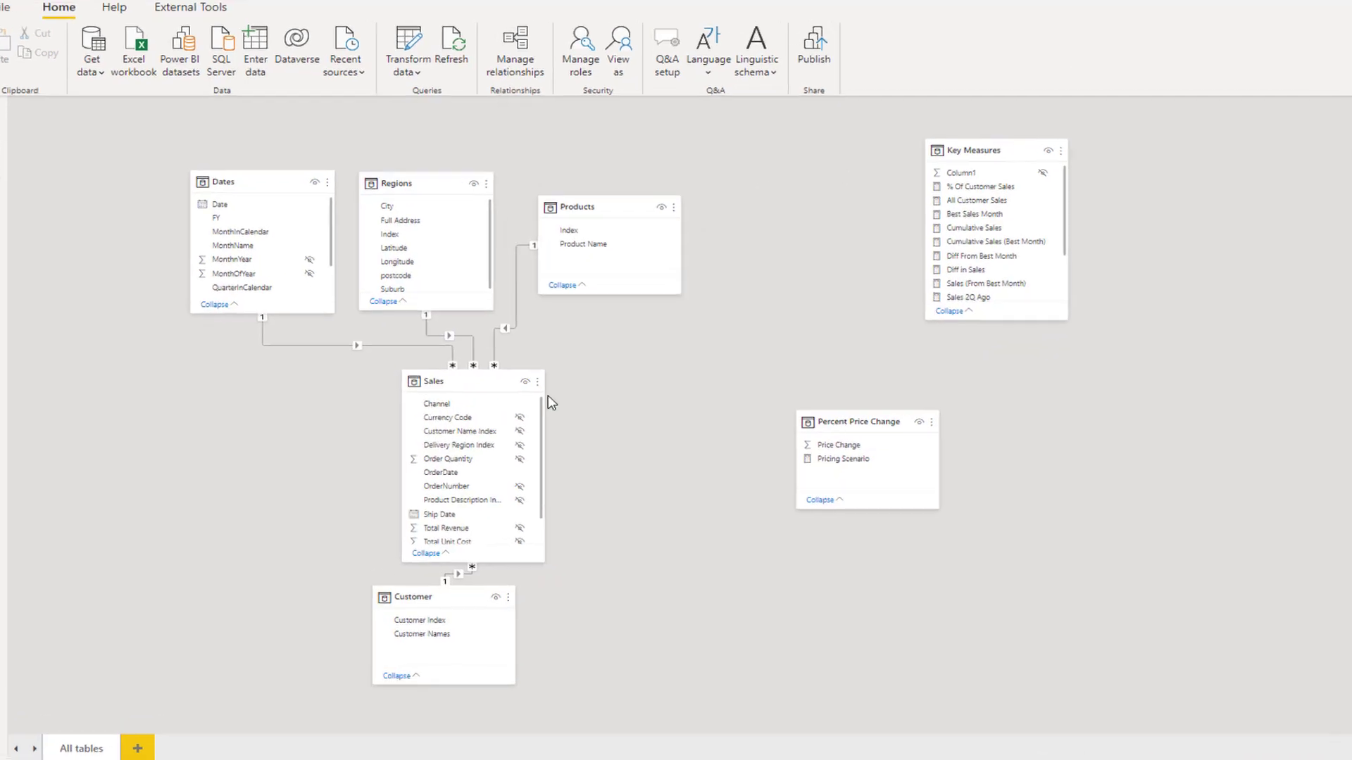
left_click_drag(430, 598, 759, 260)
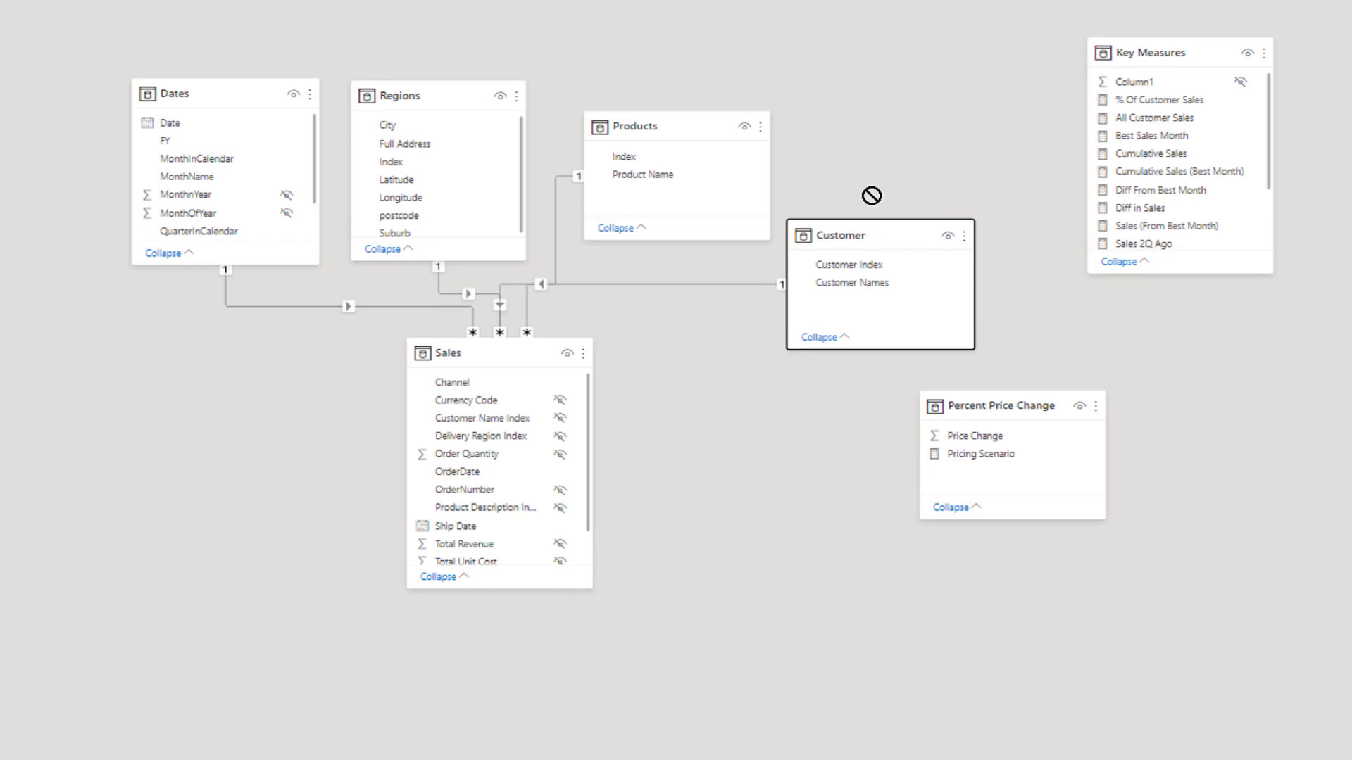
left_click_drag(871, 196, 905, 108)
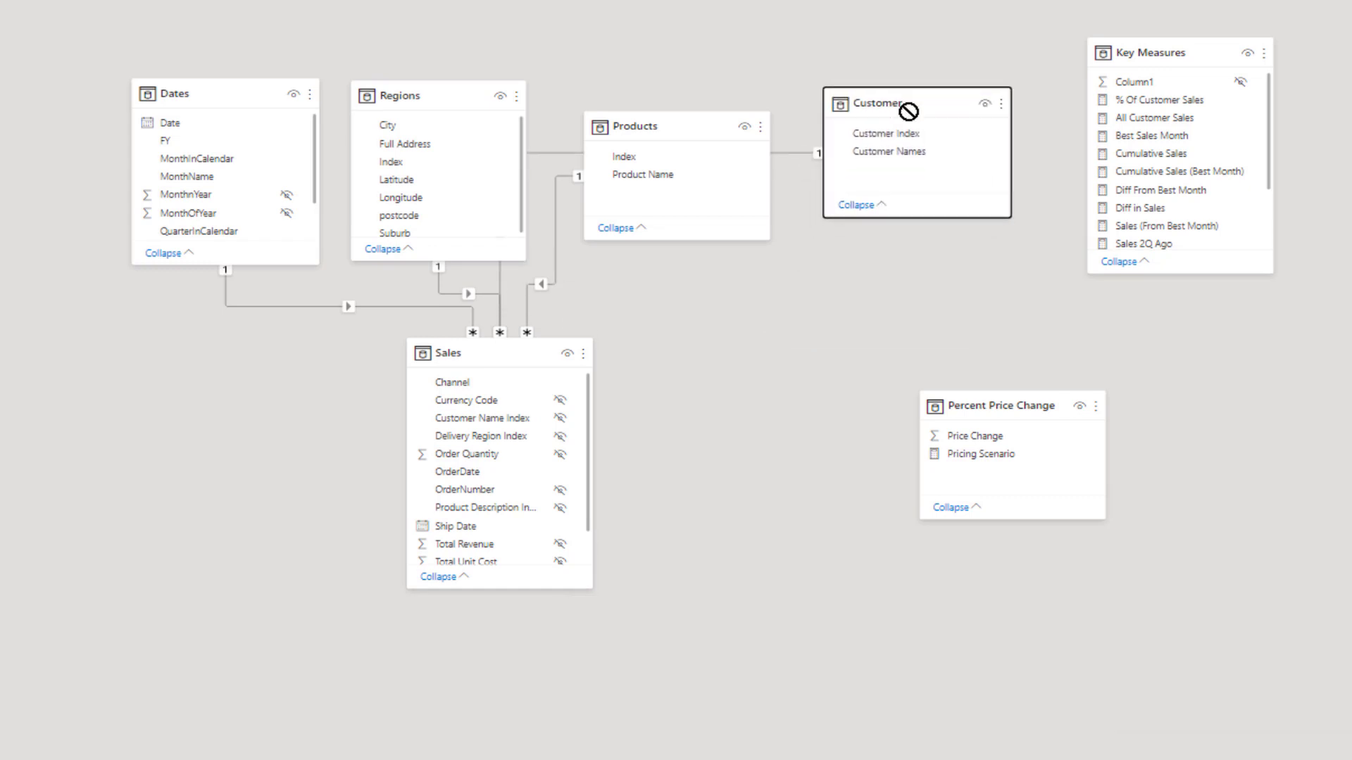
Collapse the Regions, Products, Customer and Dates table cards and line Products up with the other lookup tables.
left_click(385, 250)
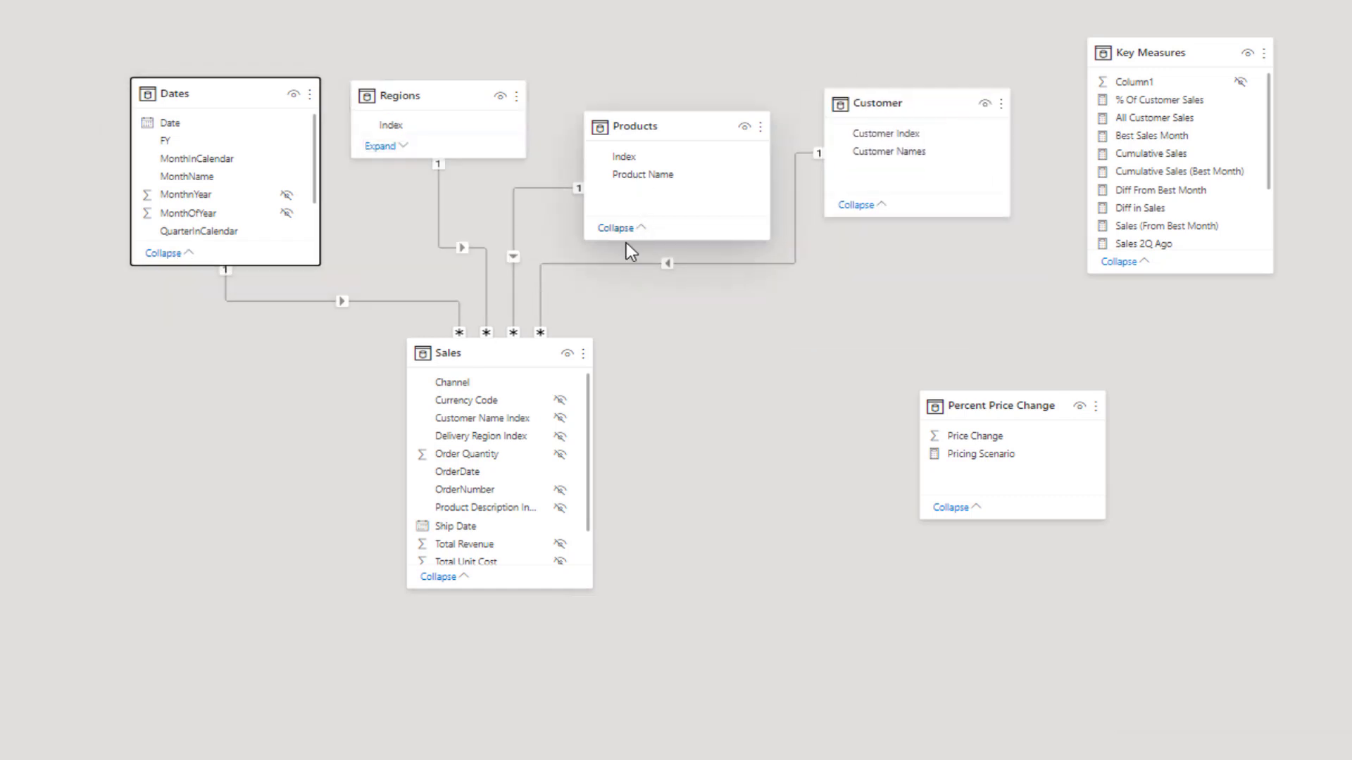
left_click(616, 228)
left_click(857, 207)
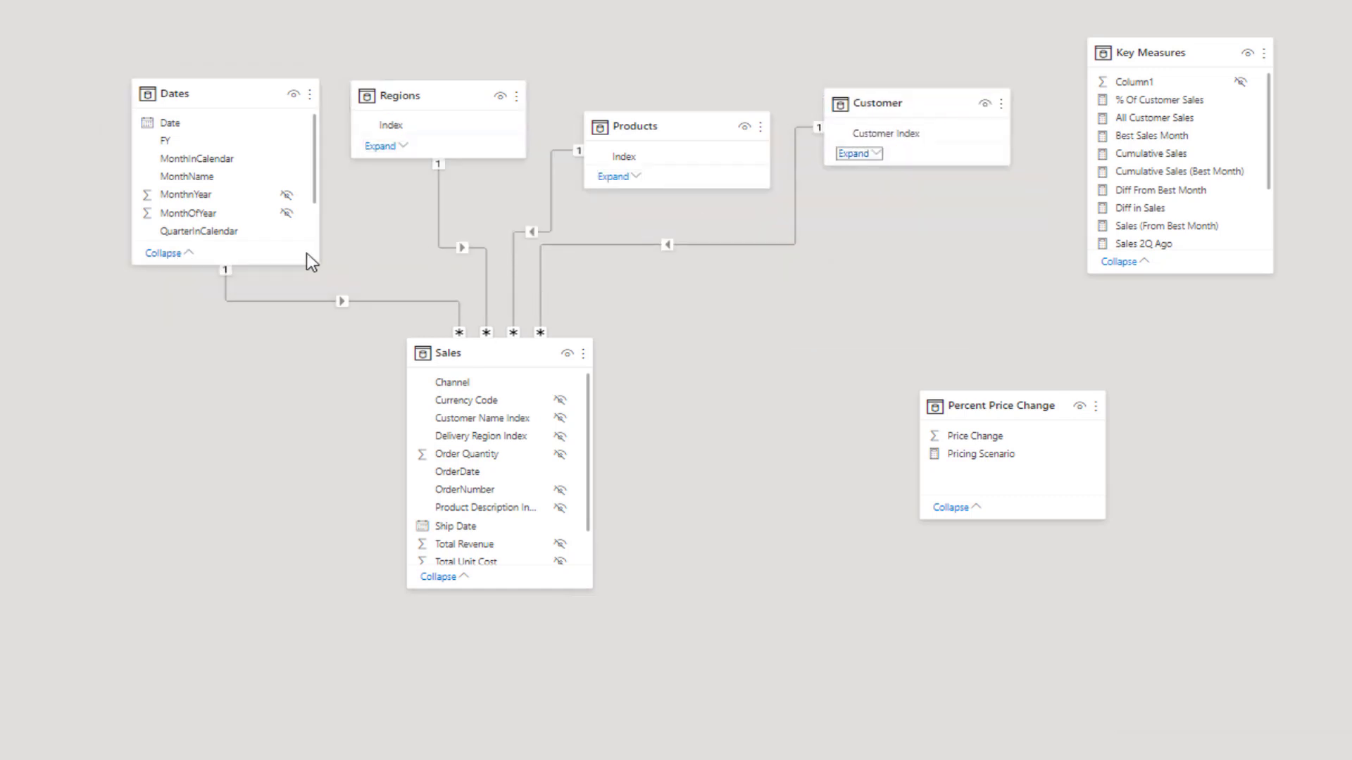
left_click(176, 254)
left_click_drag(704, 130, 659, 95)
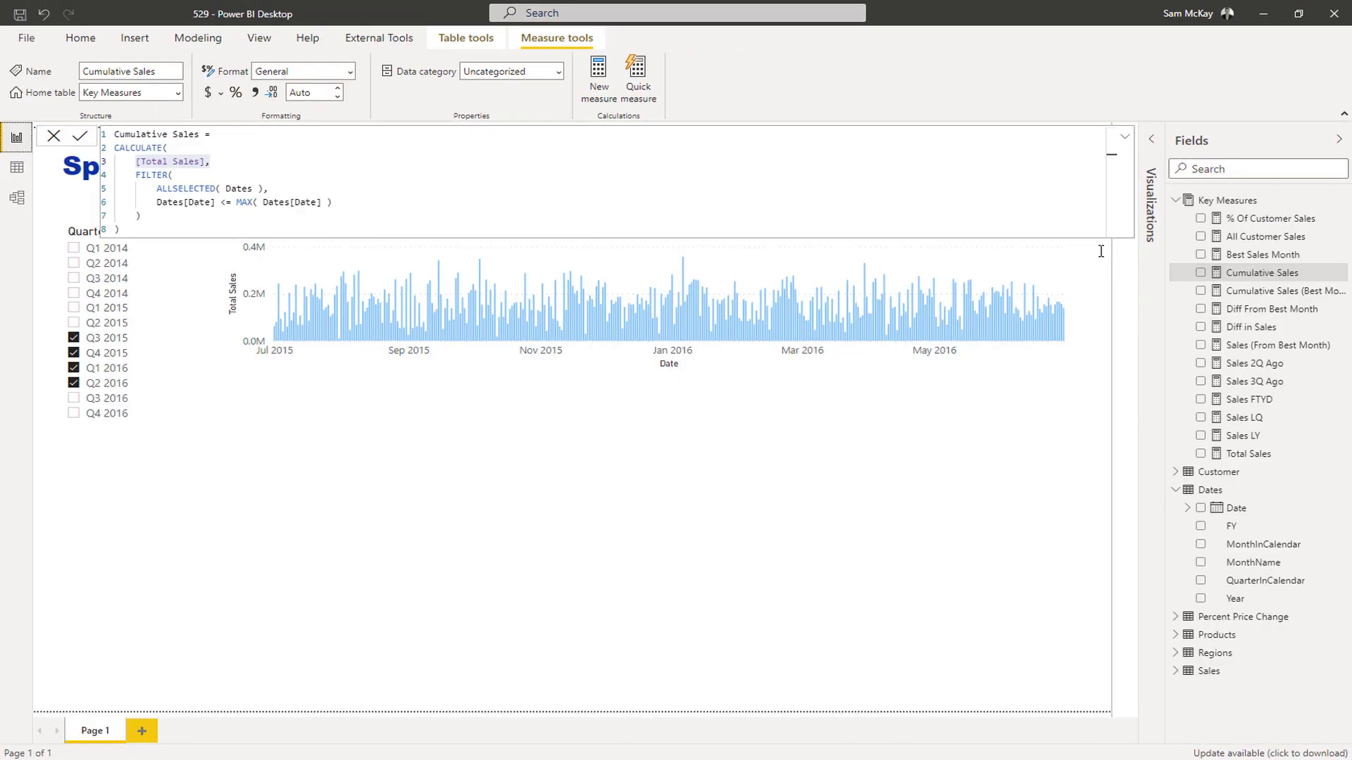
Back in the report, create a new measure Total Orders = COUNTROWS( Sales ).
left_click(1247, 454)
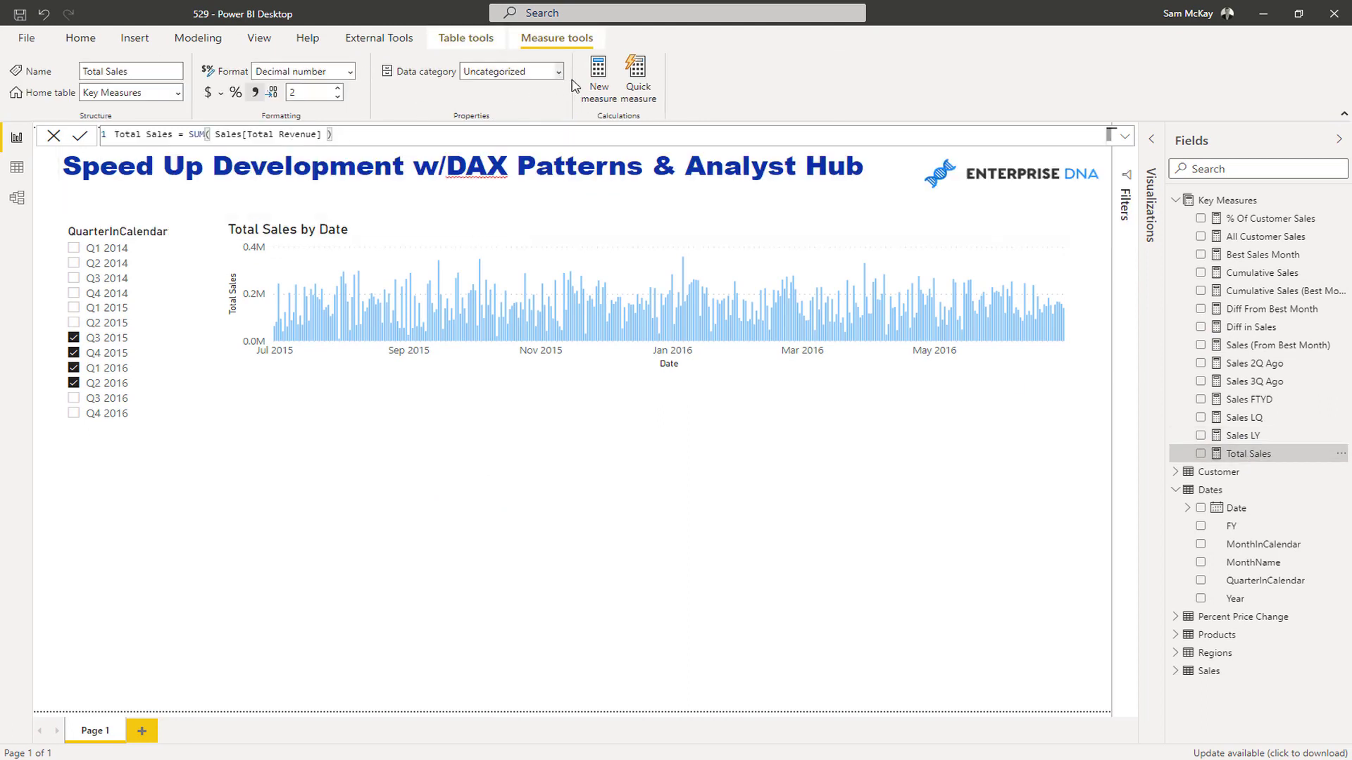
left_click(590, 94)
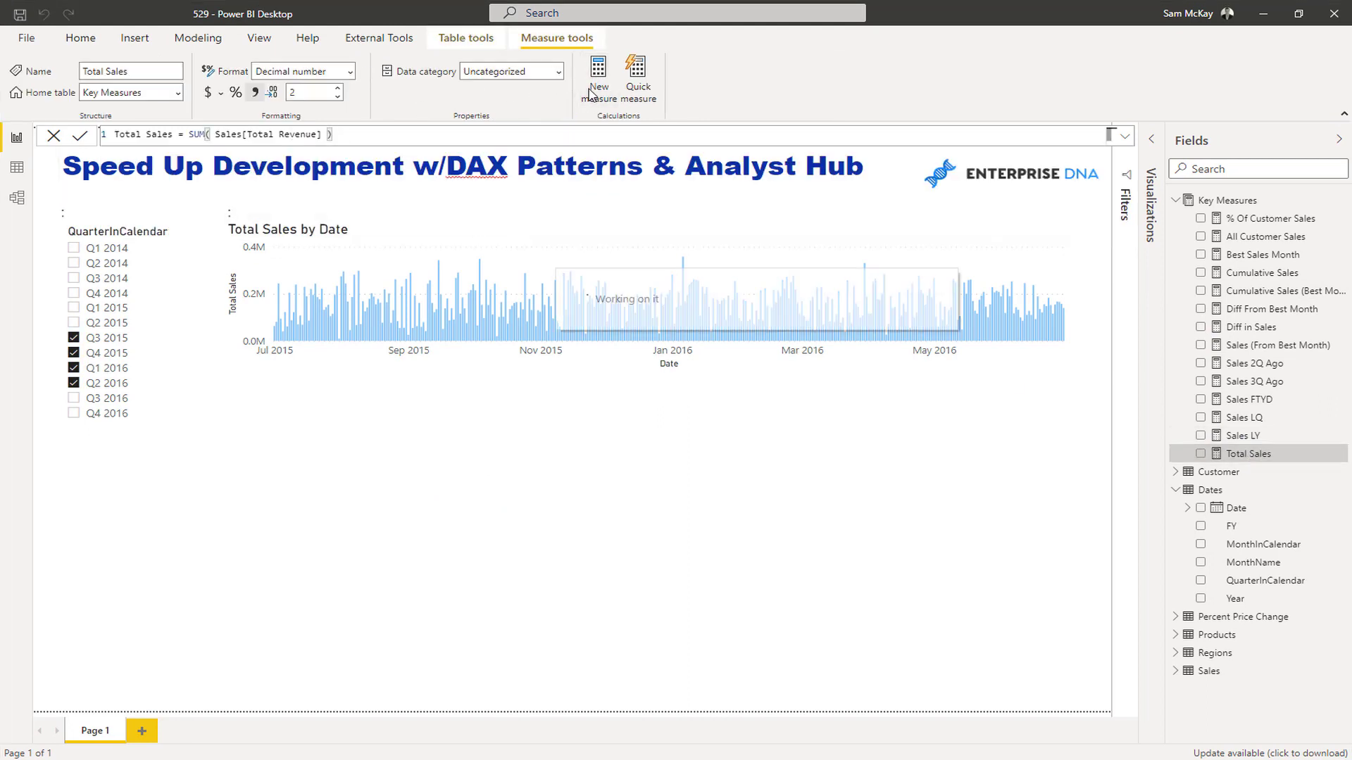
key("BackSpace")
type("Total Orders")
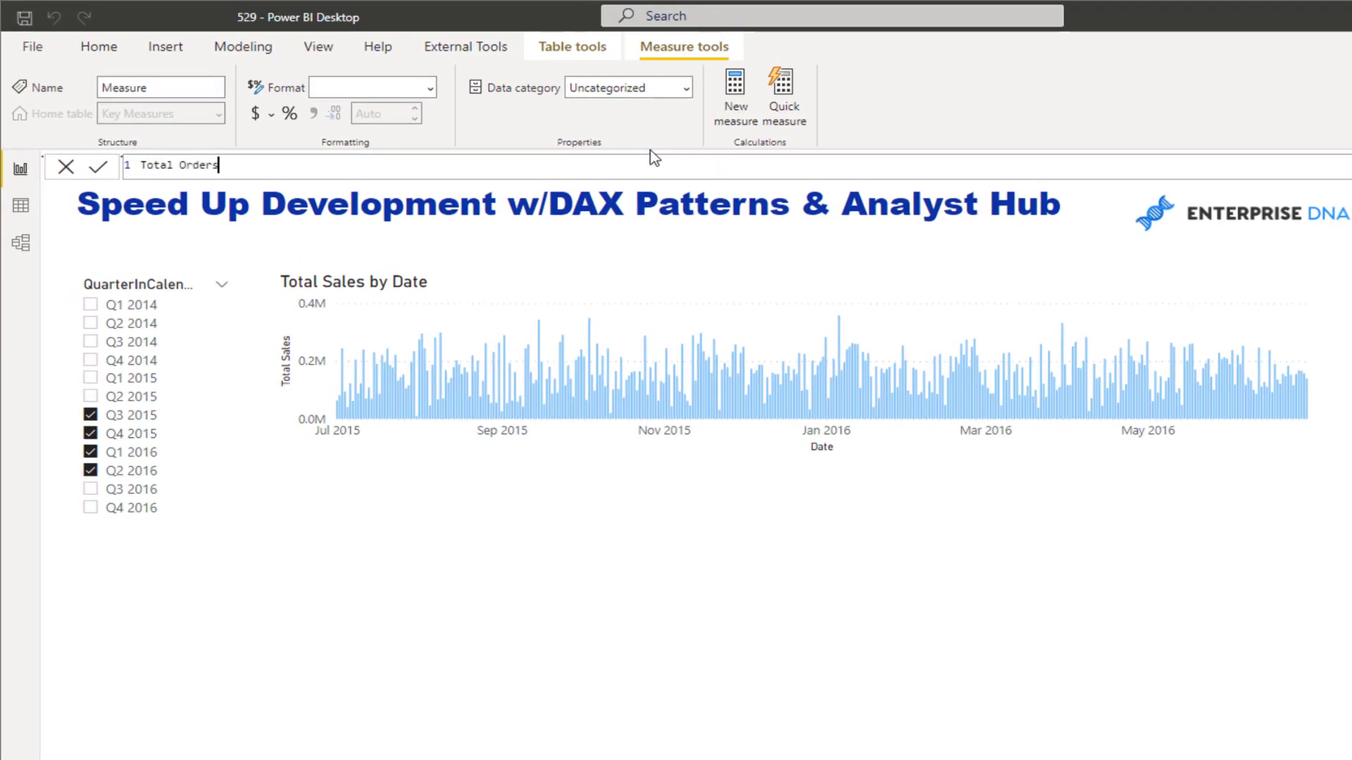
type(" = COUNT")
key("Down")
key("Down")
key("Down")
key("Down")
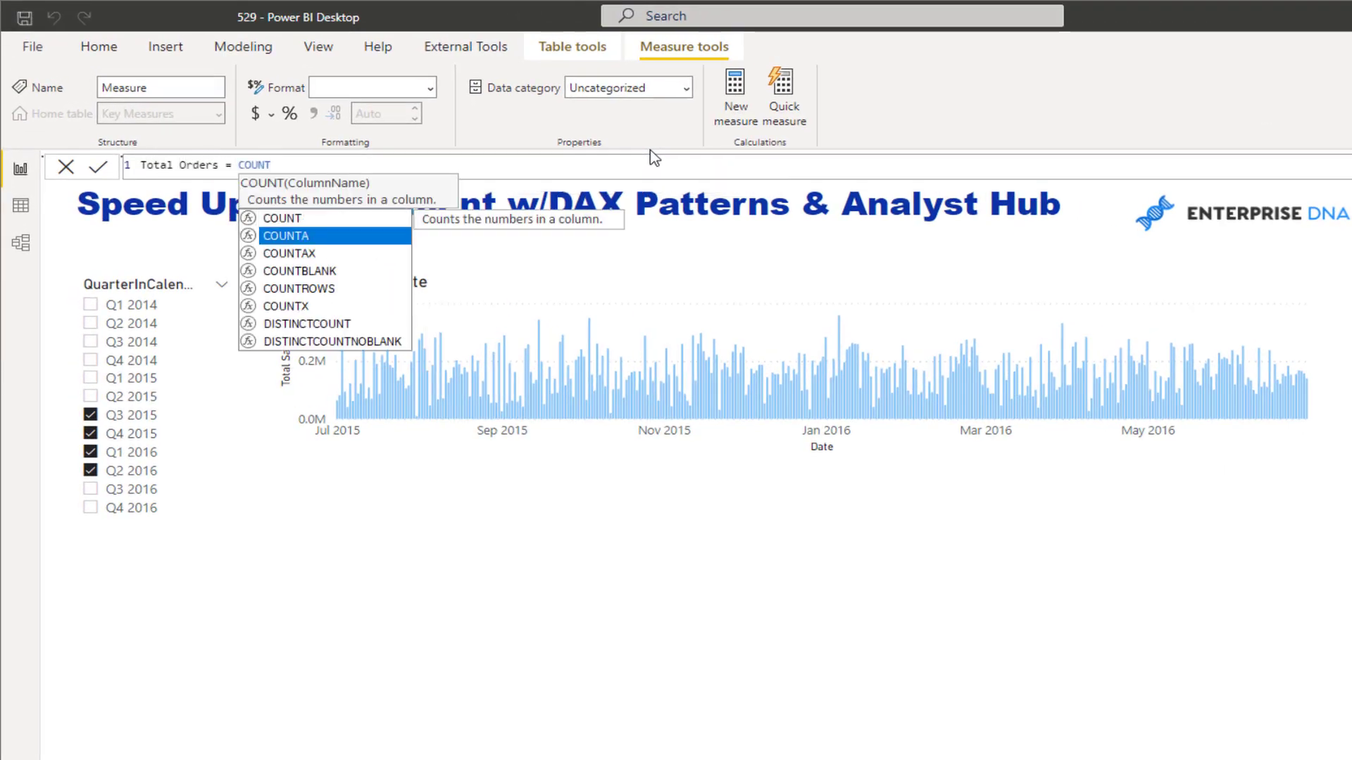
key("Tab")
type("Sales )")
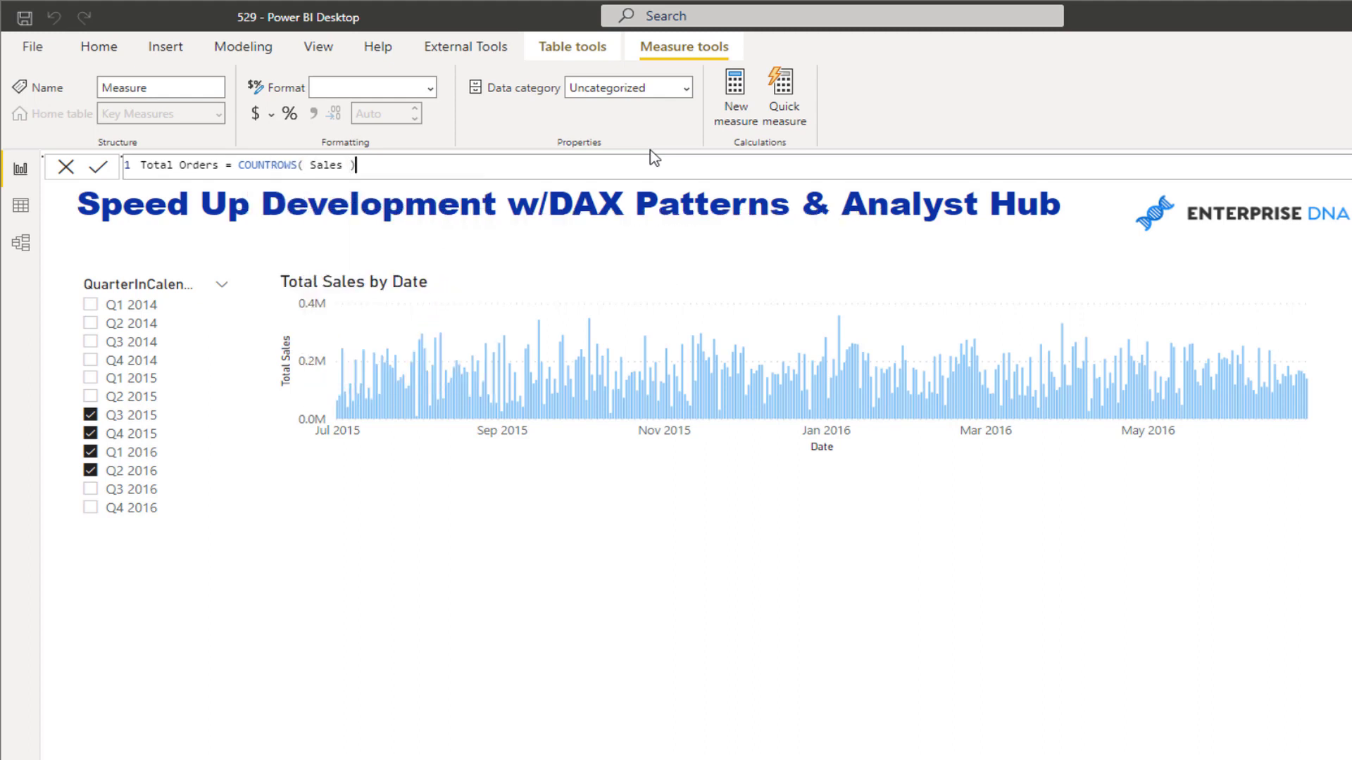
key("Return")
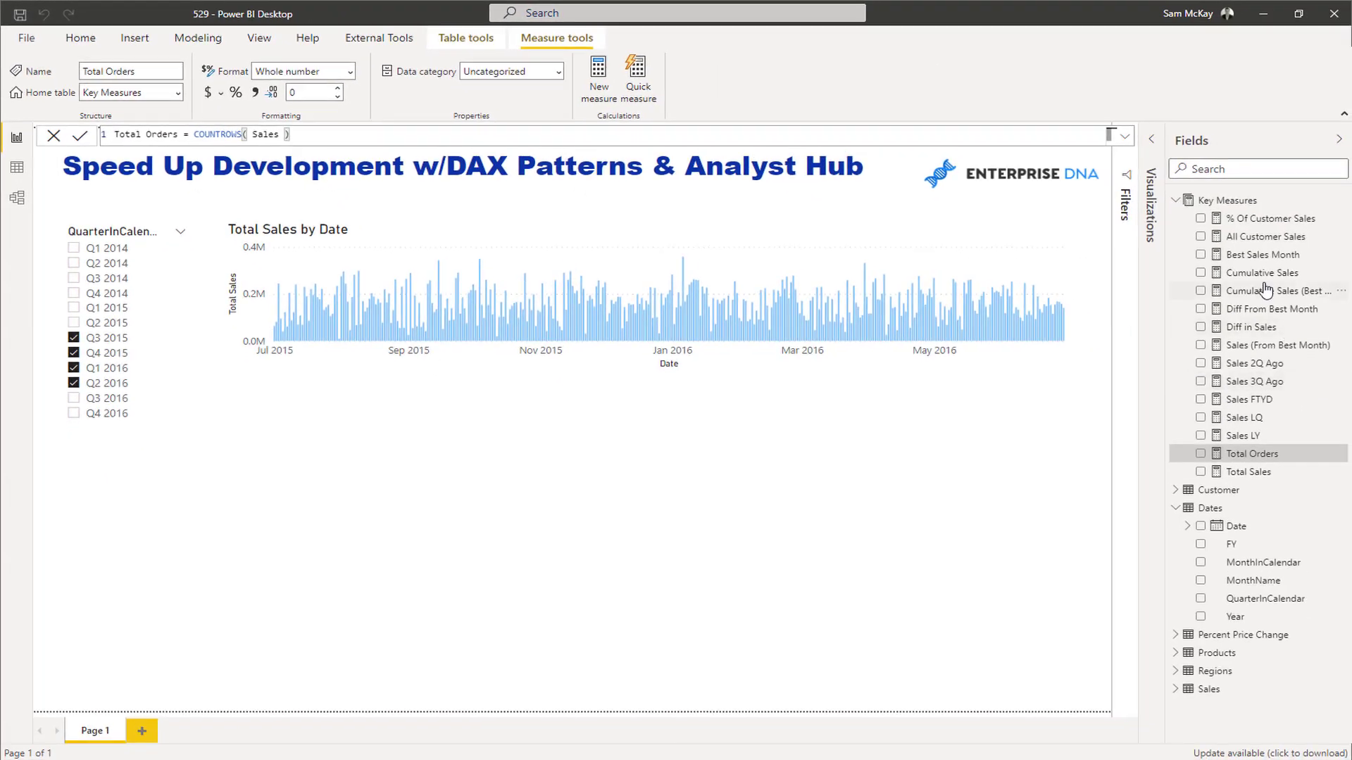
Create a new measure from a copy of the complete Cumulative Sales formula.
left_click(1261, 273)
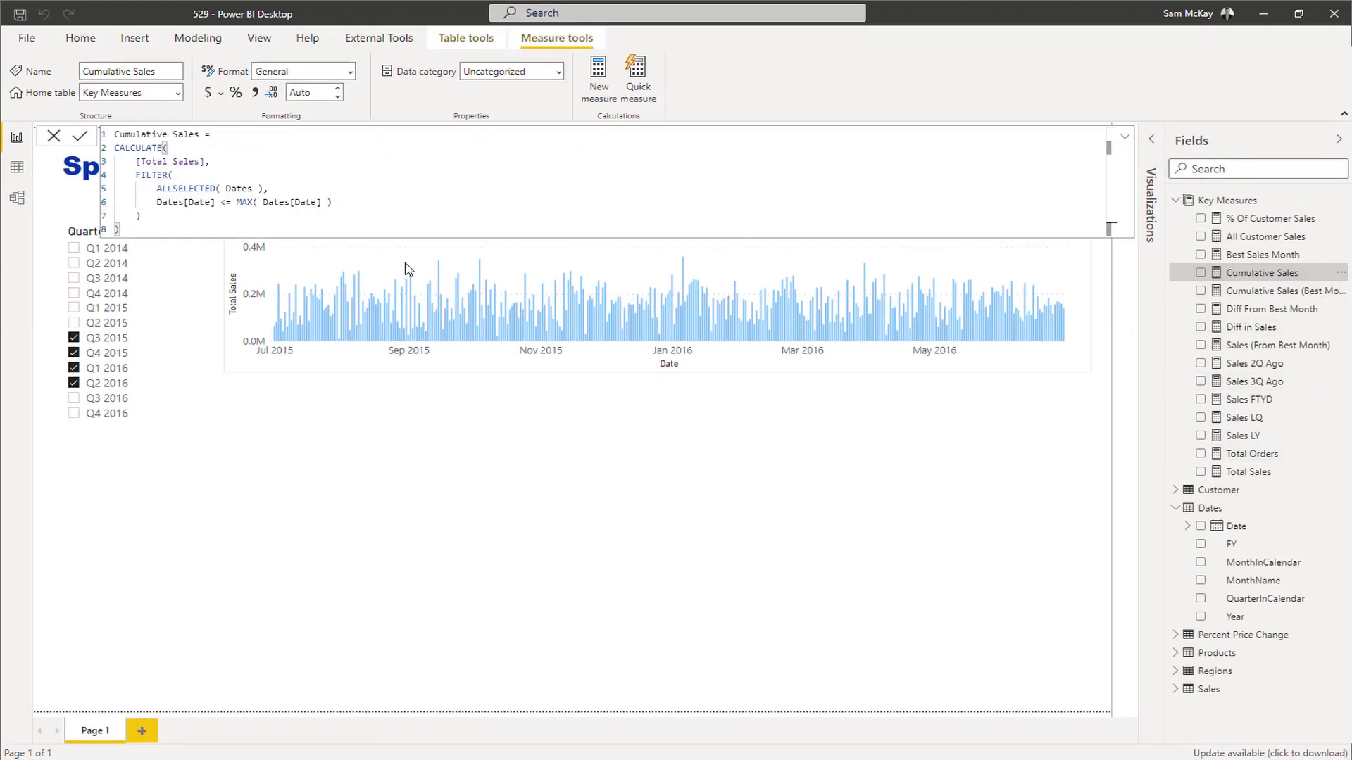
key("ctrl+a")
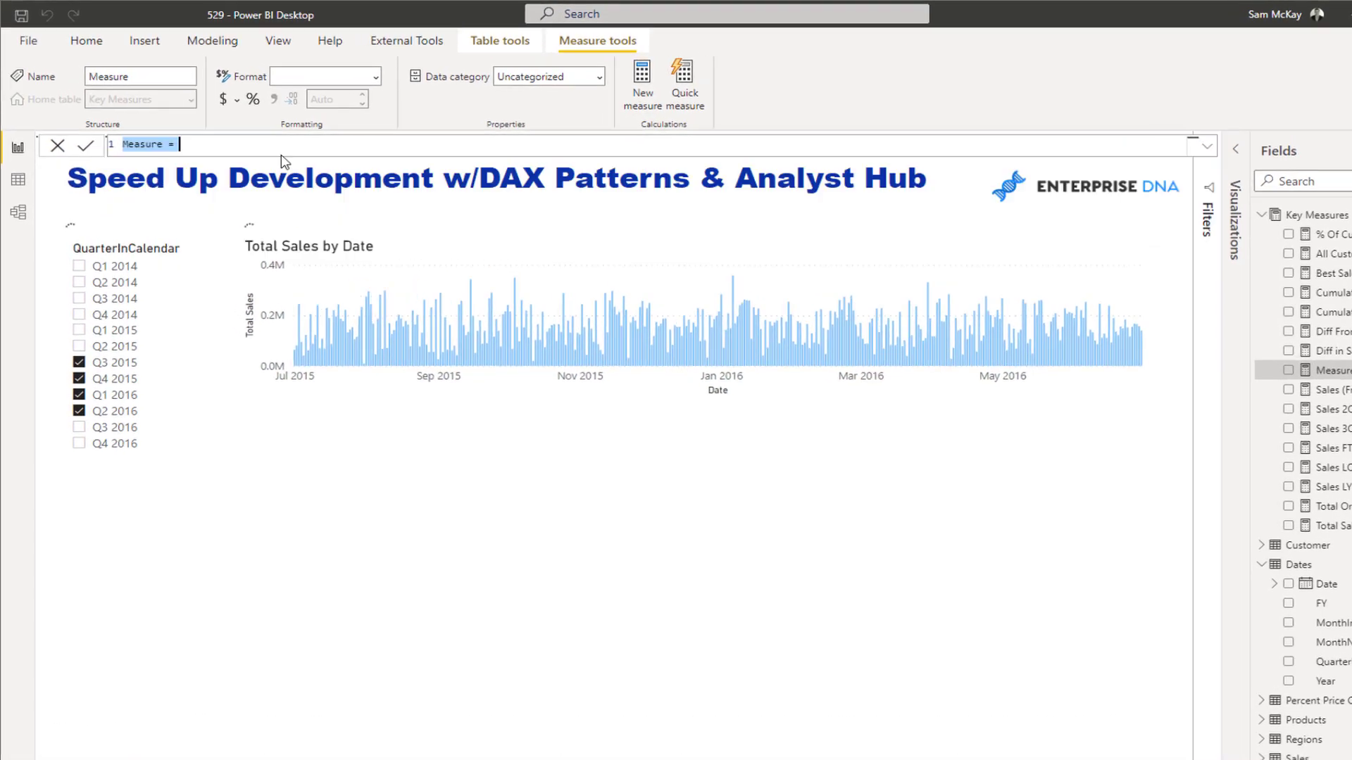
type("Cumulative Sales = CALCULATE(     [Total Sales],     FILTER(         ALLSELECTED( Dates ),         Dates[Date] <= MAX( Dates[Date] )     ) )")
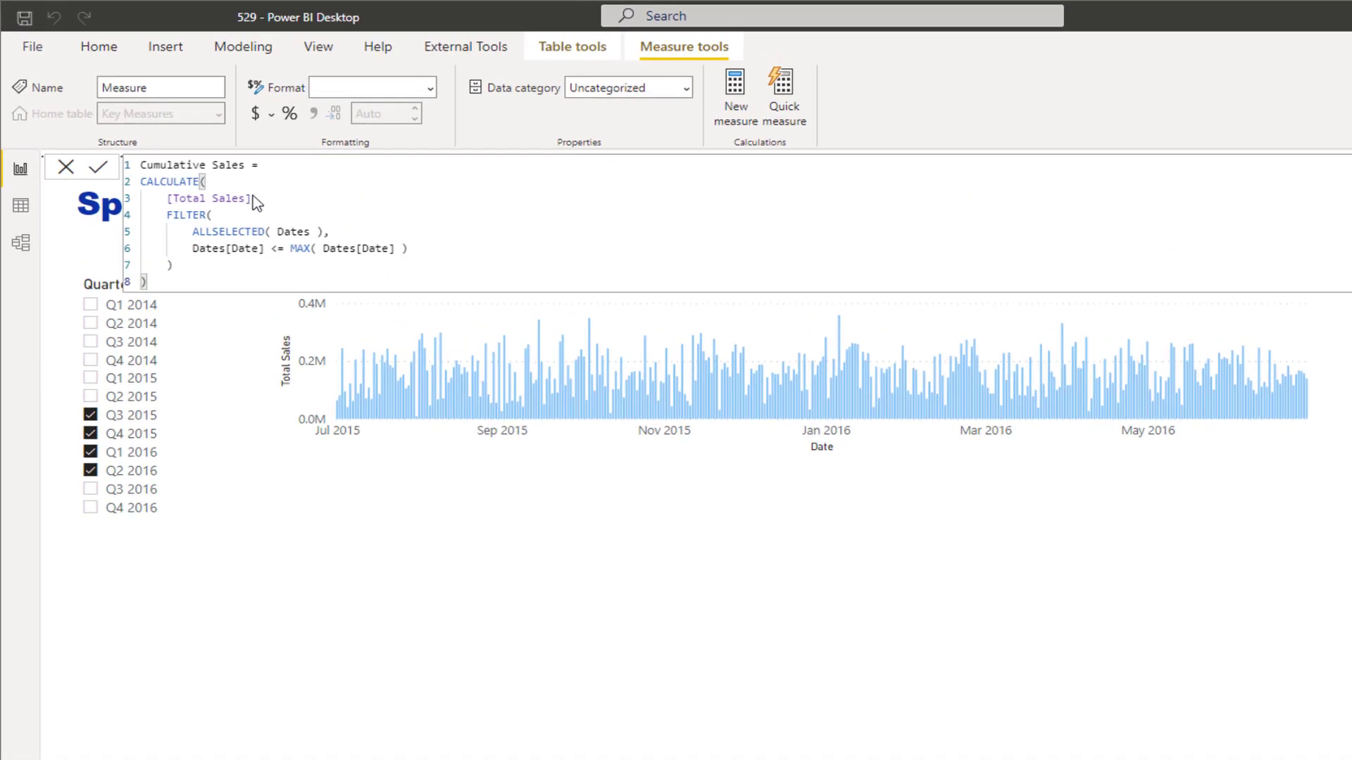
Rename the copied measure Cumulative Orders, replace [Total Sales] with [Total Orders] in its formula, and commit it.
double_click(227, 165)
type("Orders")
left_click(253, 198)
key("ctrl+shift+Left")
key("ctrl+shift+Left")
type("C")
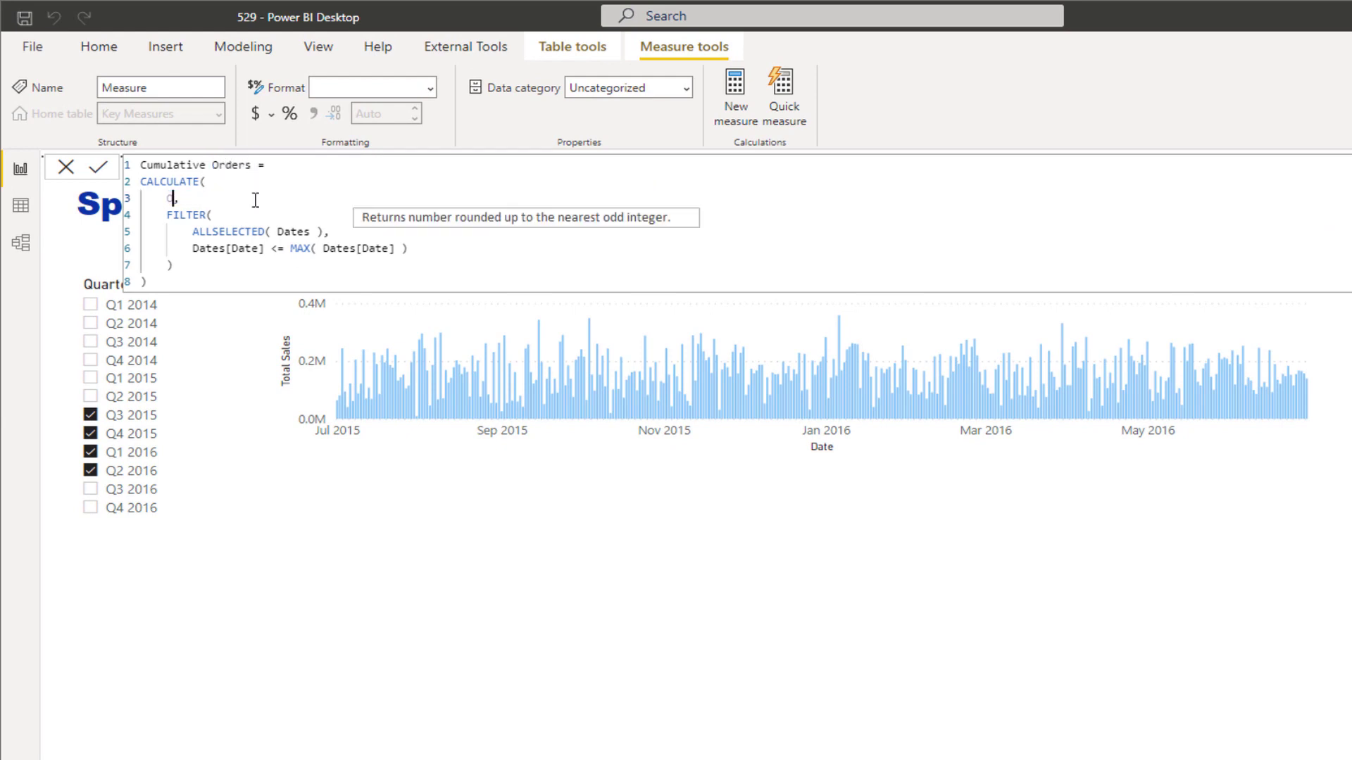
type("r")
type("der")
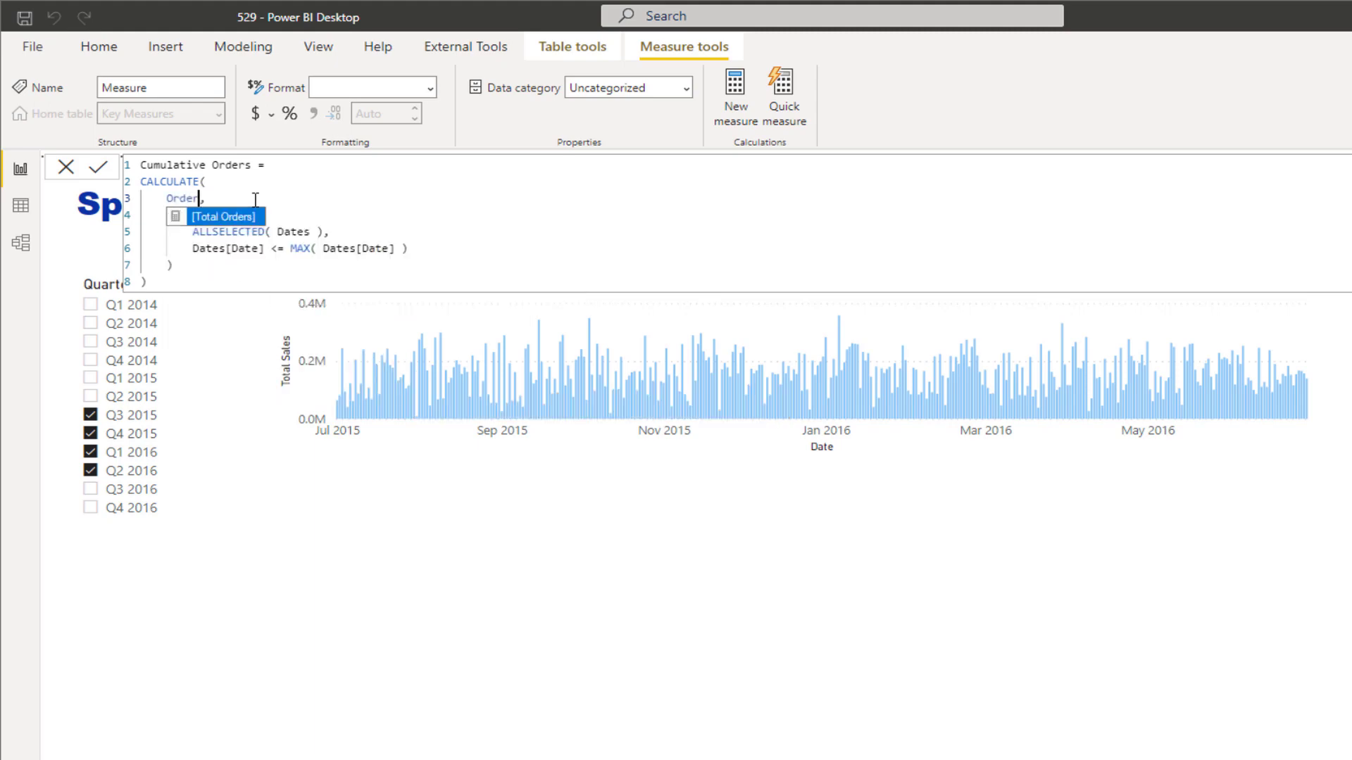
key("Tab")
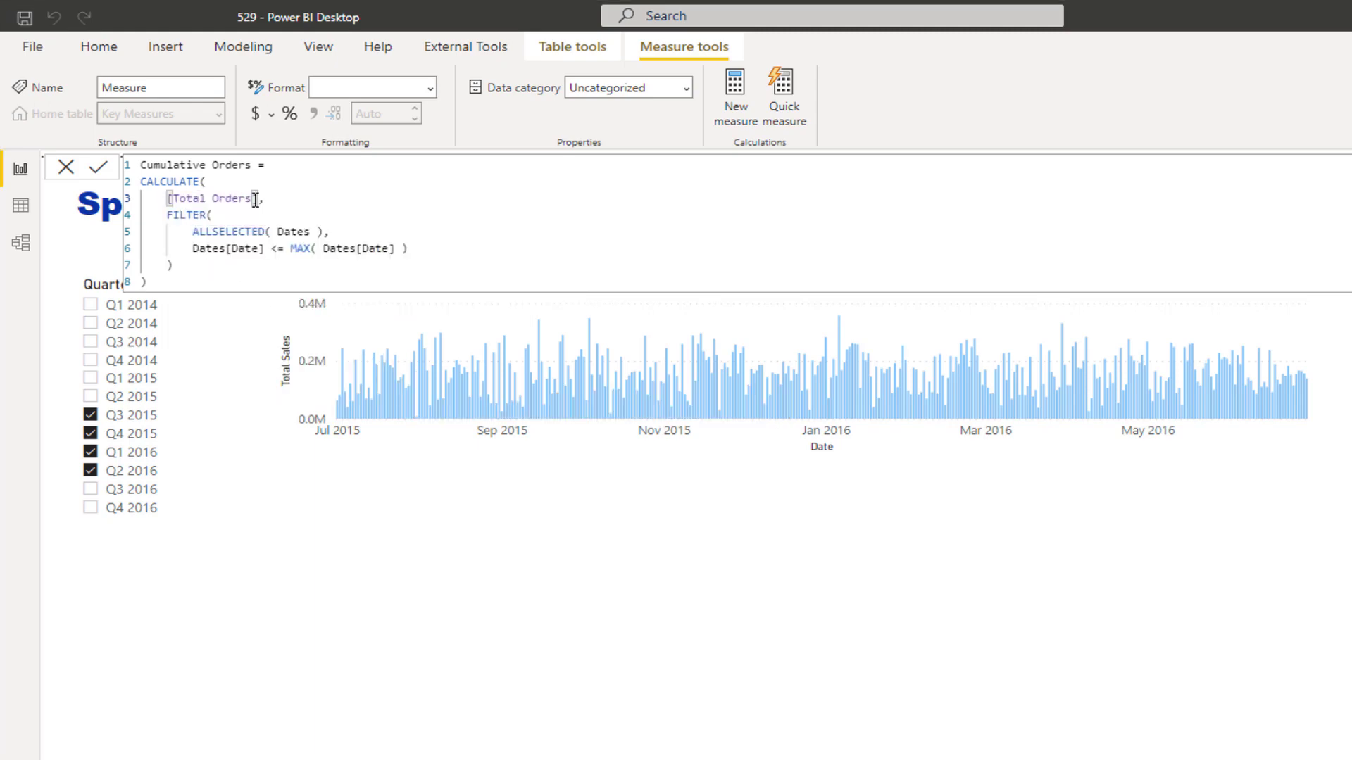
key("Return")
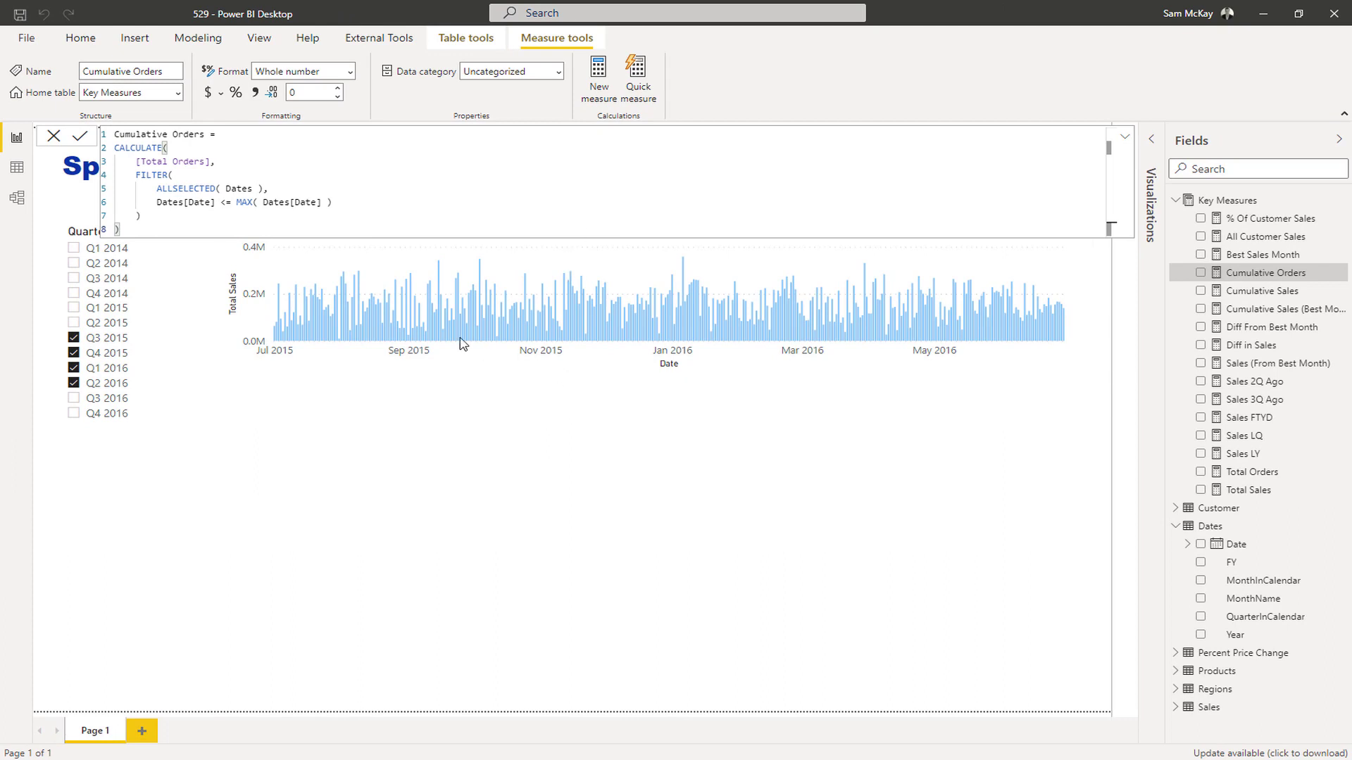
Duplicate the Total Sales by Date chart and place the copy below the original.
left_click(373, 299)
key("ctrl+c")
key("ctrl+v")
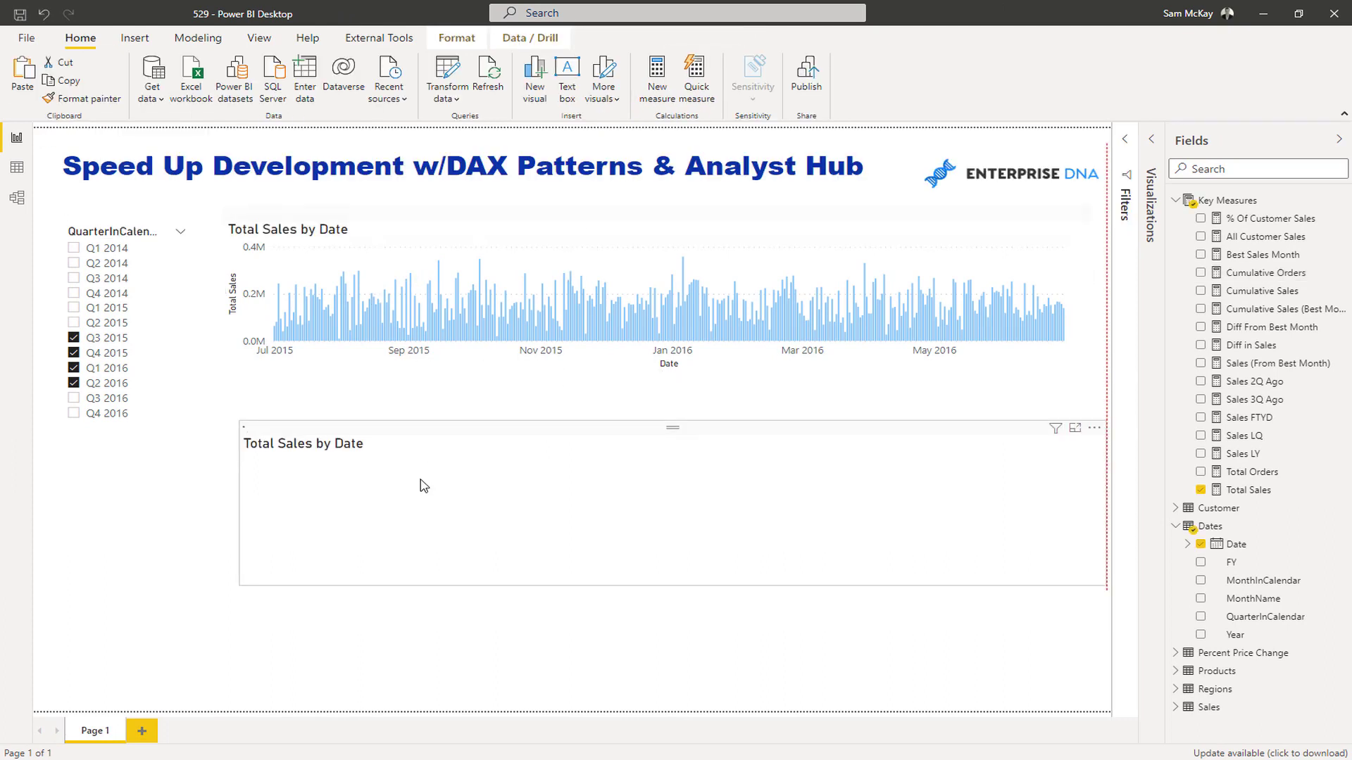
left_click(422, 483)
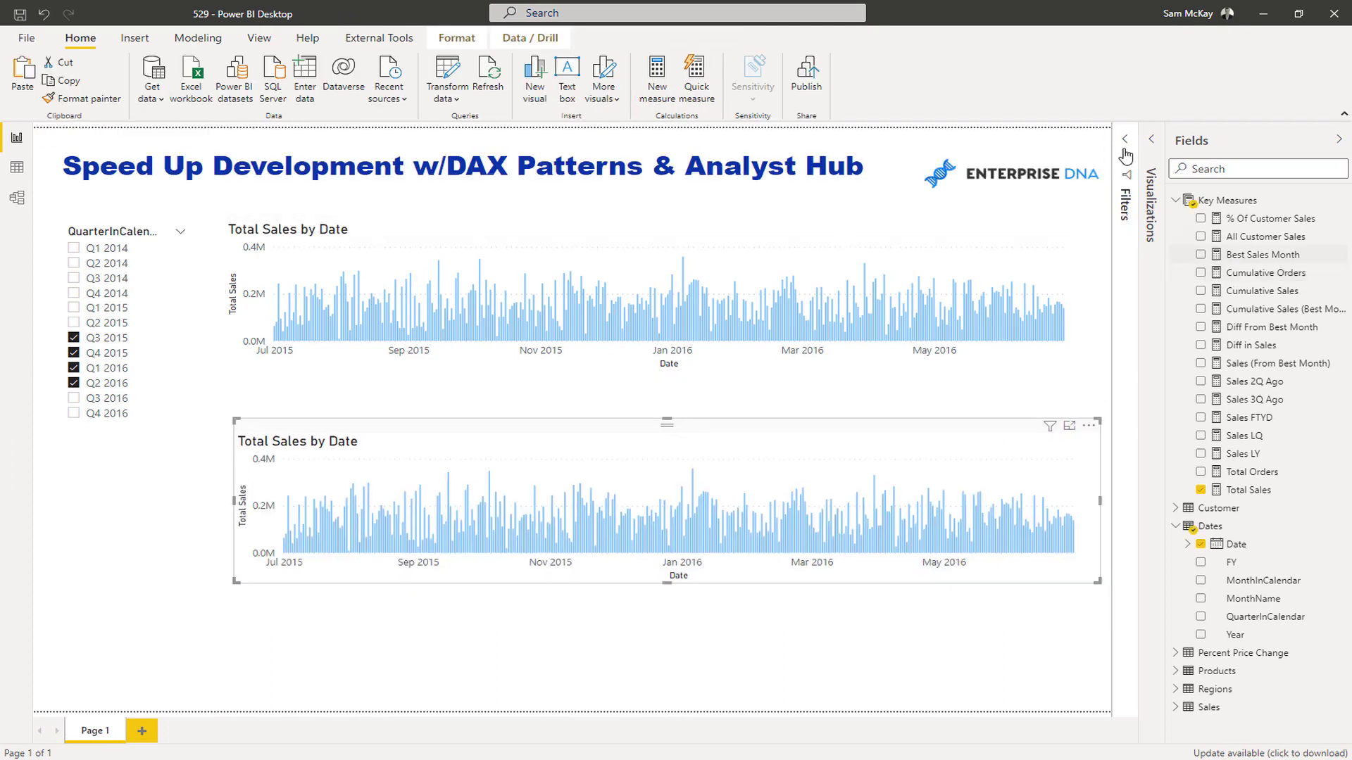
Replace Total Sales with Cumulative Orders in the copied chart's values and change it to an area chart.
left_click_drag(1254, 273, 1128, 479)
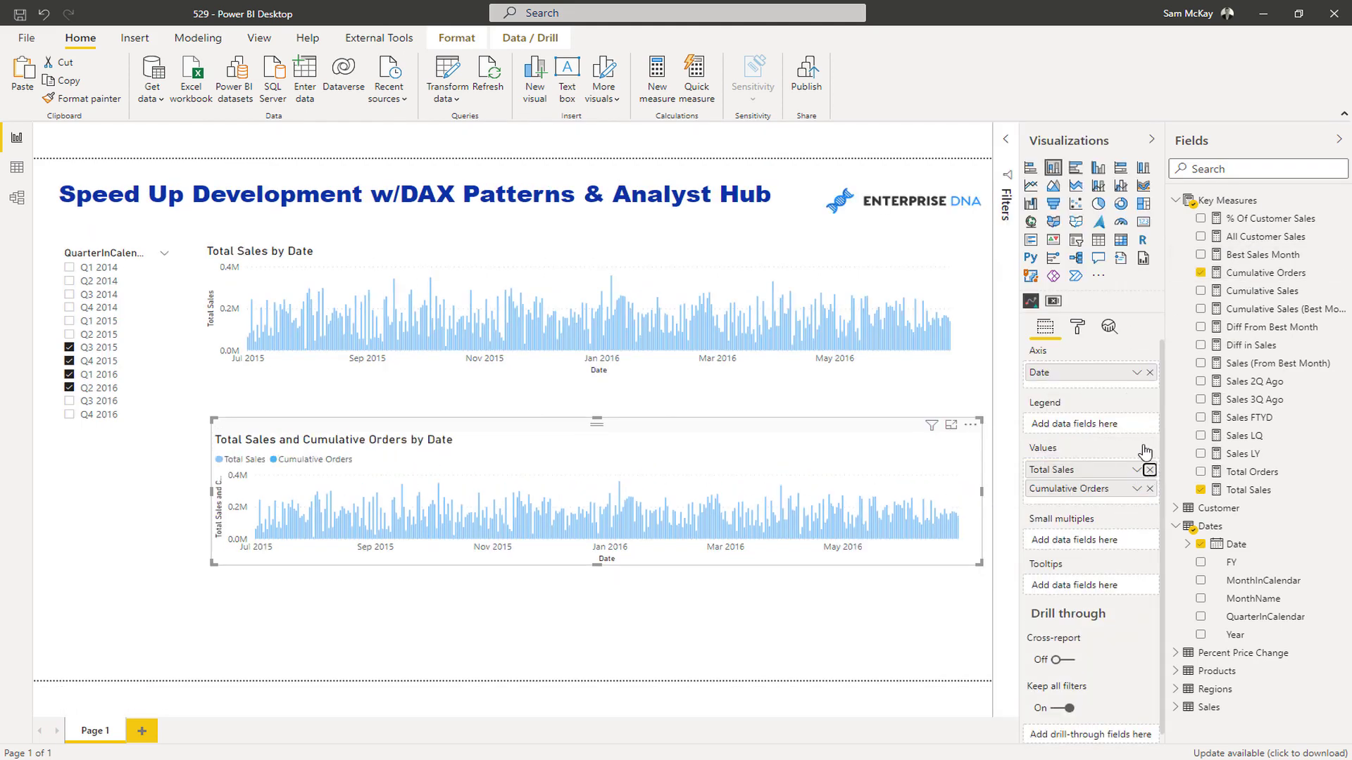
left_click(1150, 470)
left_click(1052, 189)
Narrow the Cumulative Orders chart to about half width and align it under the start of the Total Sales chart.
left_click_drag(979, 421, 593, 416)
left_click_drag(437, 432, 422, 410)
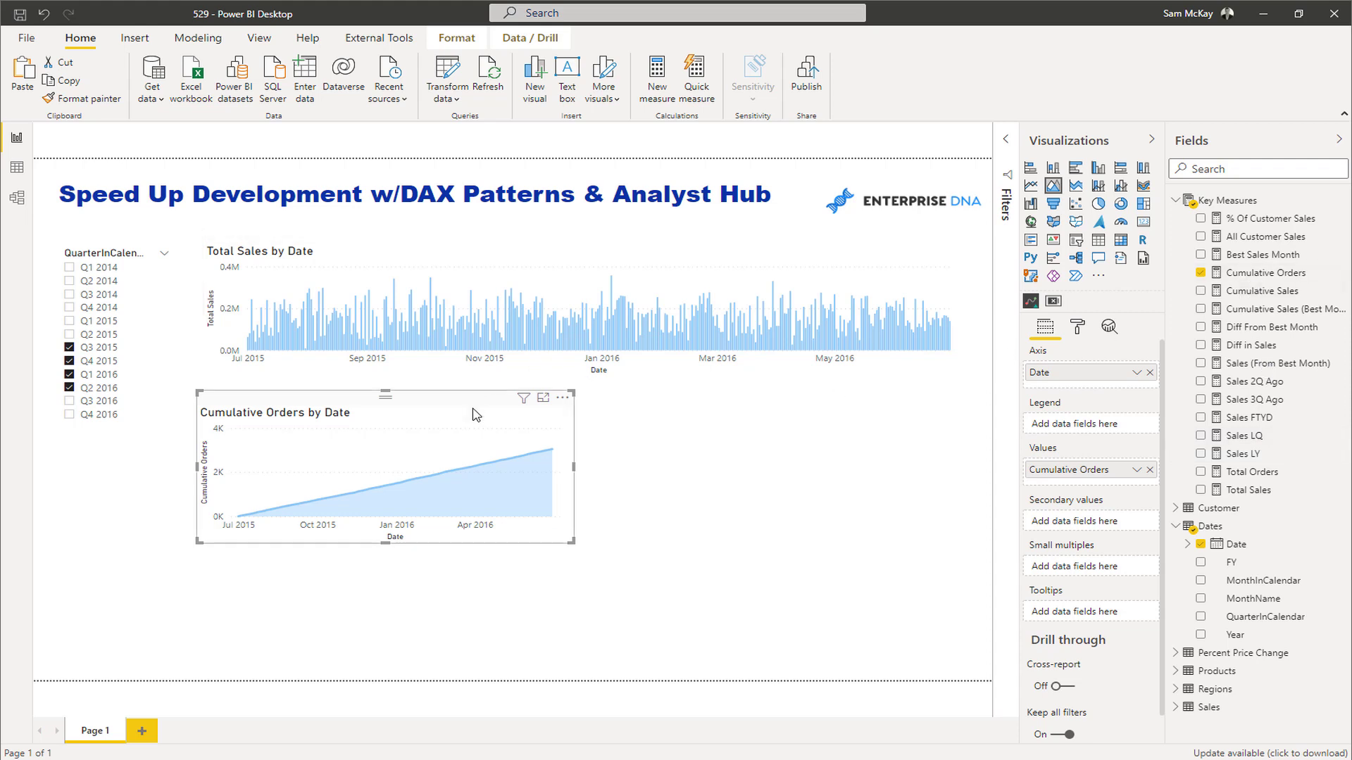
Review the Cumulative Sales and Sales LY formulas, noting where [Total Sales] is used in each pattern.
left_click(1282, 292)
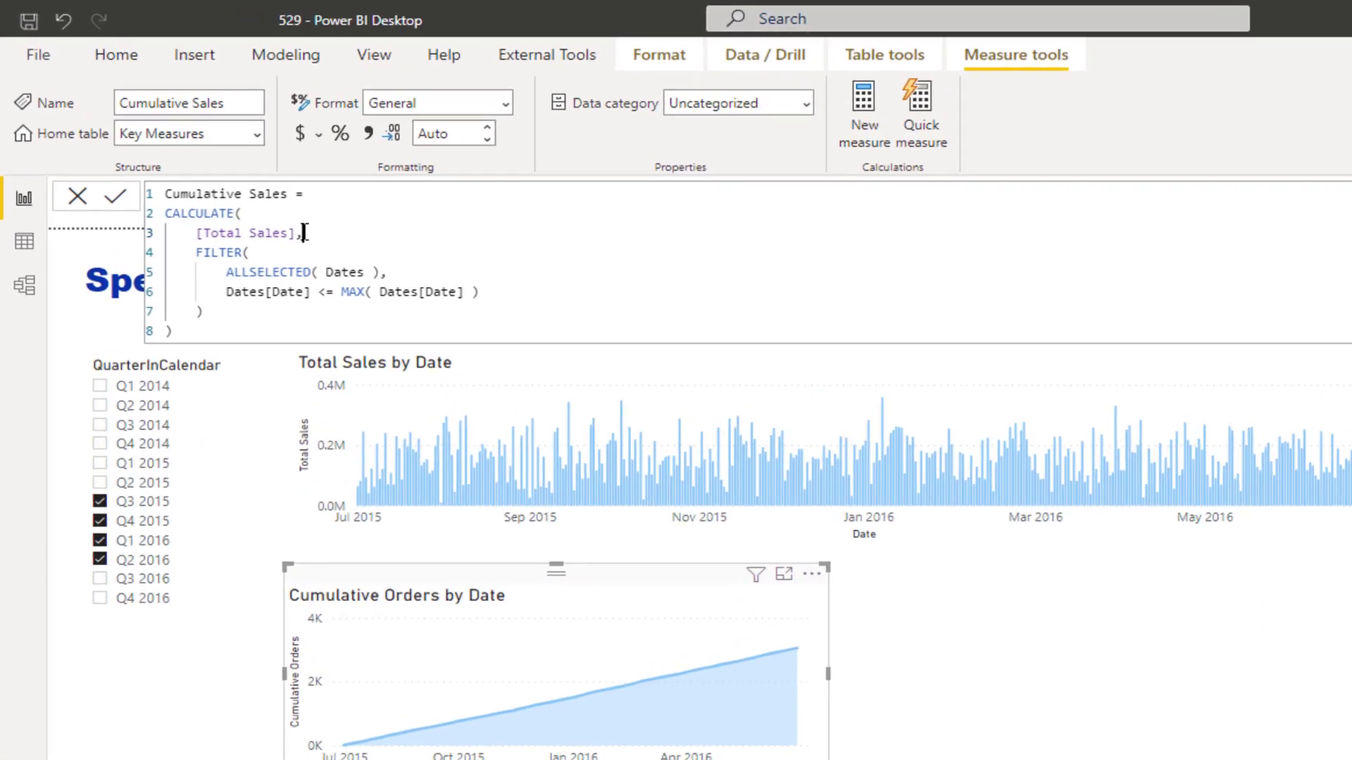
left_click_drag(209, 161, 128, 161)
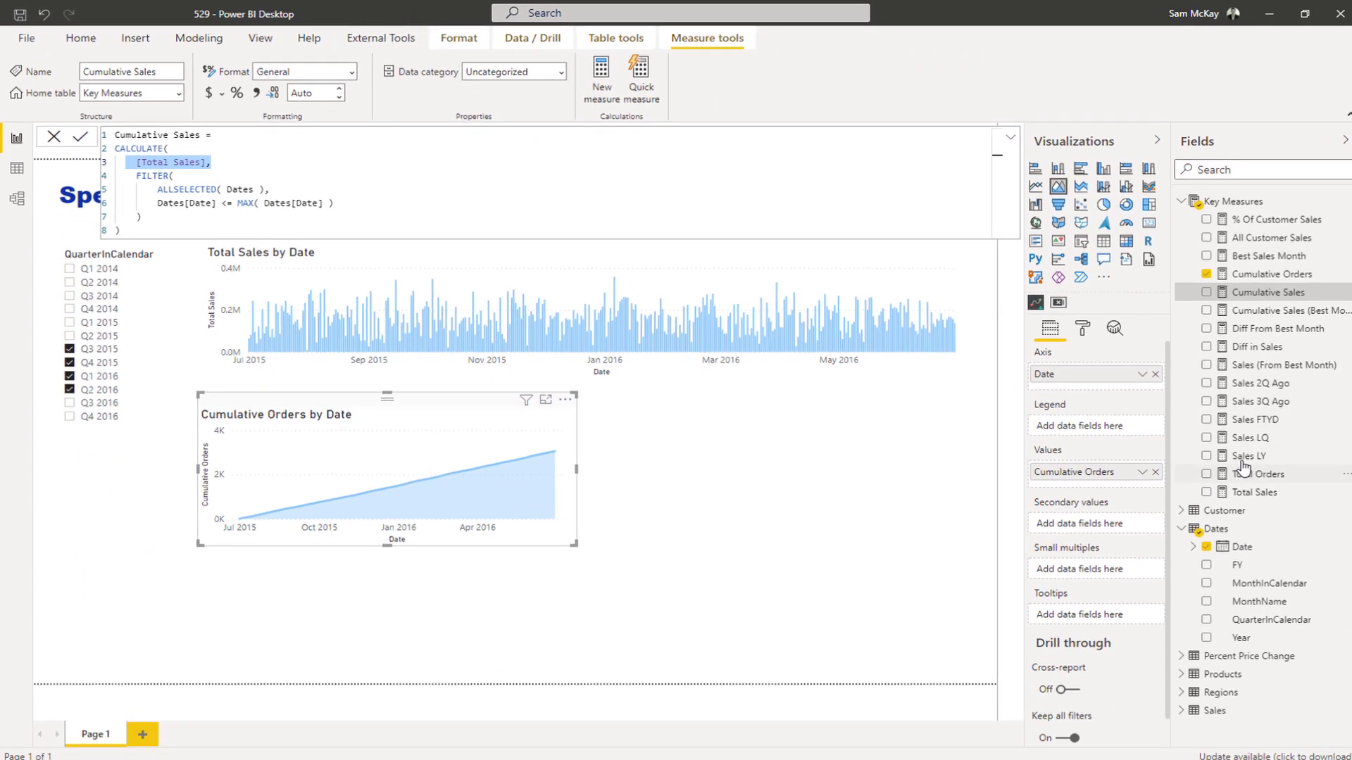
left_click(1242, 453)
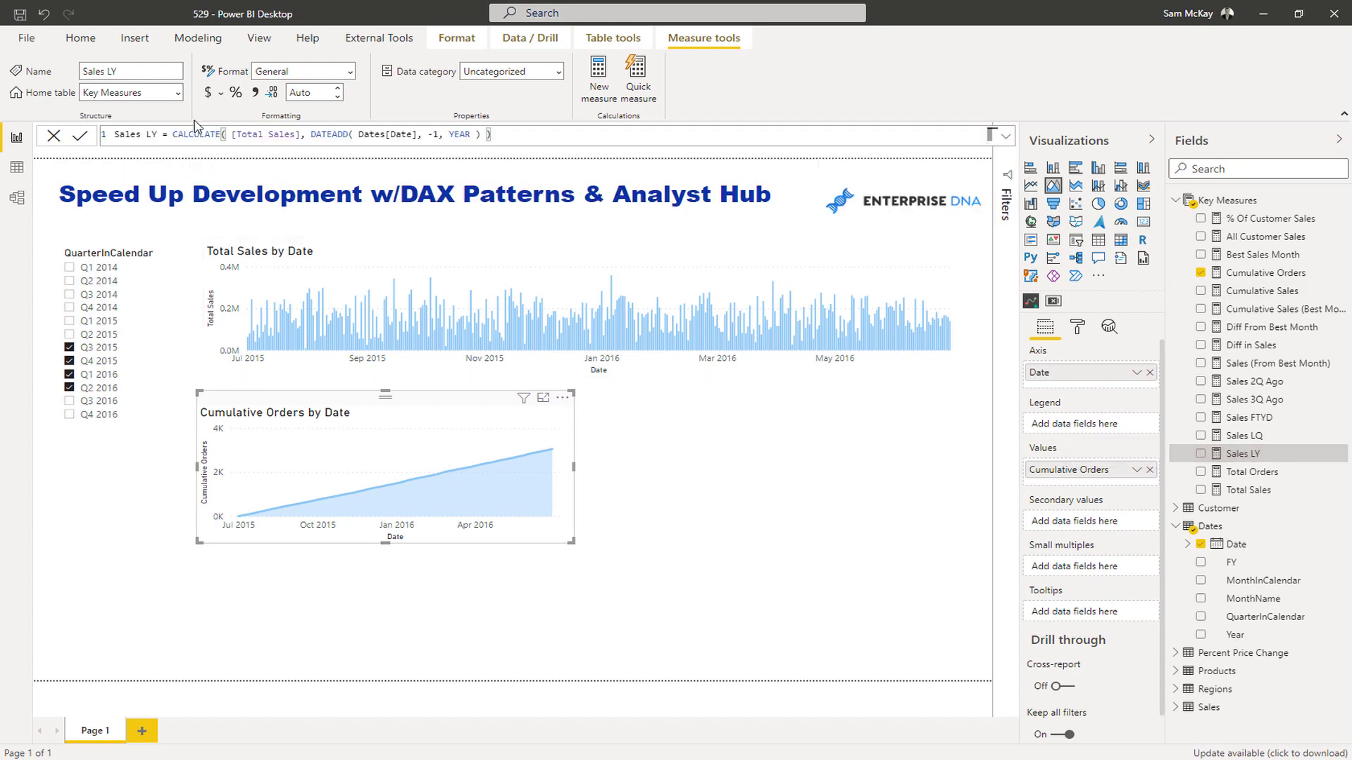
left_click(159, 132)
key("shift+End")
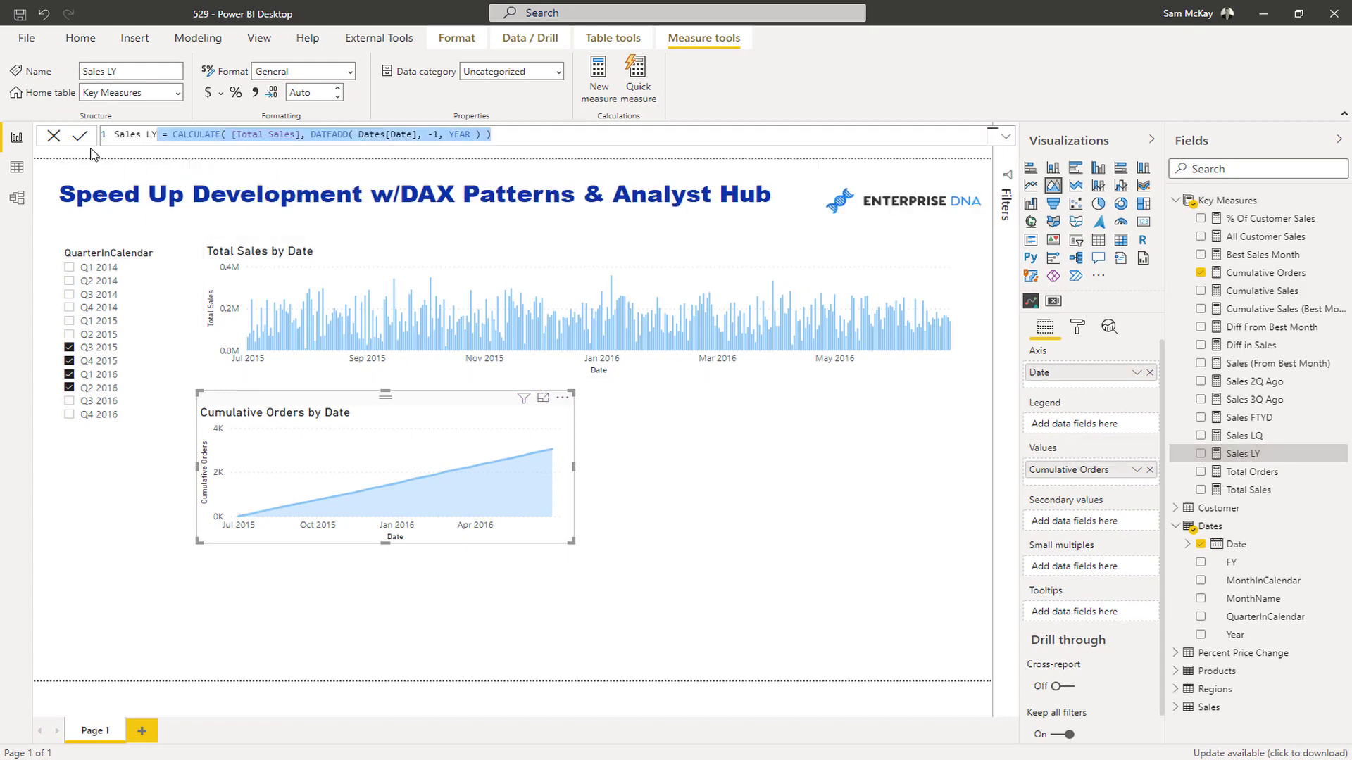
left_click(567, 133)
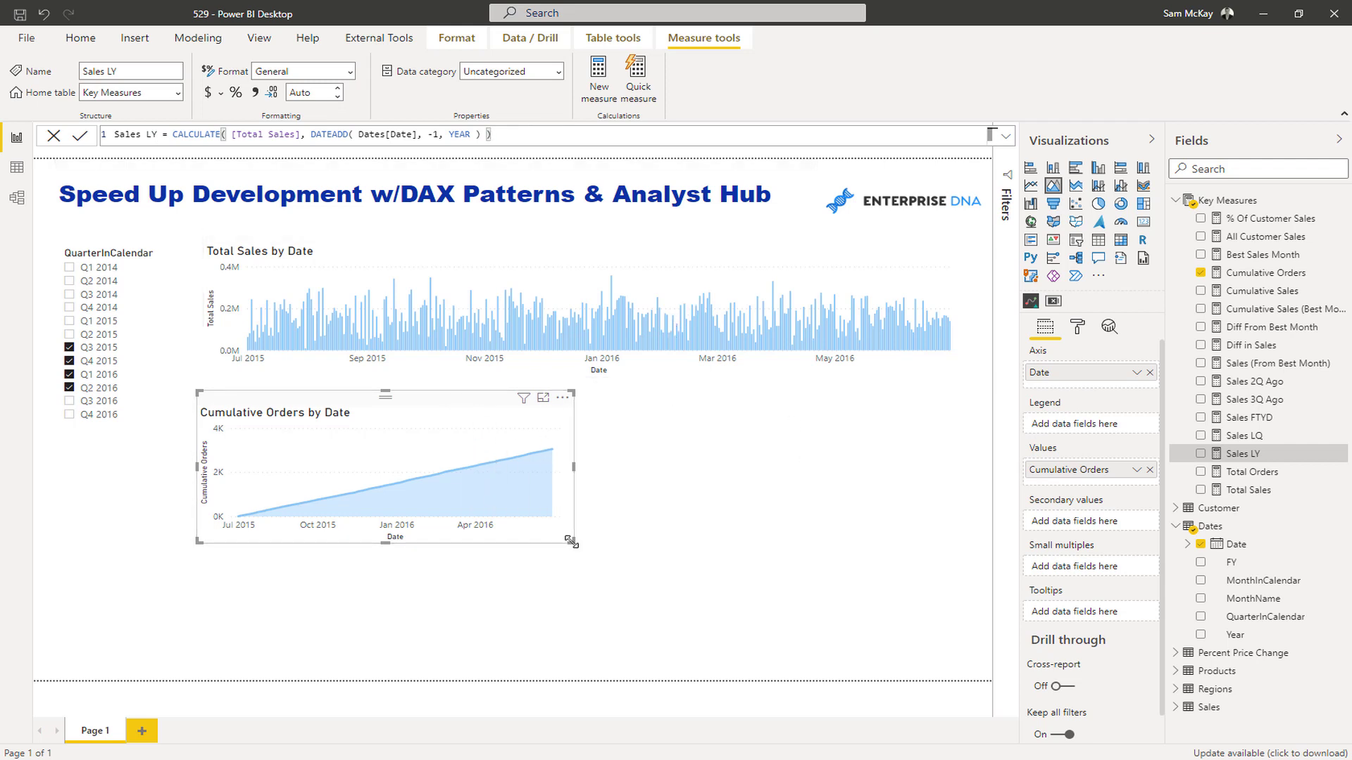
Make the Cumulative Orders by Date chart taller.
left_click_drag(572, 542, 568, 636)
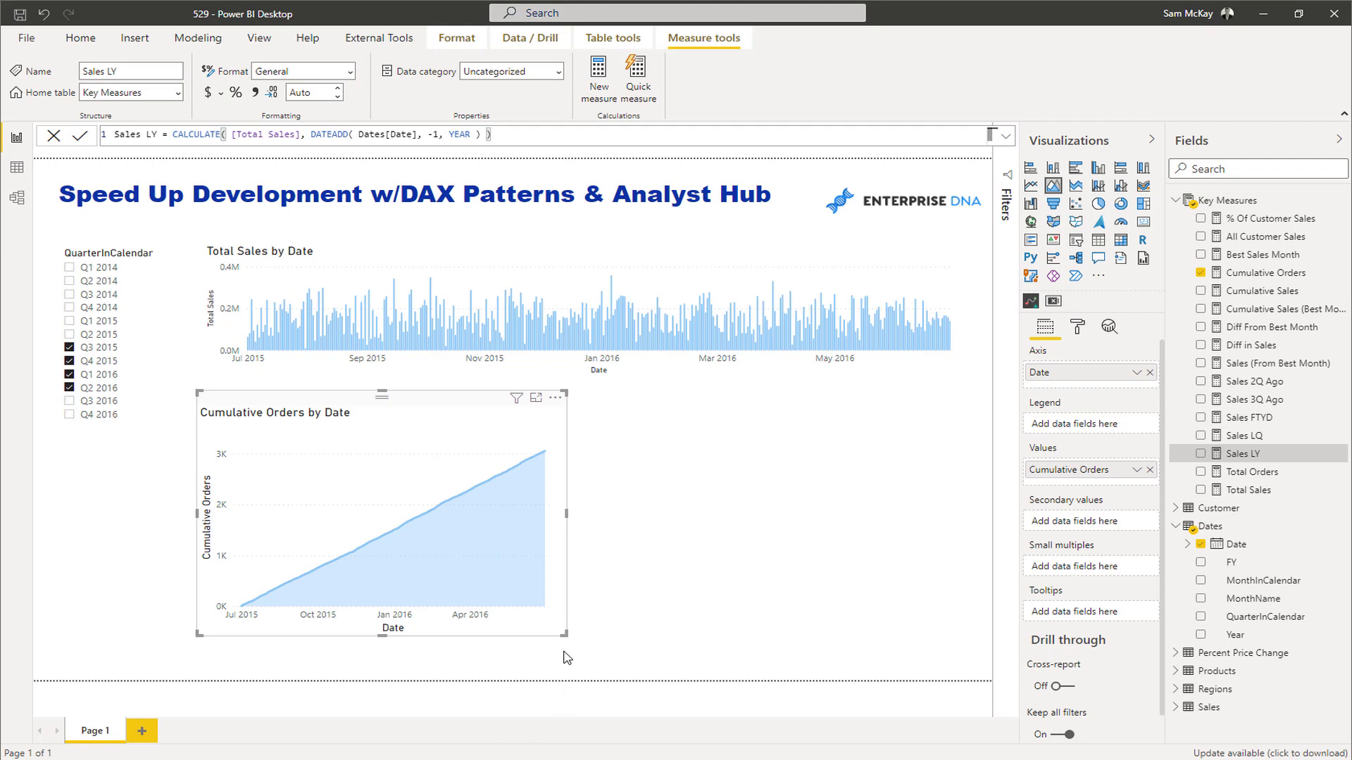
Switch to the Analyst Hub site in Chrome, visit its Apps Center, and open the personal documents.
mouse_move(492, 757)
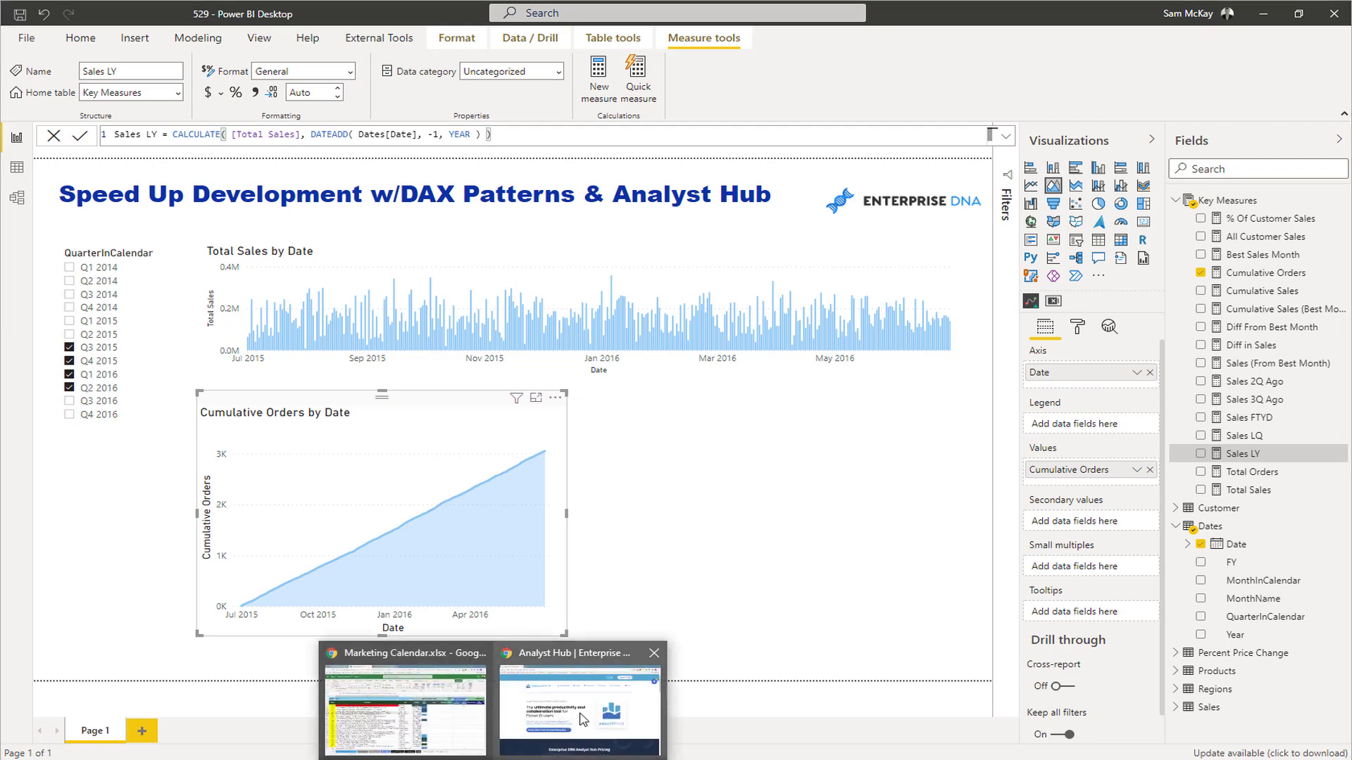
left_click(582, 718)
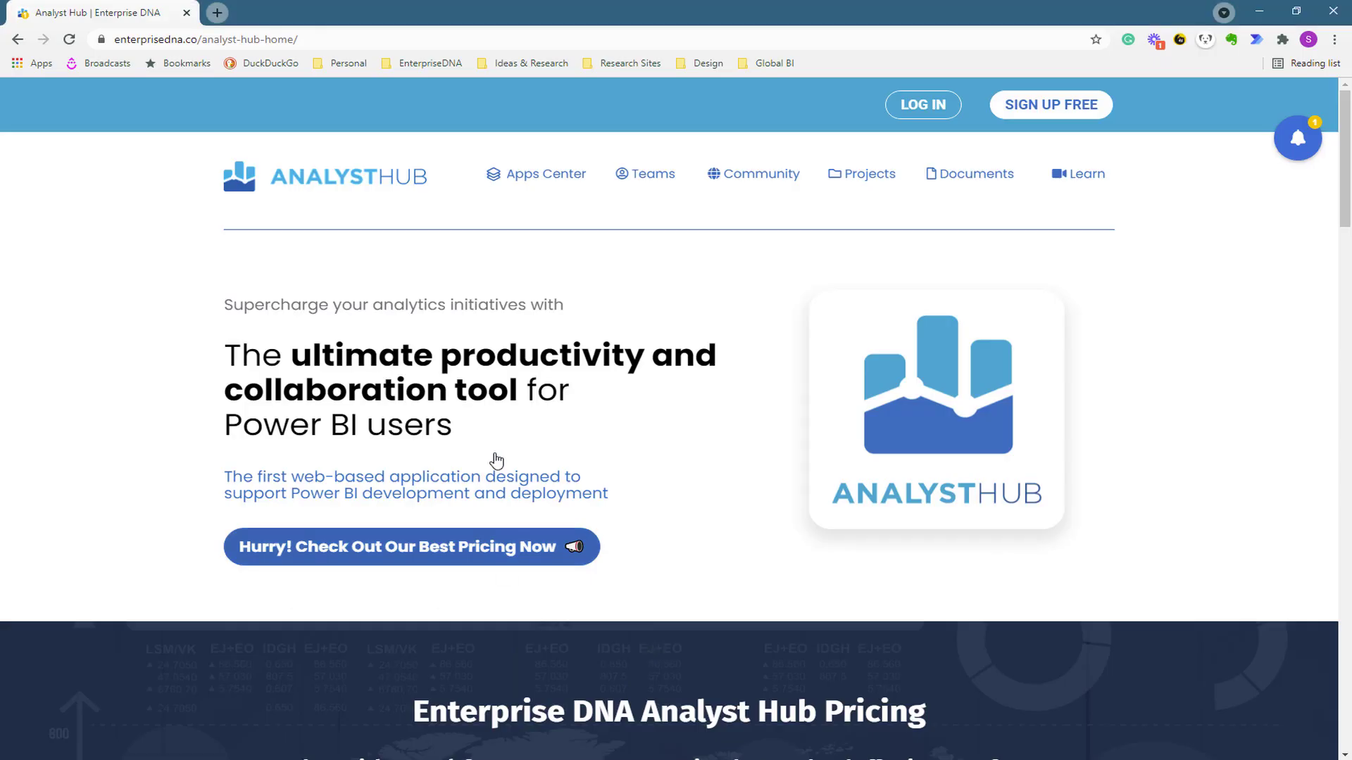
left_click(539, 177)
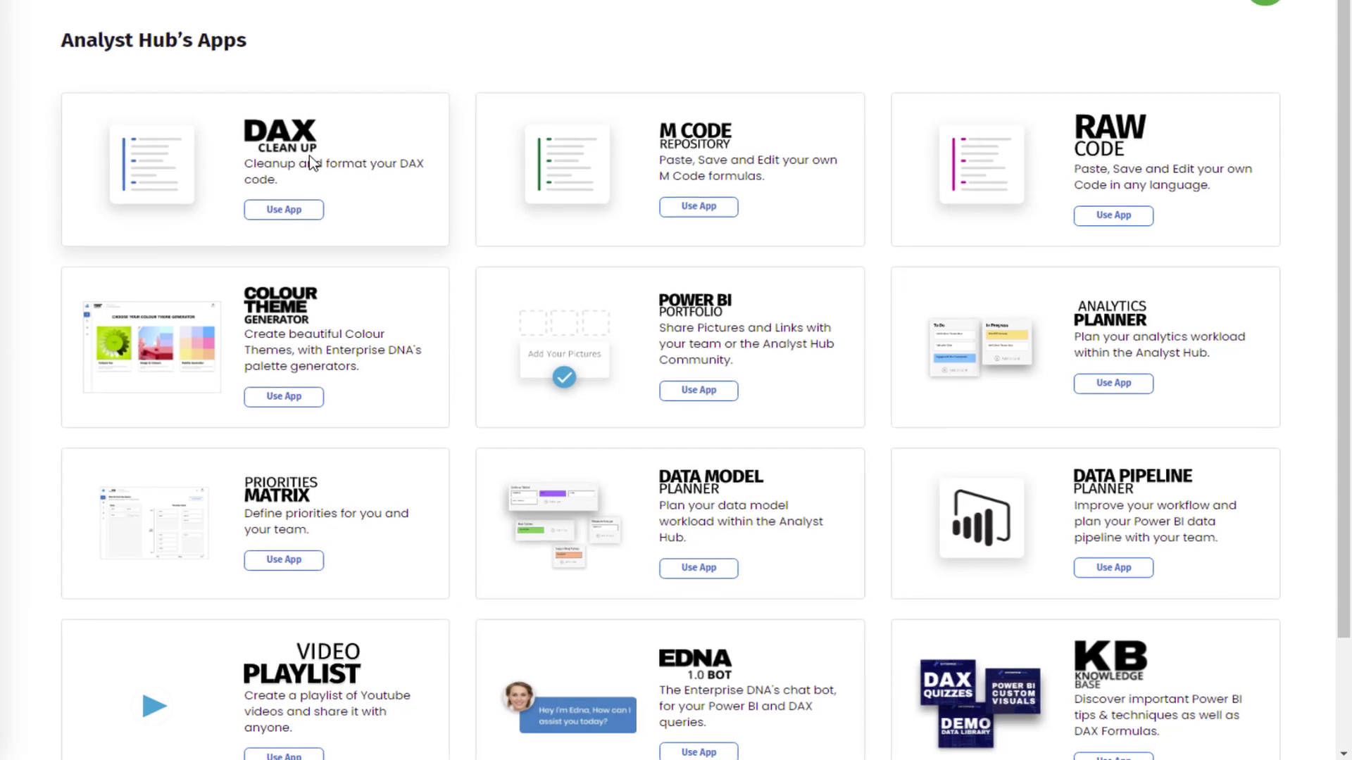
left_click(98, 338)
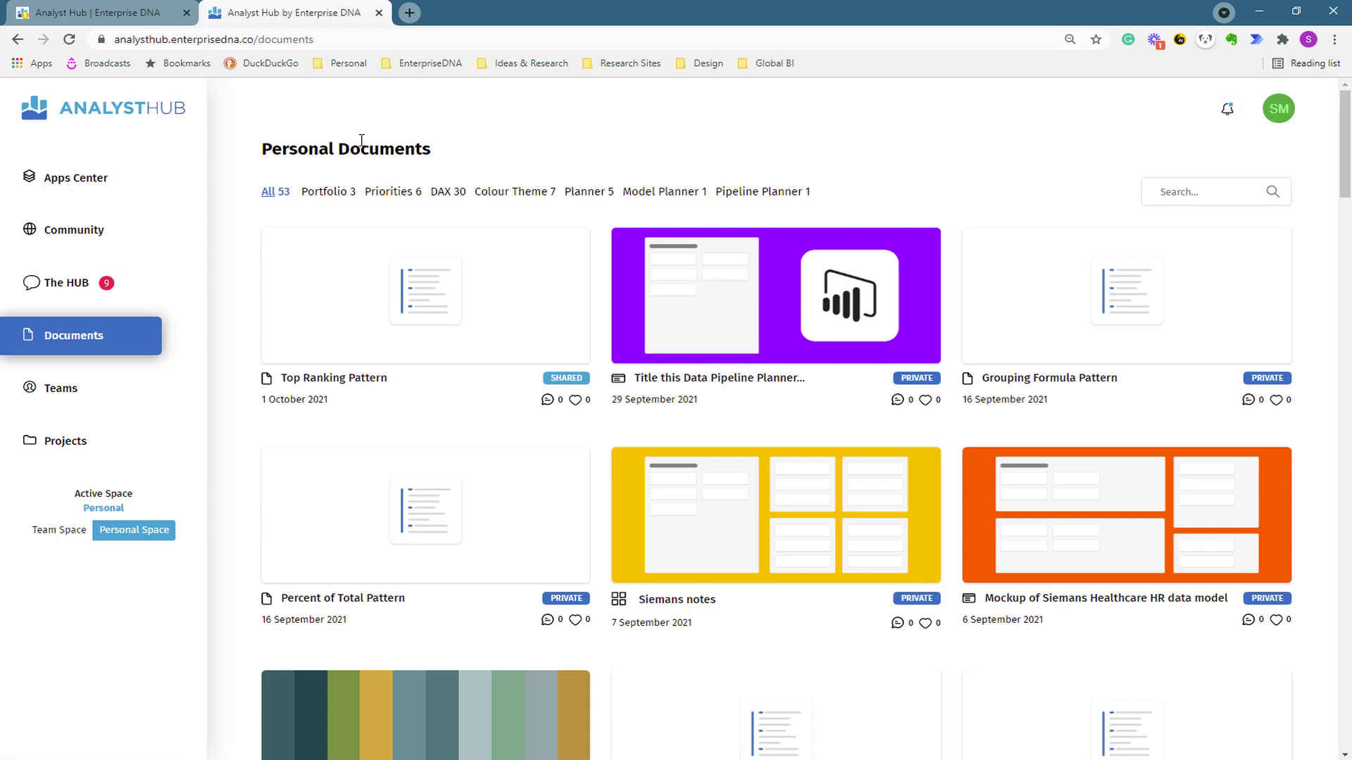
Open the Top Ranking Pattern document and copy its DAX code.
mouse_move(496, 286)
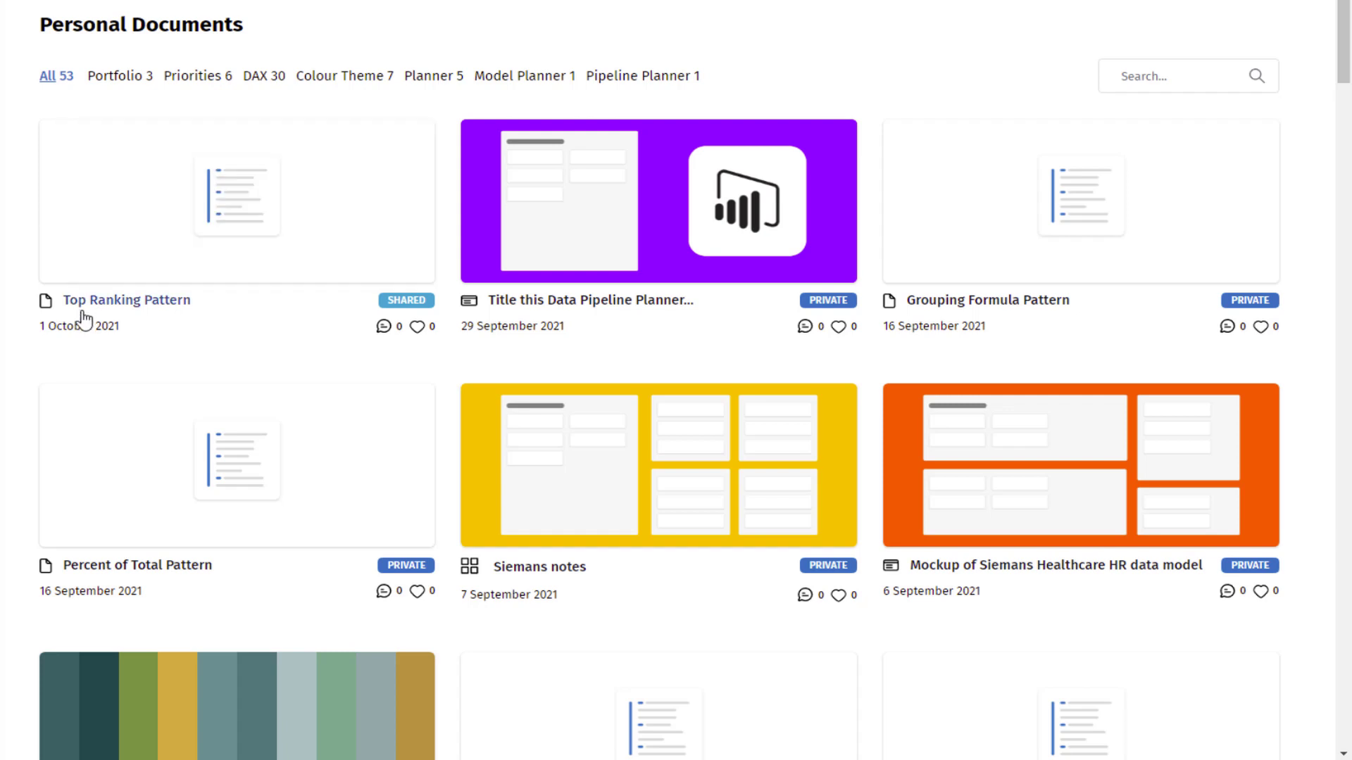
left_click(232, 199)
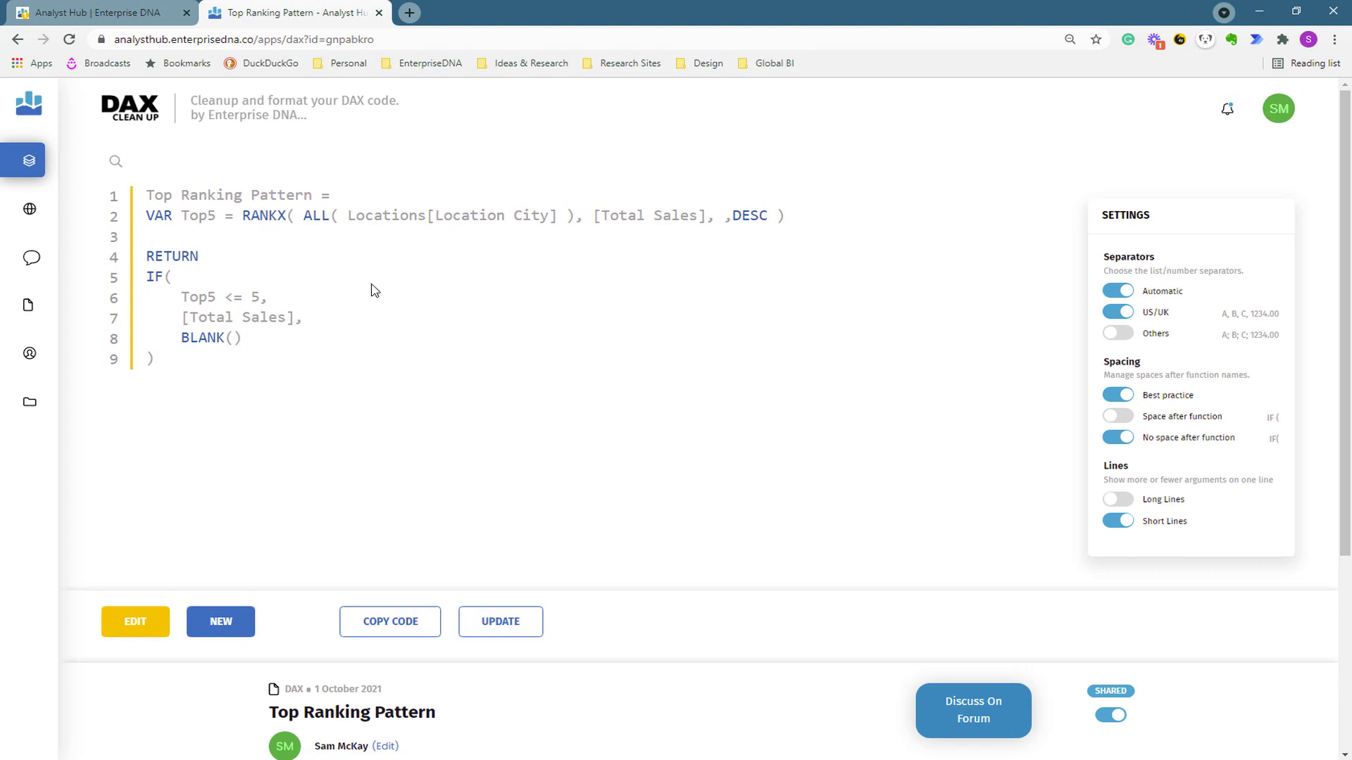
left_click(390, 621)
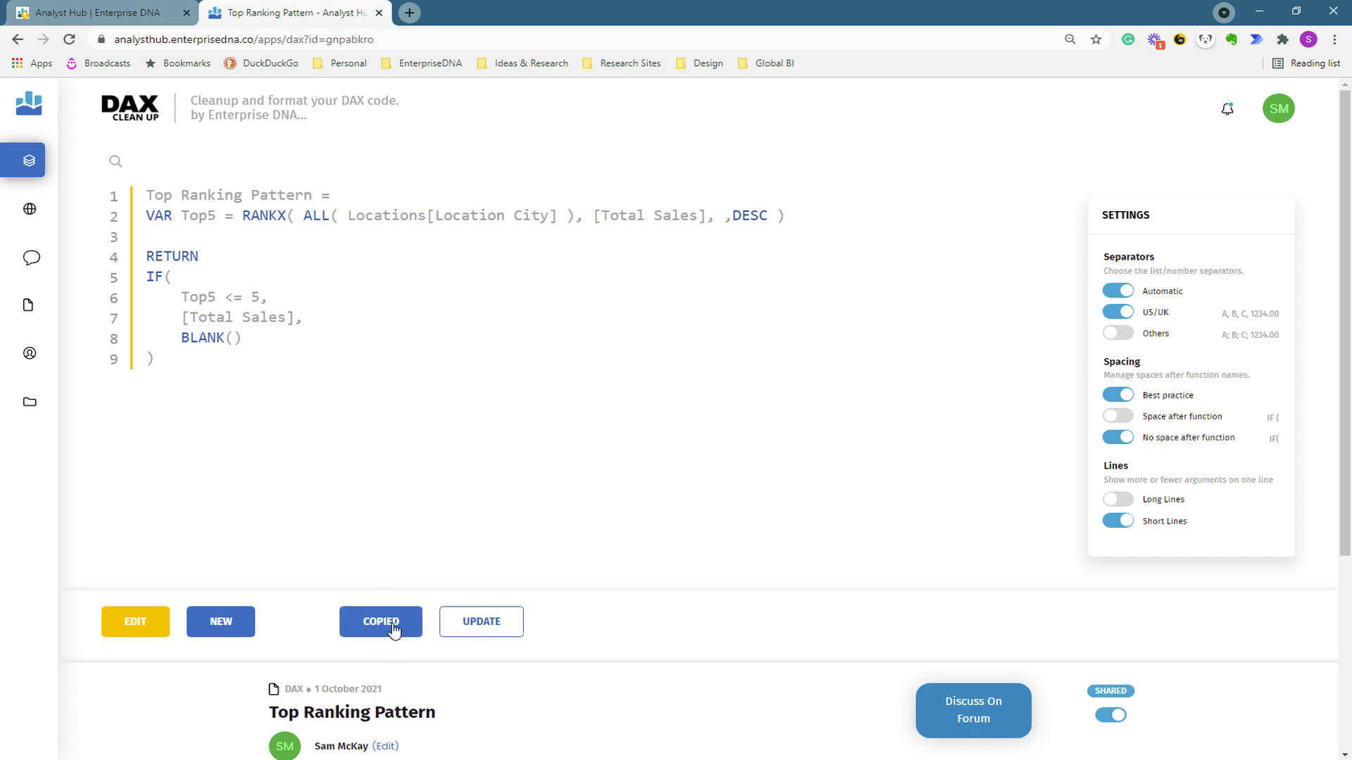
Return to Power BI and create a new measure in Key Measures from the copied Top Ranking Pattern code.
left_click(832, 742)
left_click(892, 446)
left_click(1254, 418)
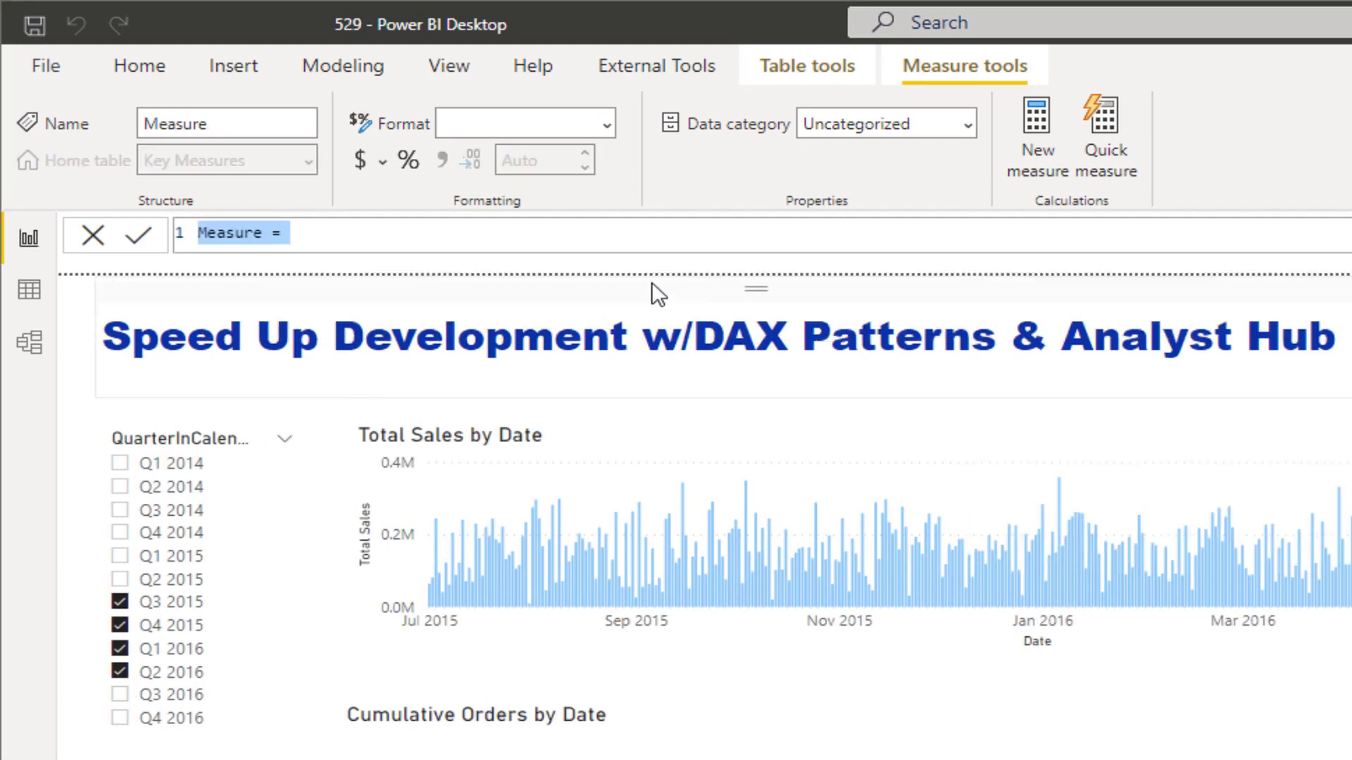
type("Top Ranking Pattern = VAR Top5 = RANKX( ALL( Locations[Location City] ), [Total Sales], ,DESC )  RETURN IF(     Top5 <= 5,     [Total Sales],     BLANK() )")
Rename the pasted measure in its formula as Top 5 Product Sales.
left_click(296, 231)
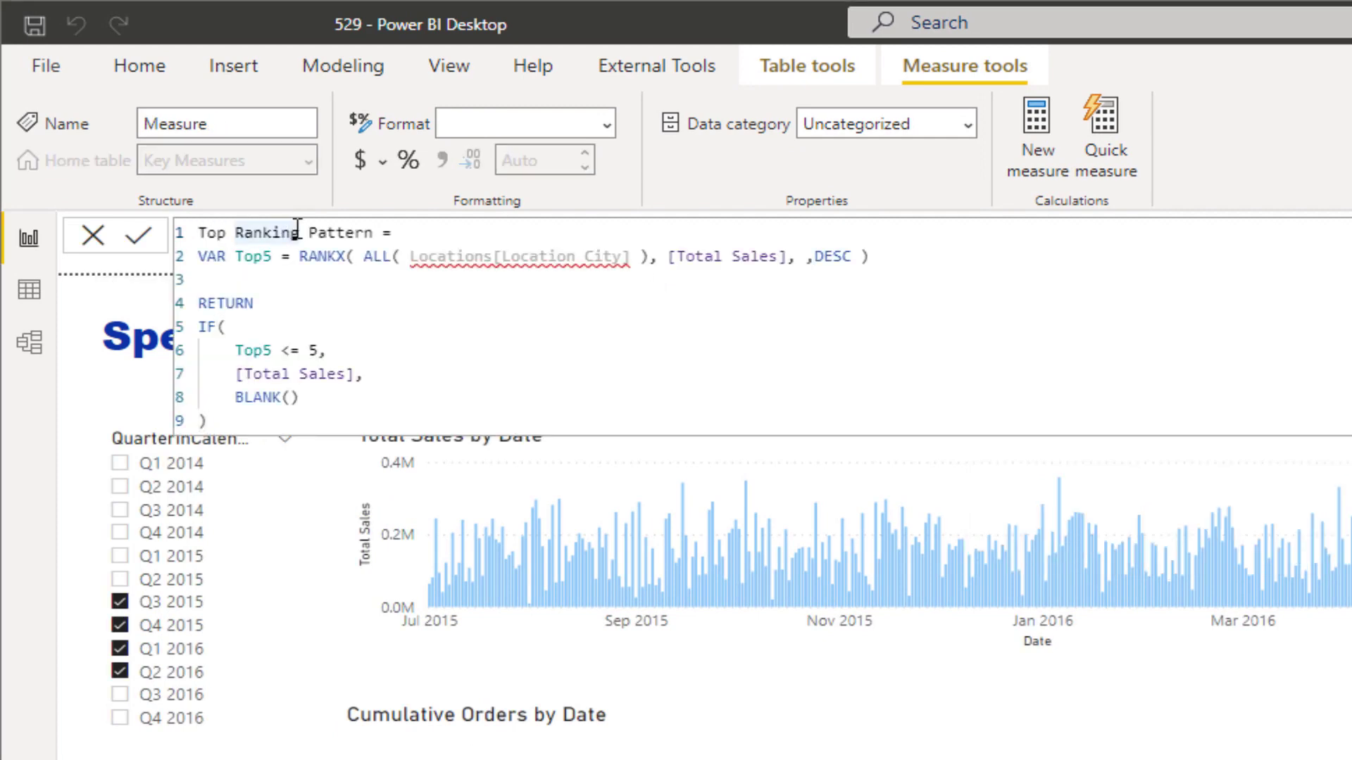
key("ctrl+Right")
key("ctrl+shift+Left")
key("ctrl+shift+Left")
key("ctrl+shift+Left")
type("Top 5 Products")
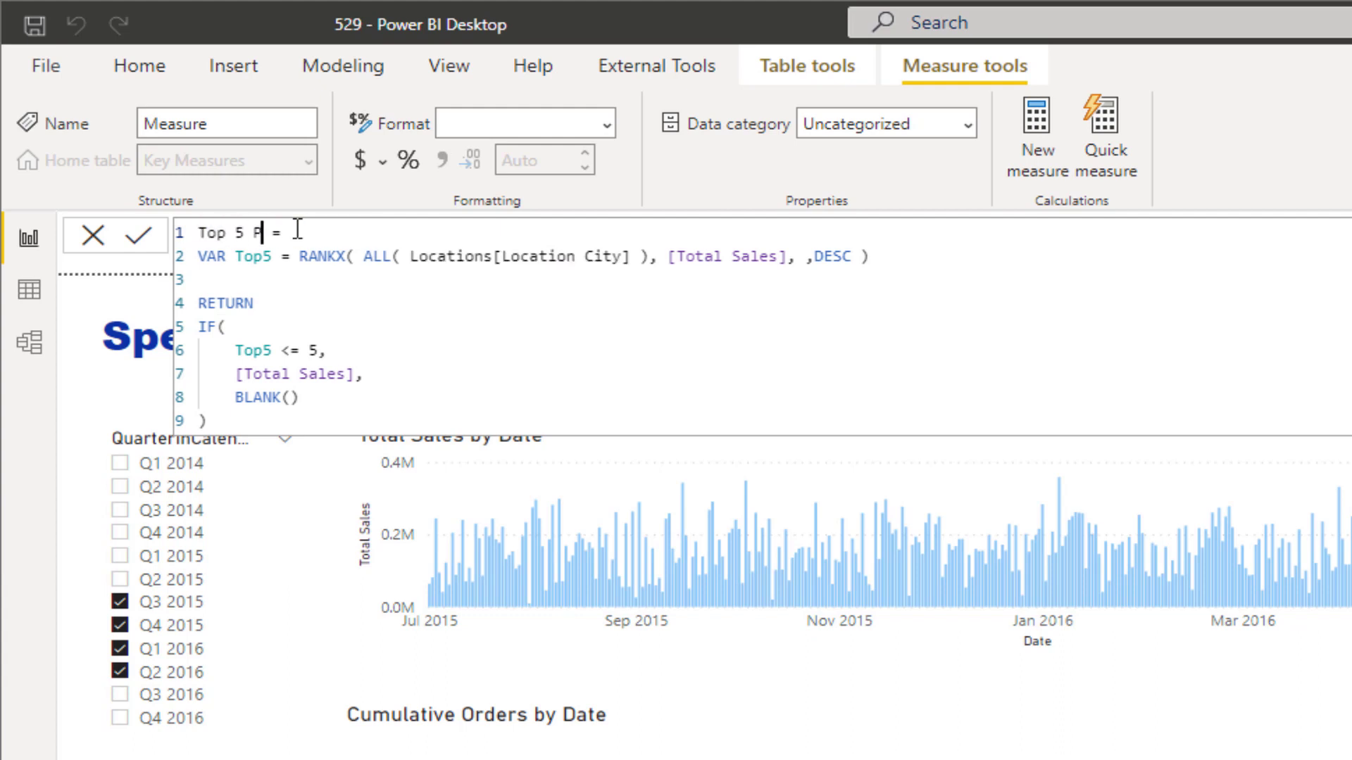
key("BackSpace")
type("Sae")
key("BackSpace")
type("les")
Replace Locations[Location City] with the Products table inside ALL and commit the measure.
left_click_drag(629, 257, 409, 259)
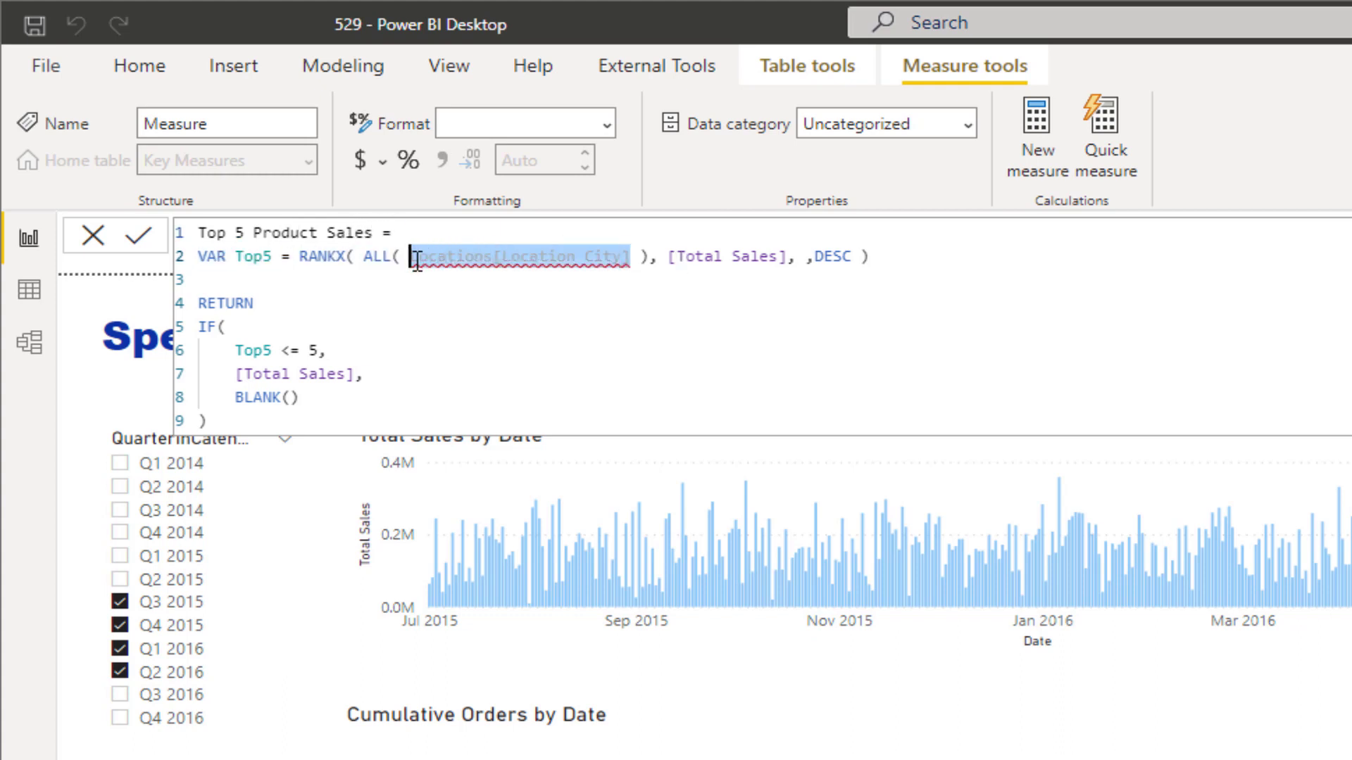
type("Pro")
key("BackSpace")
key("BackSpace")
key("BackSpace")
key("BackSpace")
type("Prod")
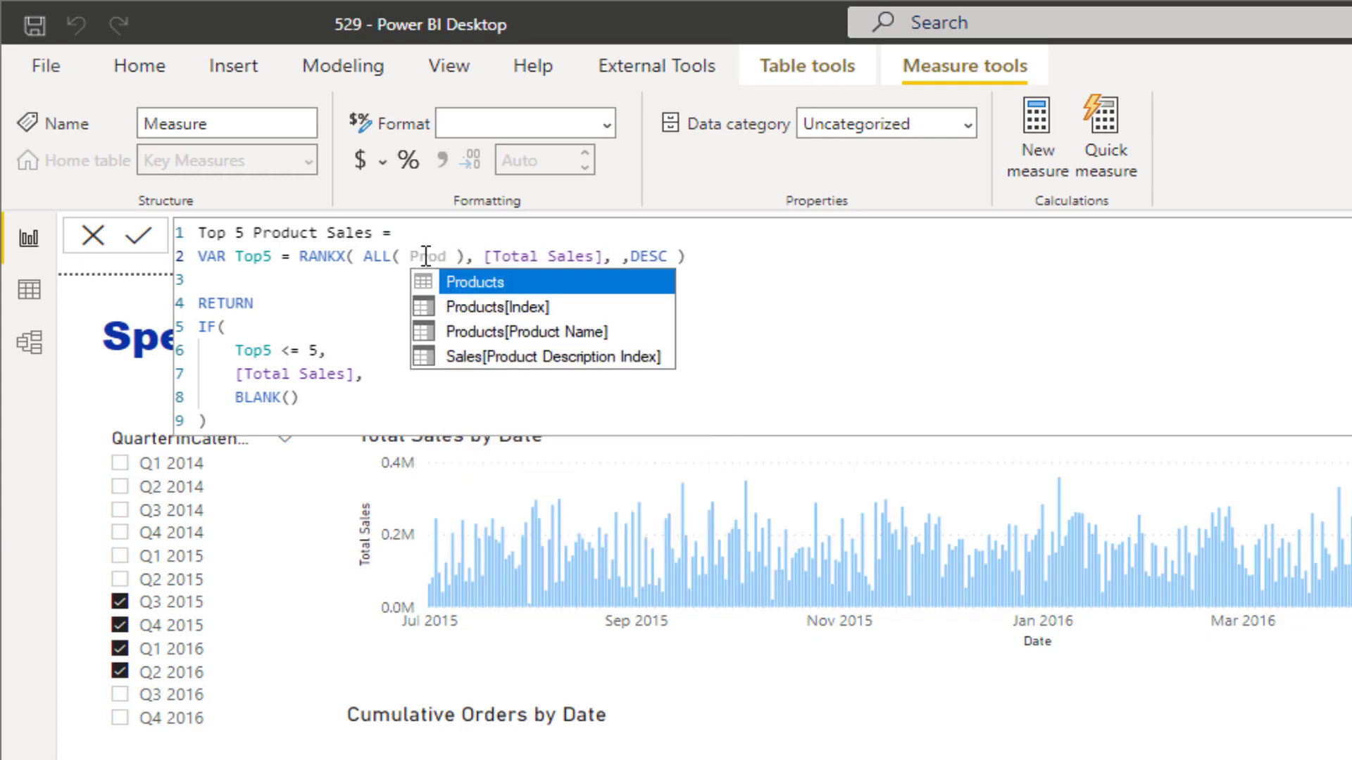
key("Tab")
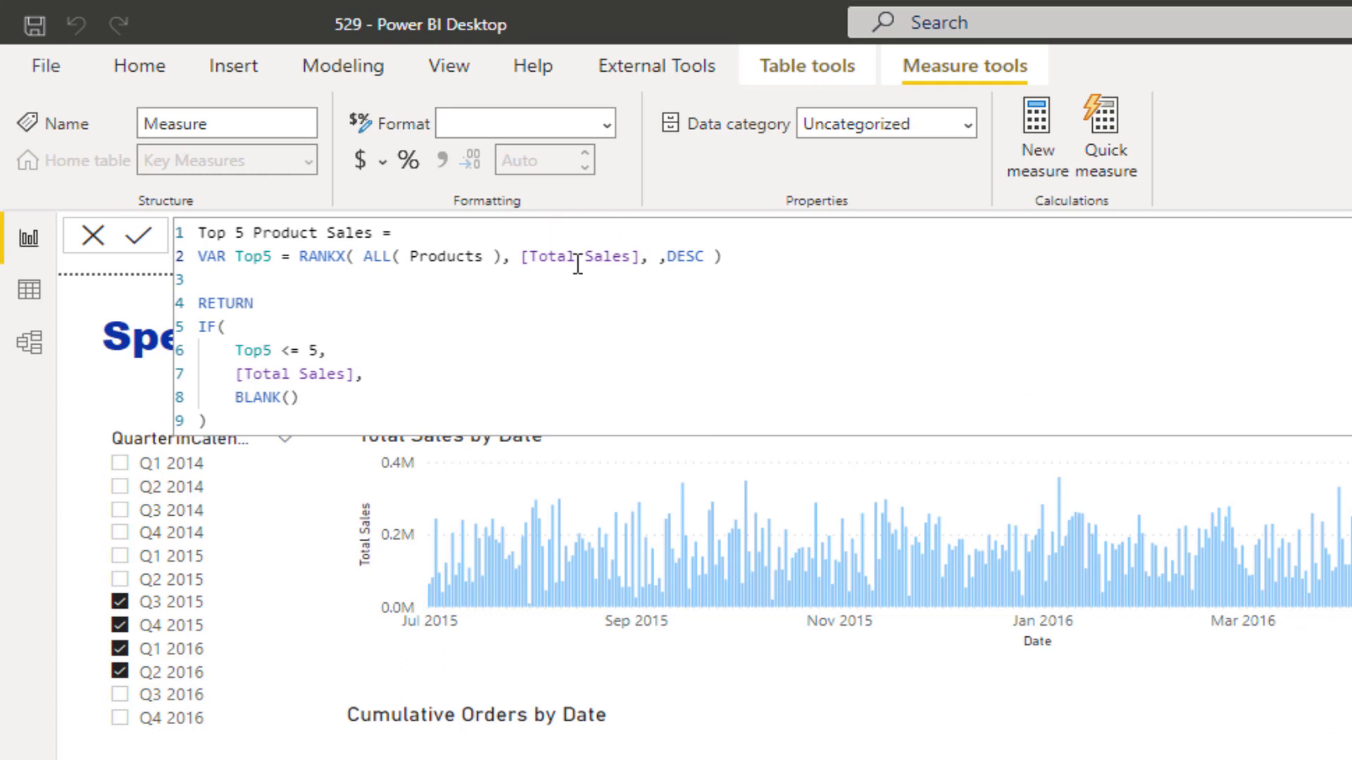
key("Return")
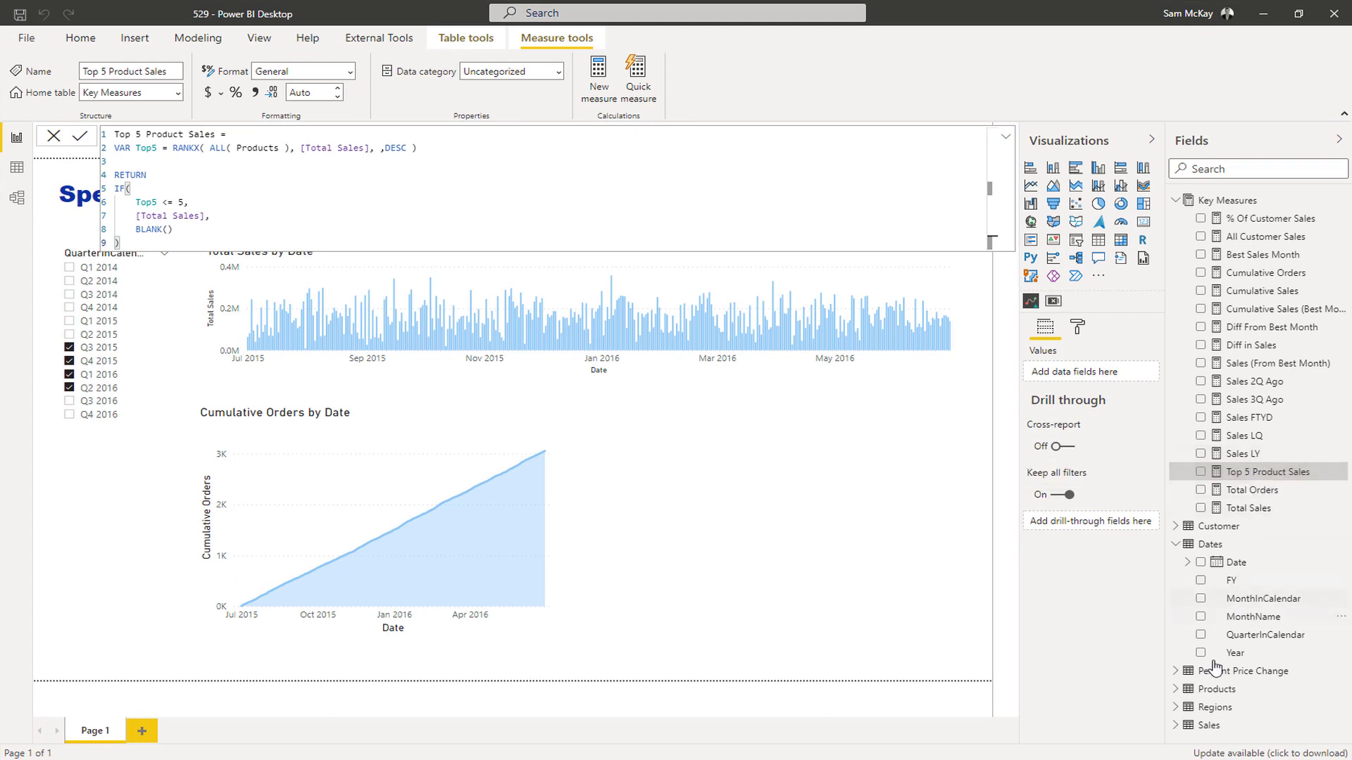
Build a table beside the Cumulative Orders chart with Product Name and the Top 5 Product Sales measure.
left_click(1175, 689)
scroll(1197, 676, "down", 1)
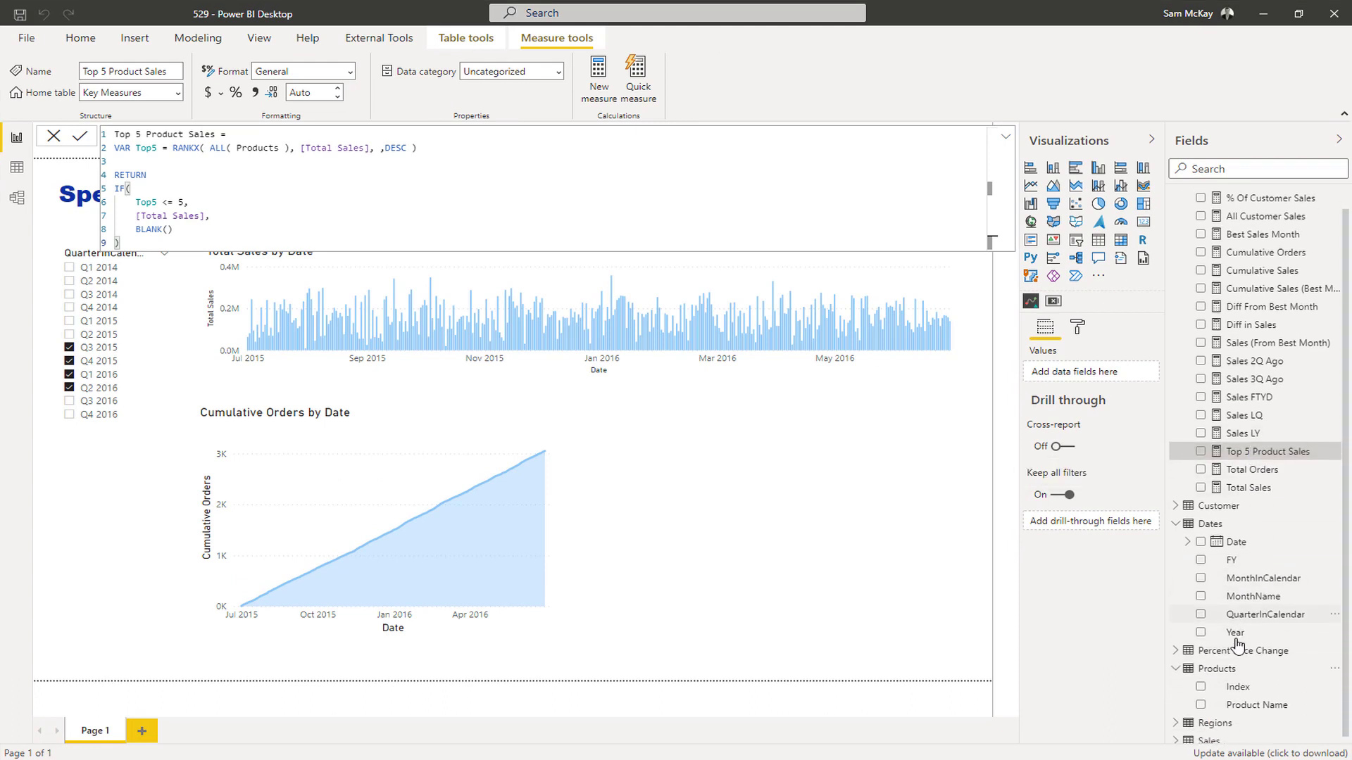
left_click_drag(1267, 700, 766, 489)
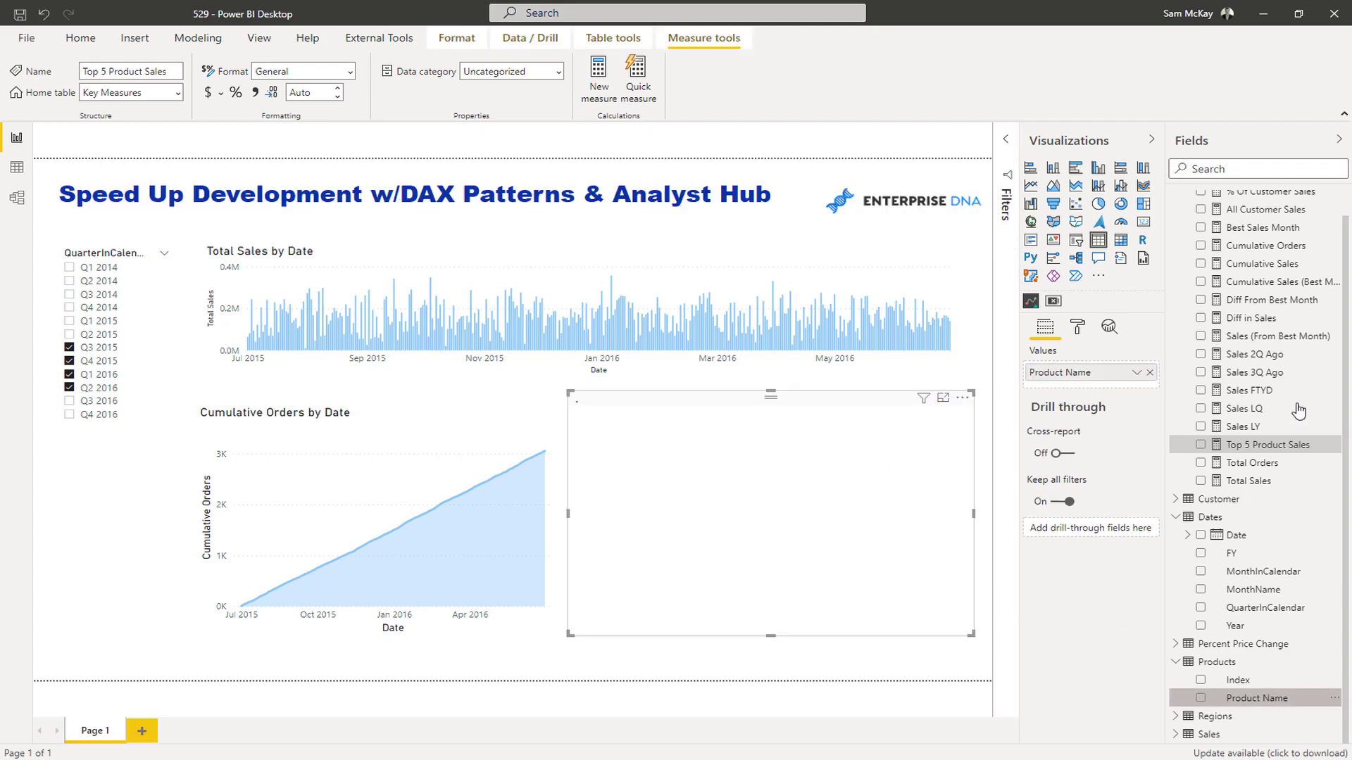
left_click_drag(1258, 448, 743, 493)
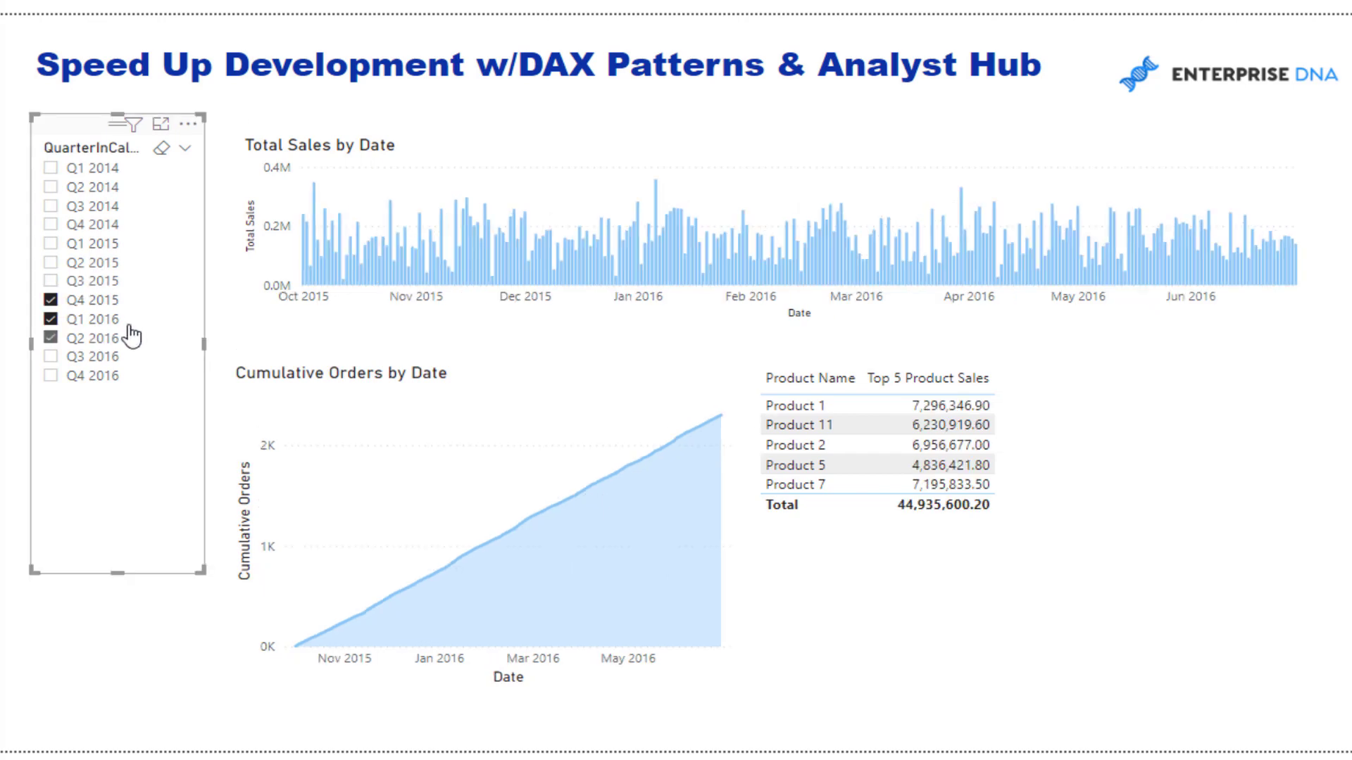
Sort the product table by Top 5 Product Sales in descending order and convert it to a bar chart.
left_click(912, 373)
left_click(966, 378)
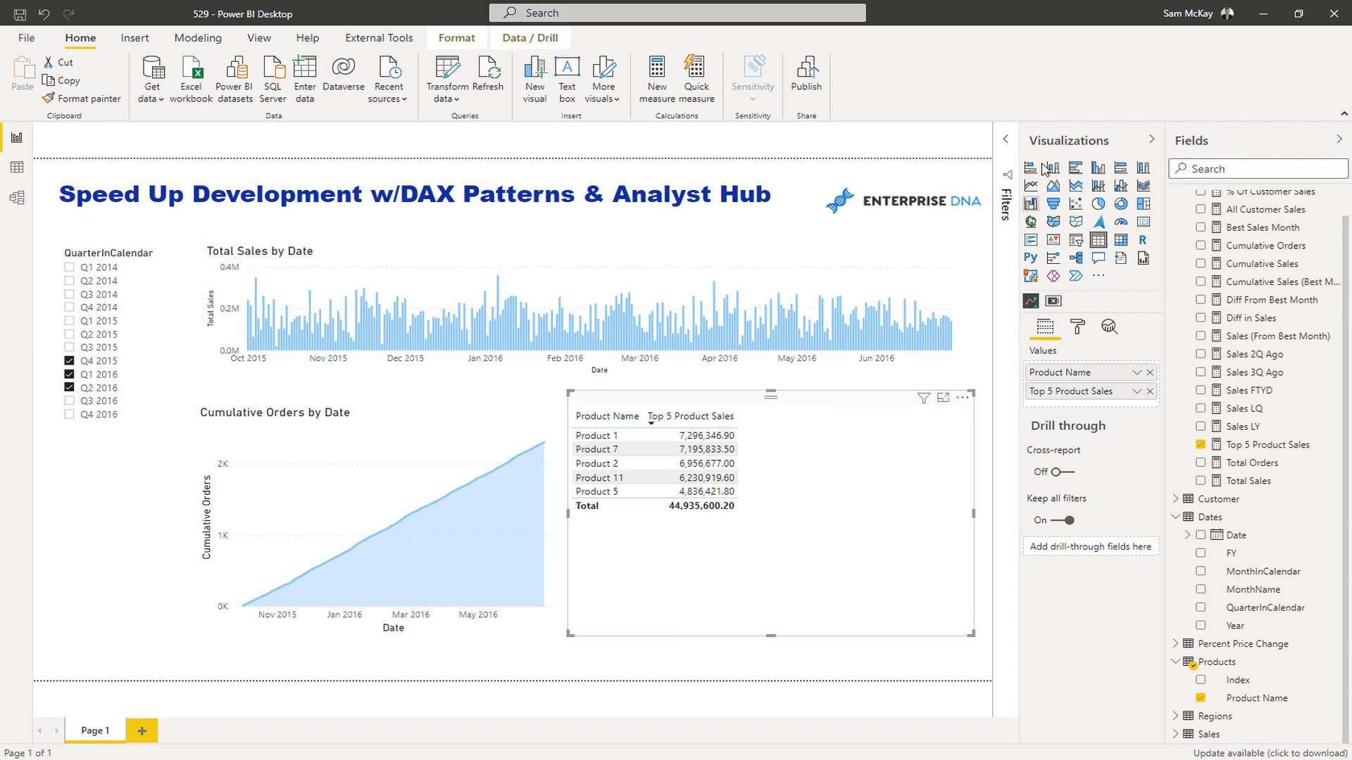
left_click(1172, 115)
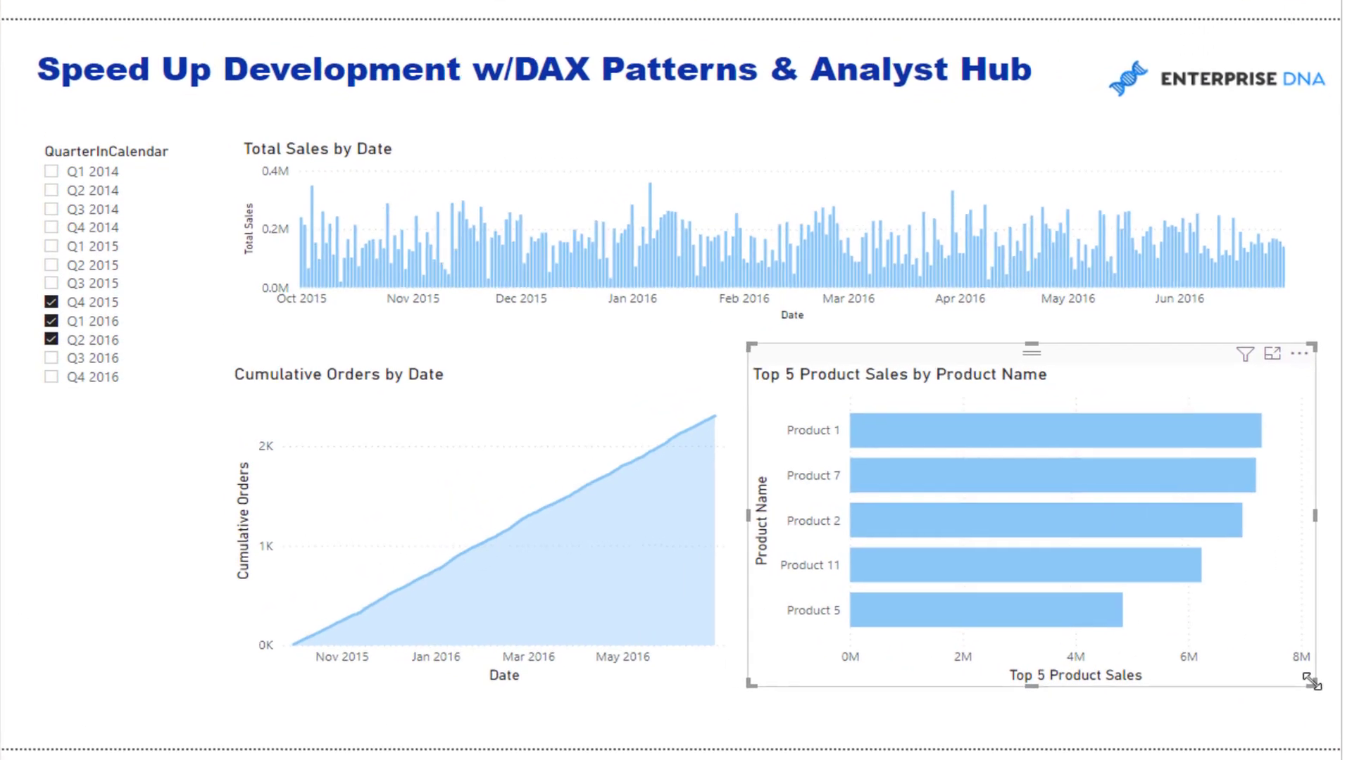
Shrink the Top 5 Product Sales chart and place it under the right end of the Total Sales chart.
left_click_drag(971, 634, 831, 555)
left_click_drag(1126, 581, 1125, 579)
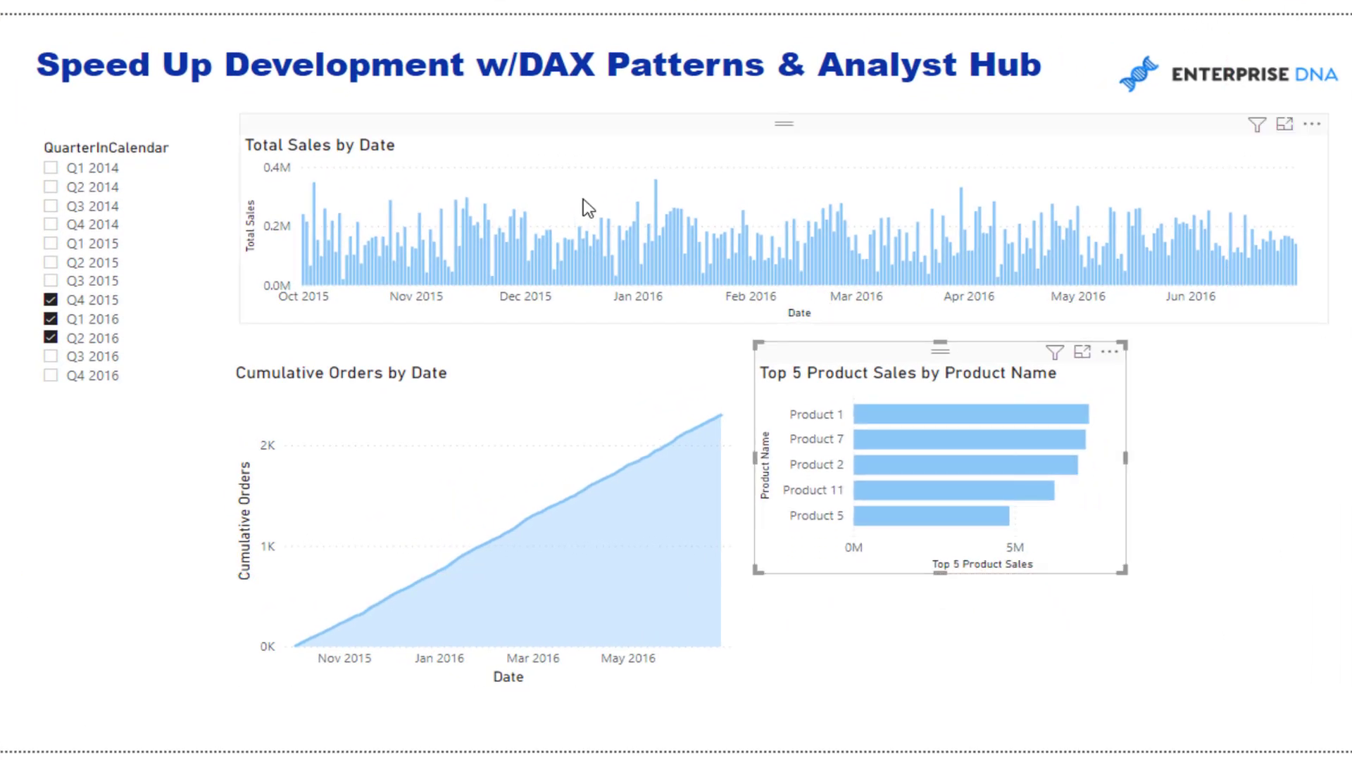
left_click_drag(848, 355, 1031, 349)
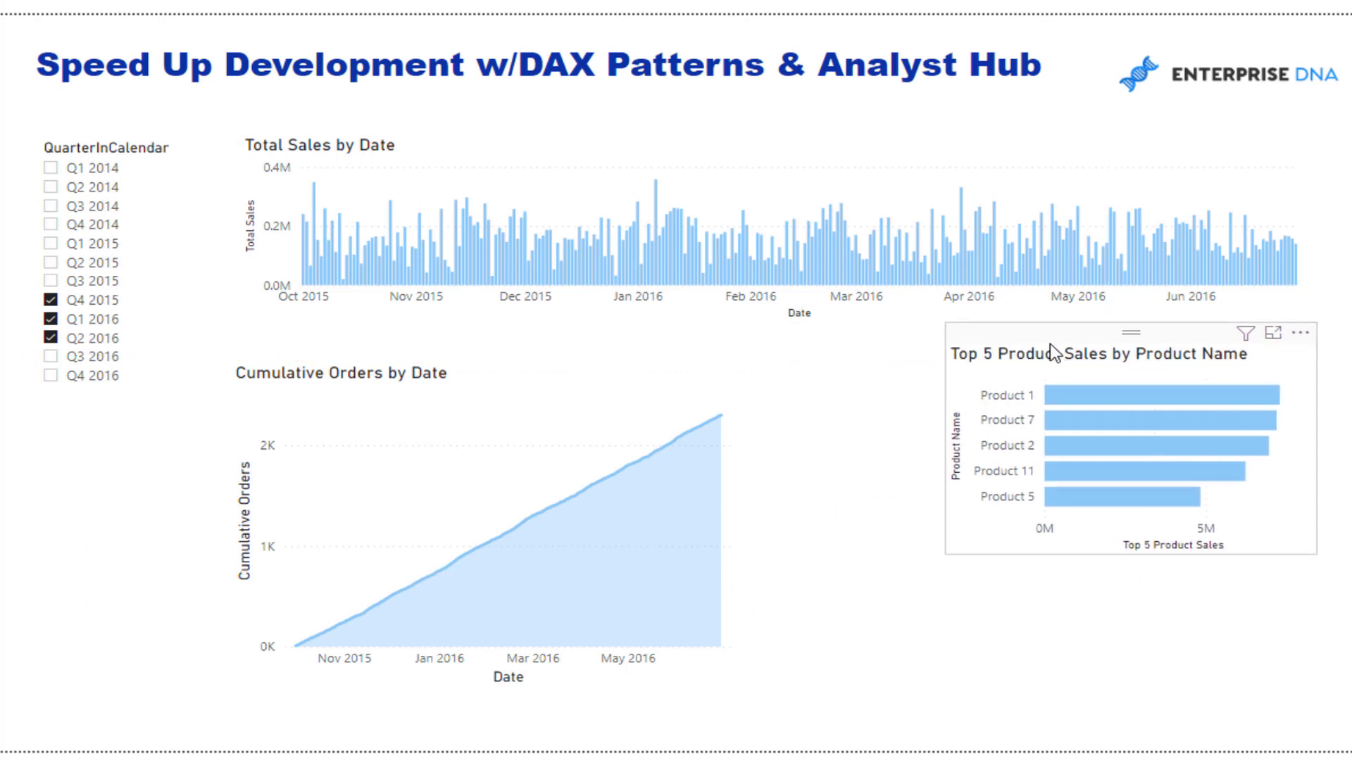
left_click_drag(942, 559, 933, 542)
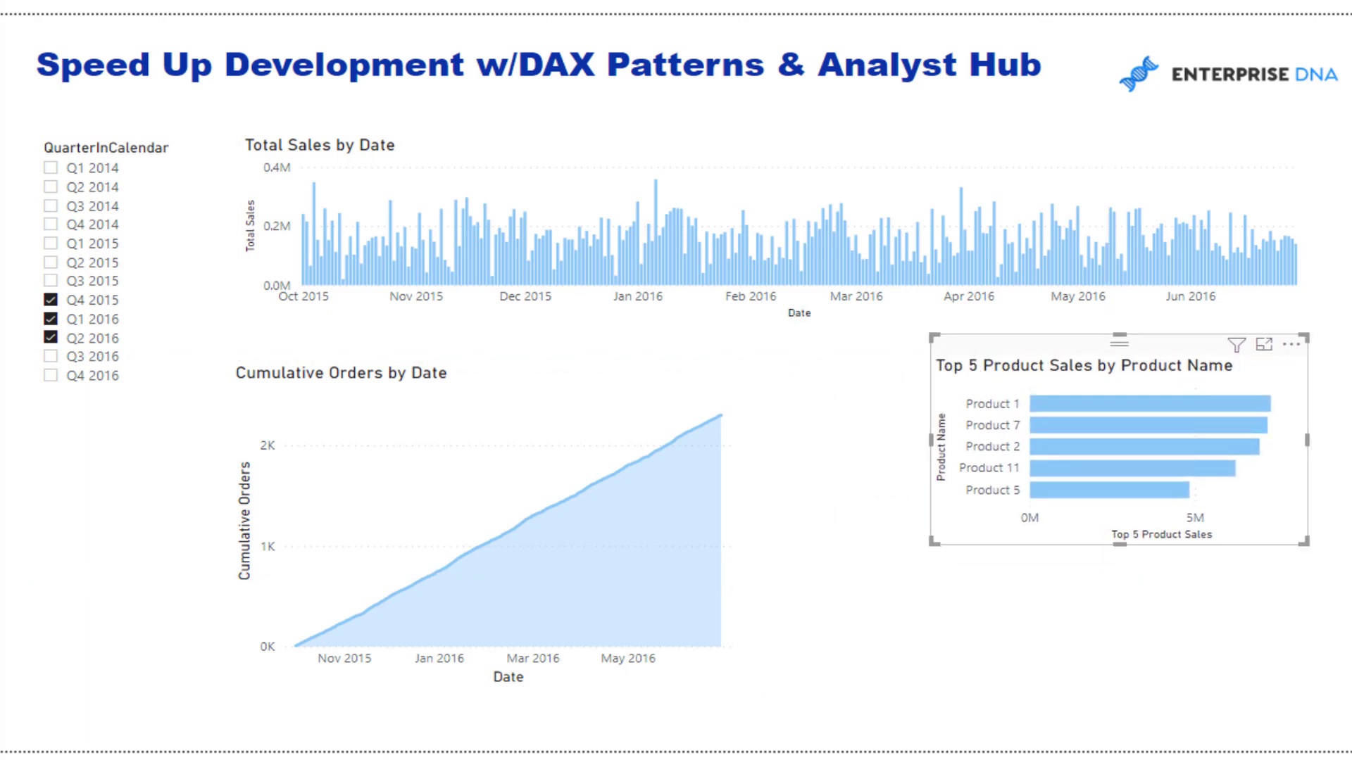
left_click_drag(934, 548, 954, 557)
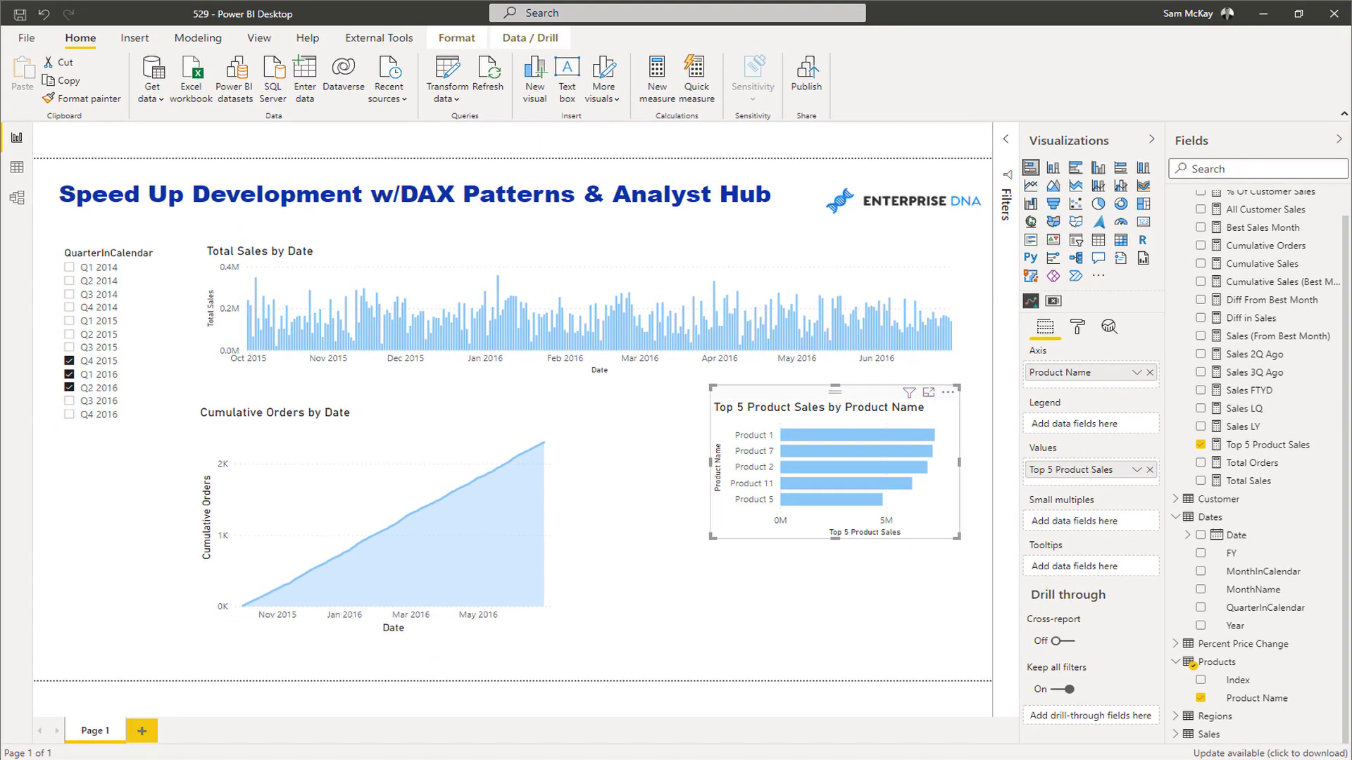
Copy the Top Ranking Pattern code from Analyst Hub again and paste it into another new measure in Power BI.
mouse_move(591, 749)
left_click(592, 693)
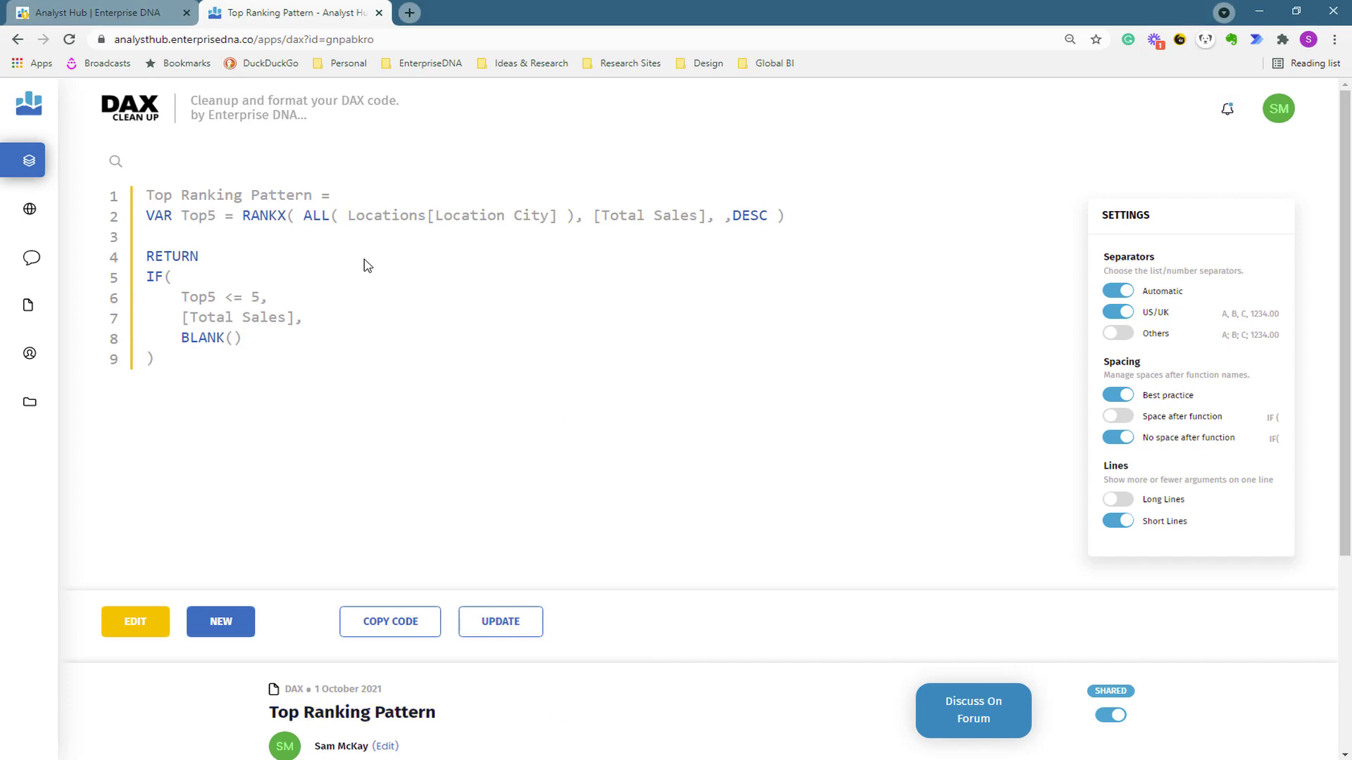
left_click(391, 628)
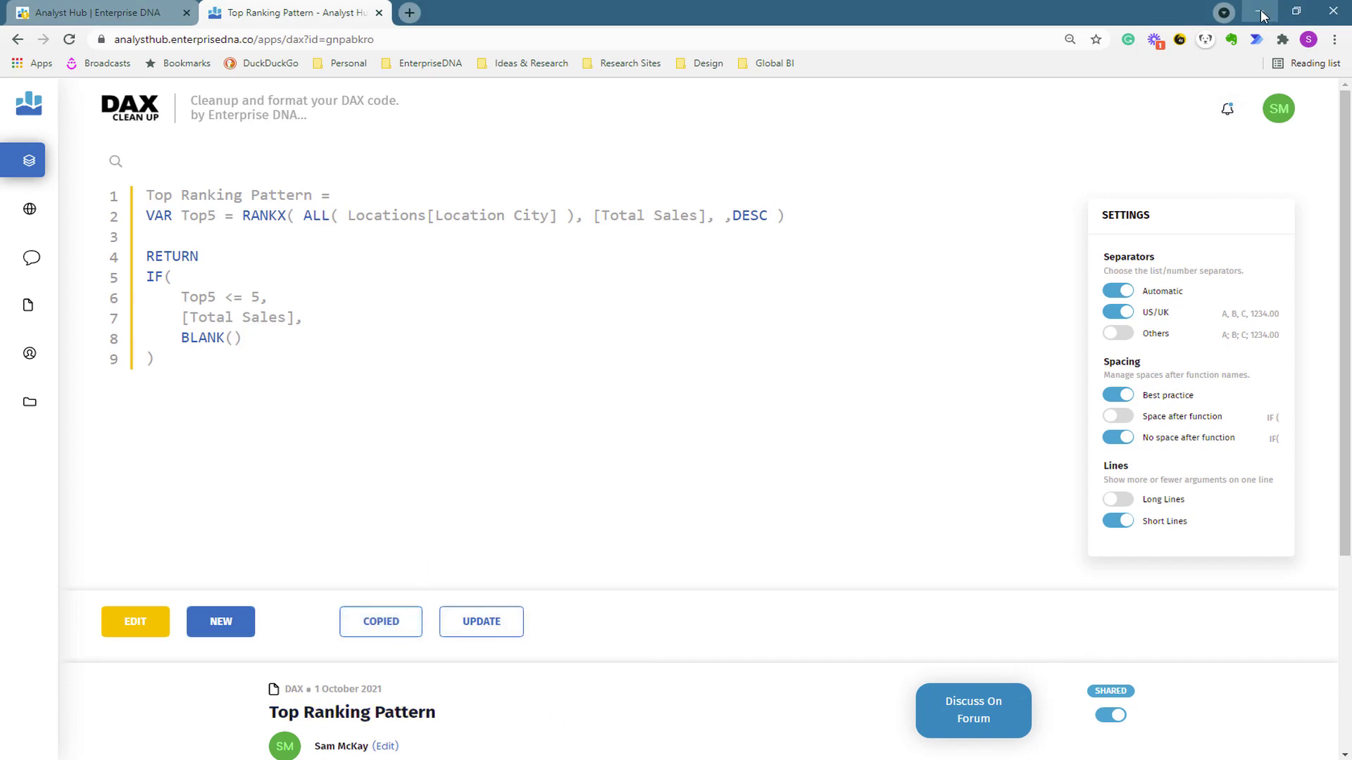
left_click(1260, 13)
left_click(1247, 446)
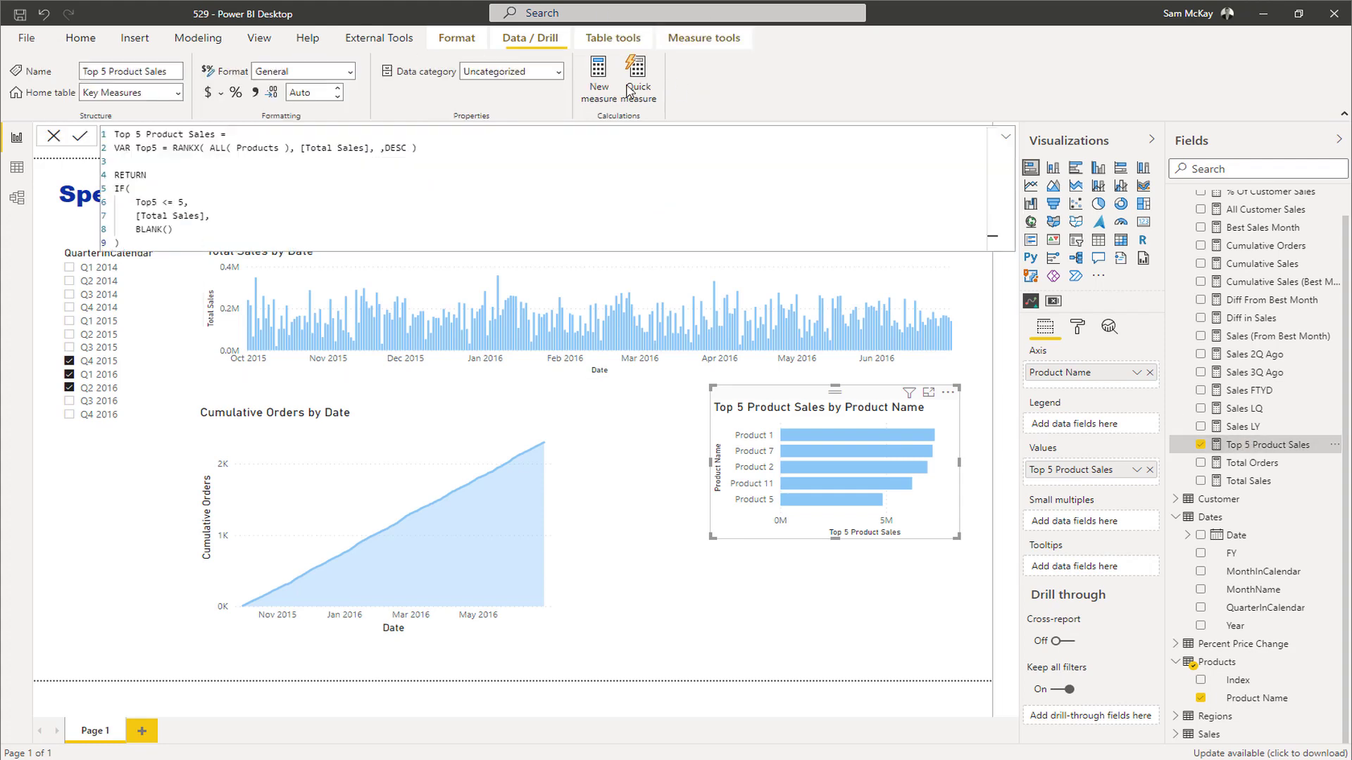
key("Return")
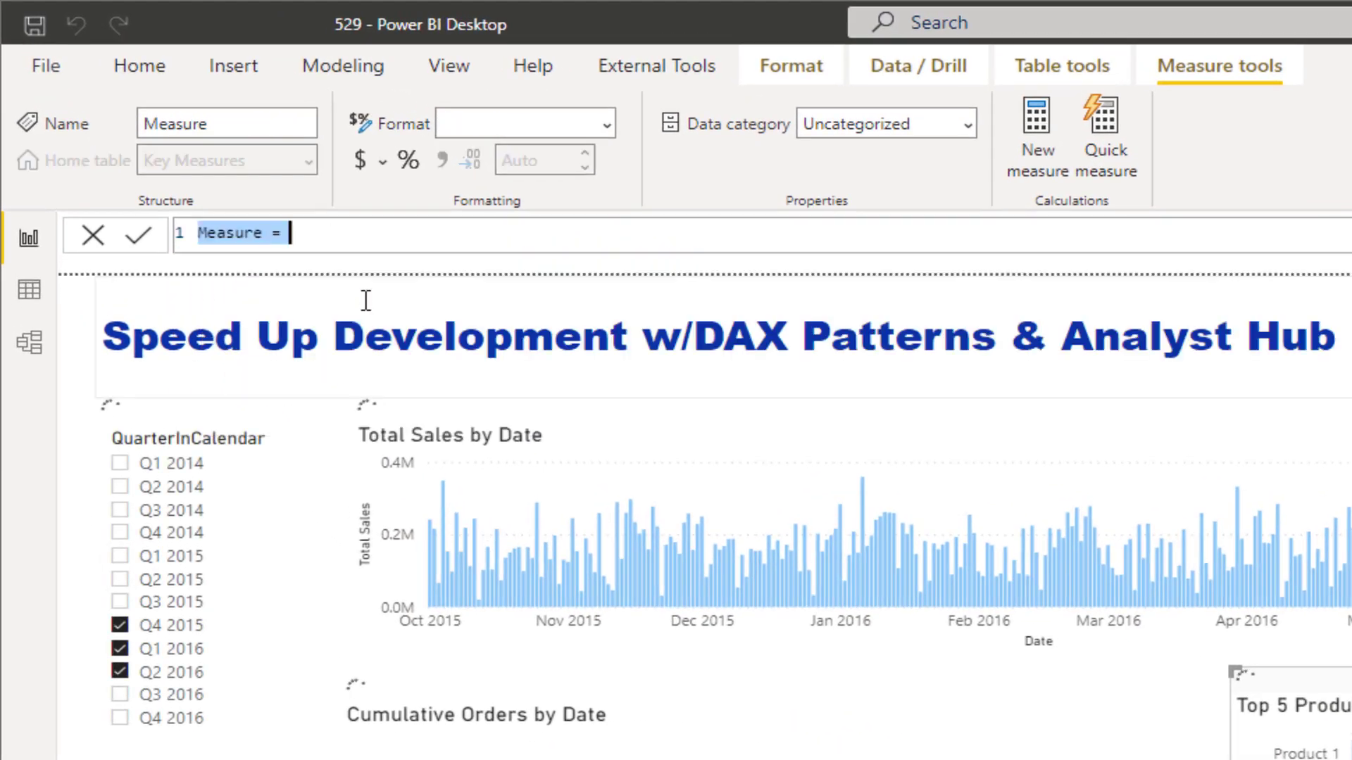
key("ctrl+v")
Name the new measure Top 5 Regions by Orders in its formula.
left_click_drag(373, 233, 233, 236)
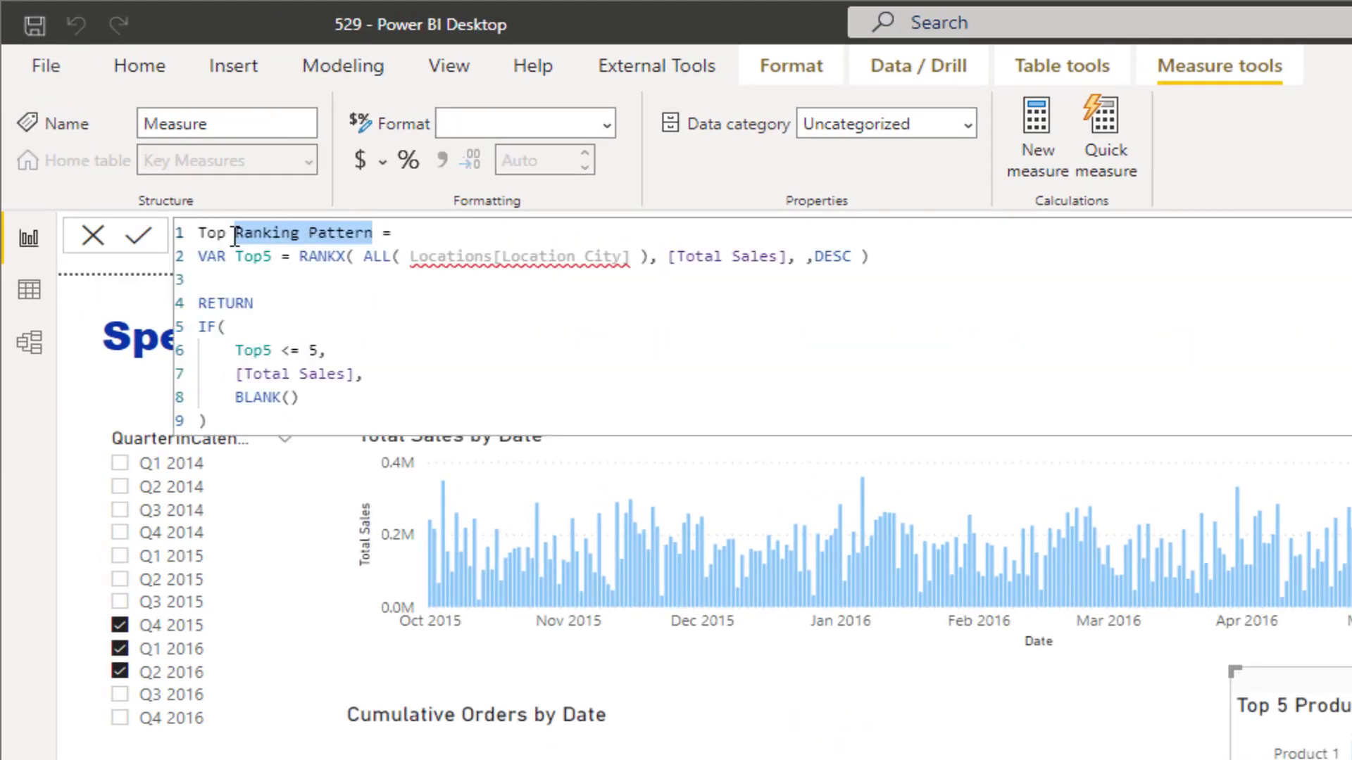
type("5 Regions")
key("BackSpace")
key("BackSpace")
key("BackSpace")
key("BackSpace")
type("ions by Order")
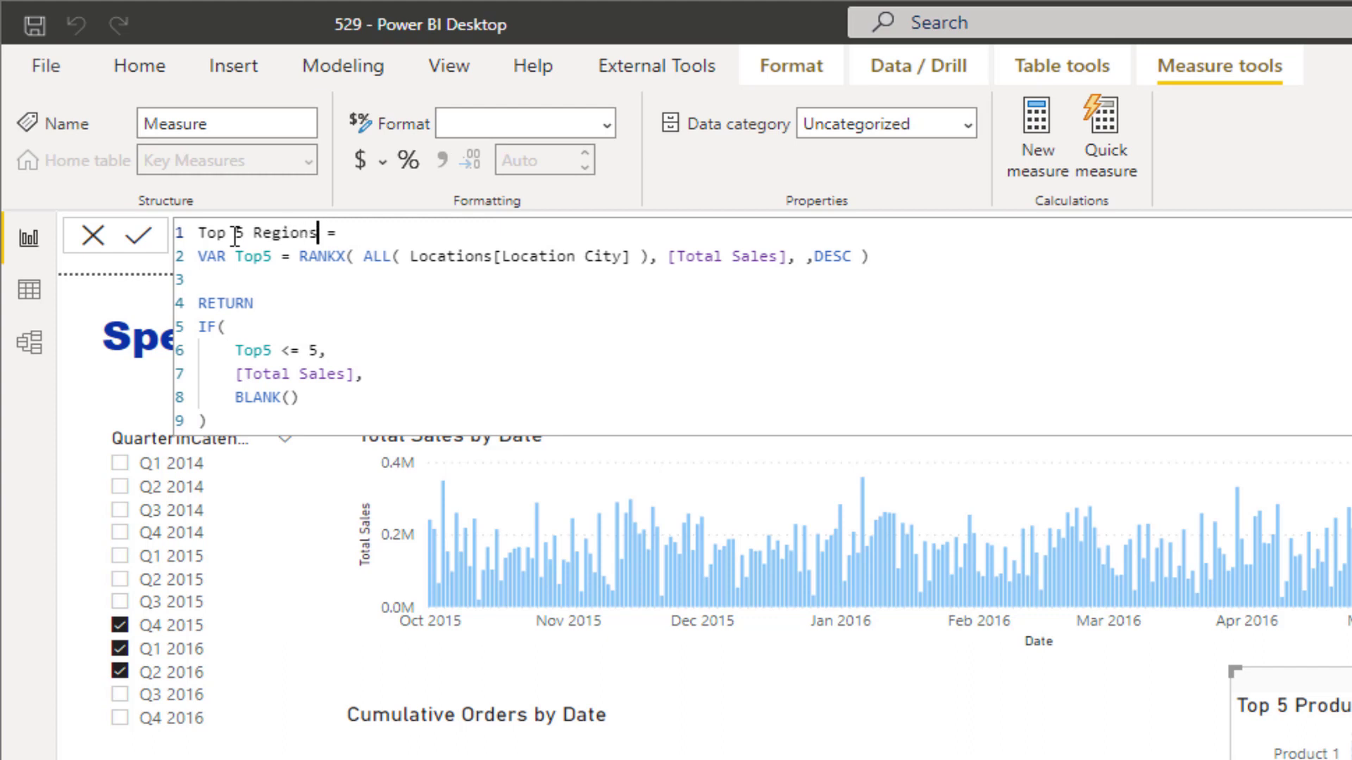
type("s")
Replace Locations[Location City] with the Regions table inside ALL.
left_click_drag(629, 258, 411, 263)
key("BackSpace")
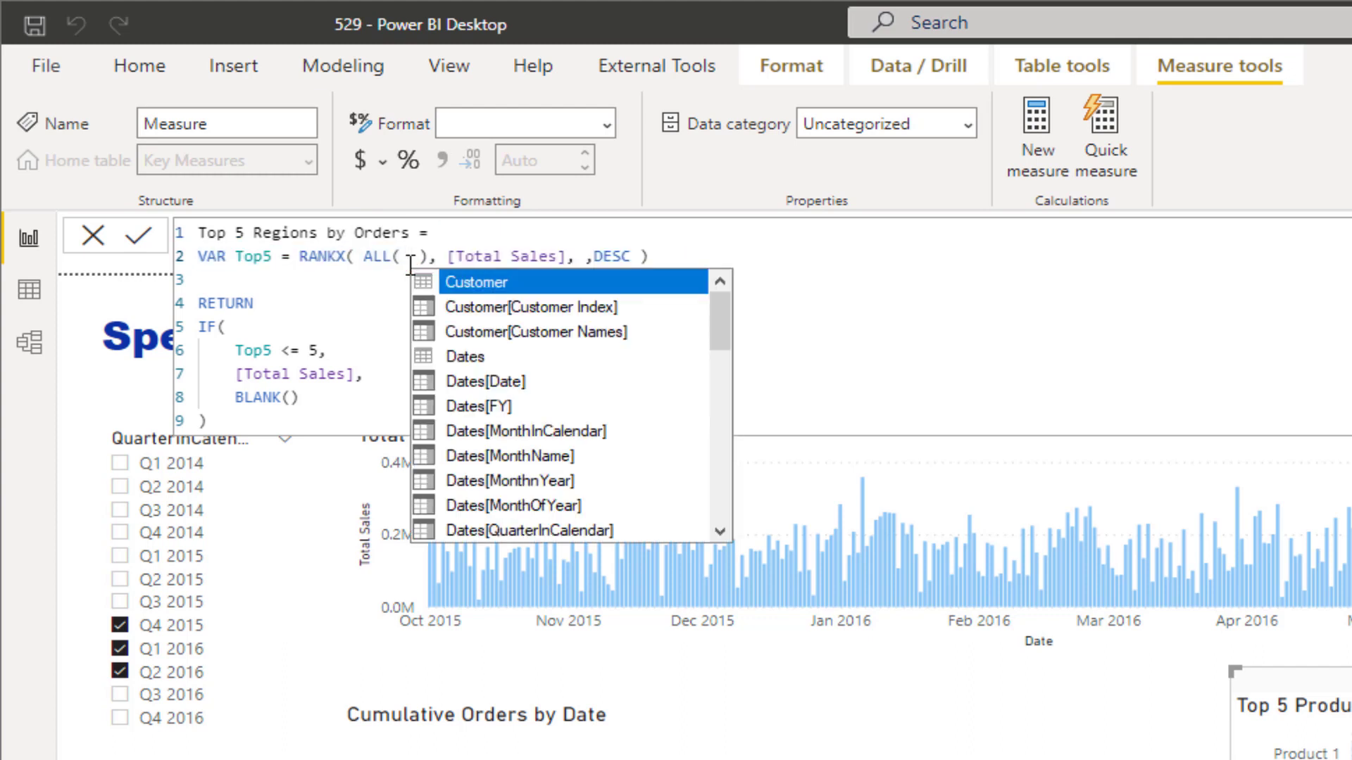
type("Reg")
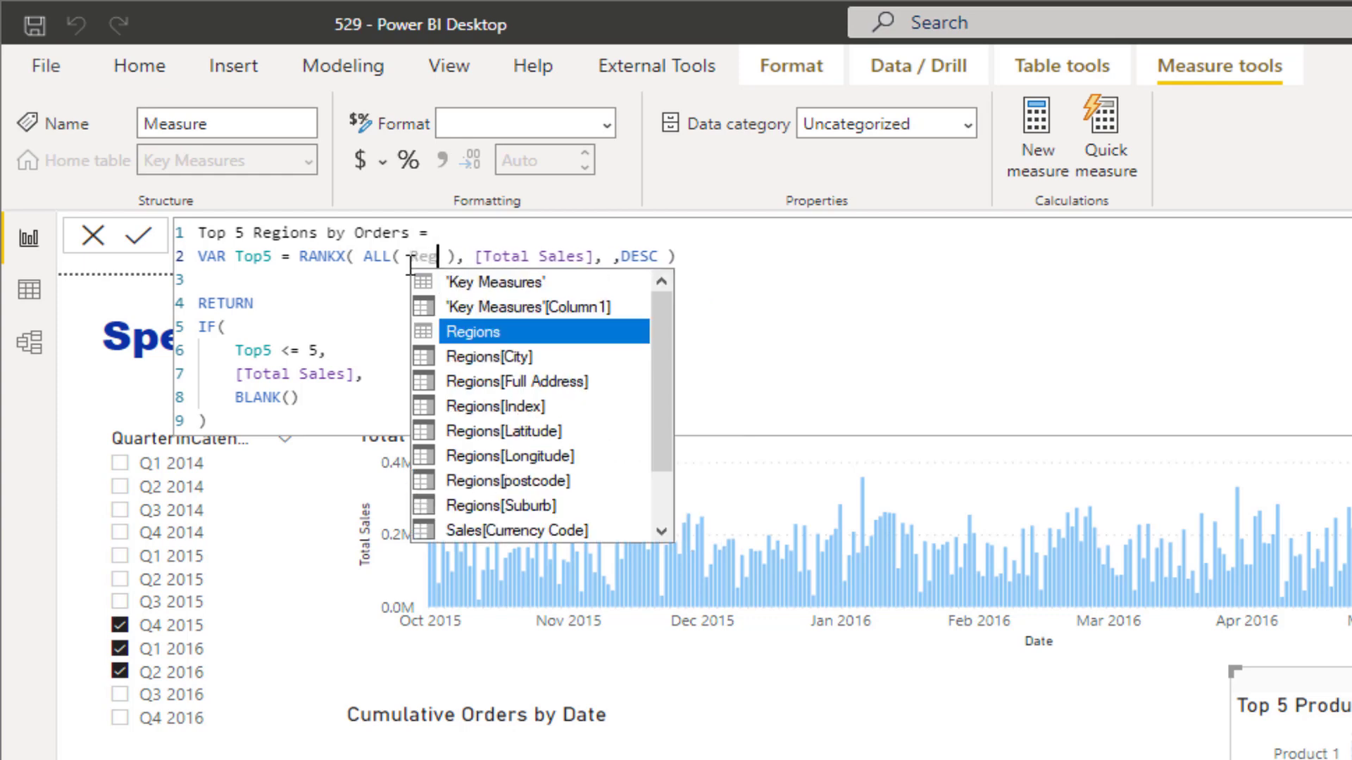
key("Tab")
Replace [Total Sales] with [Total Orders] as the ranking expression in RANKX.
key("Right")
key("Right")
key("Right")
key("Right")
key("ctrl+shift+Right")
key("ctrl+shift+Right")
key("ctrl+shift+Right")
key("shift+Left")
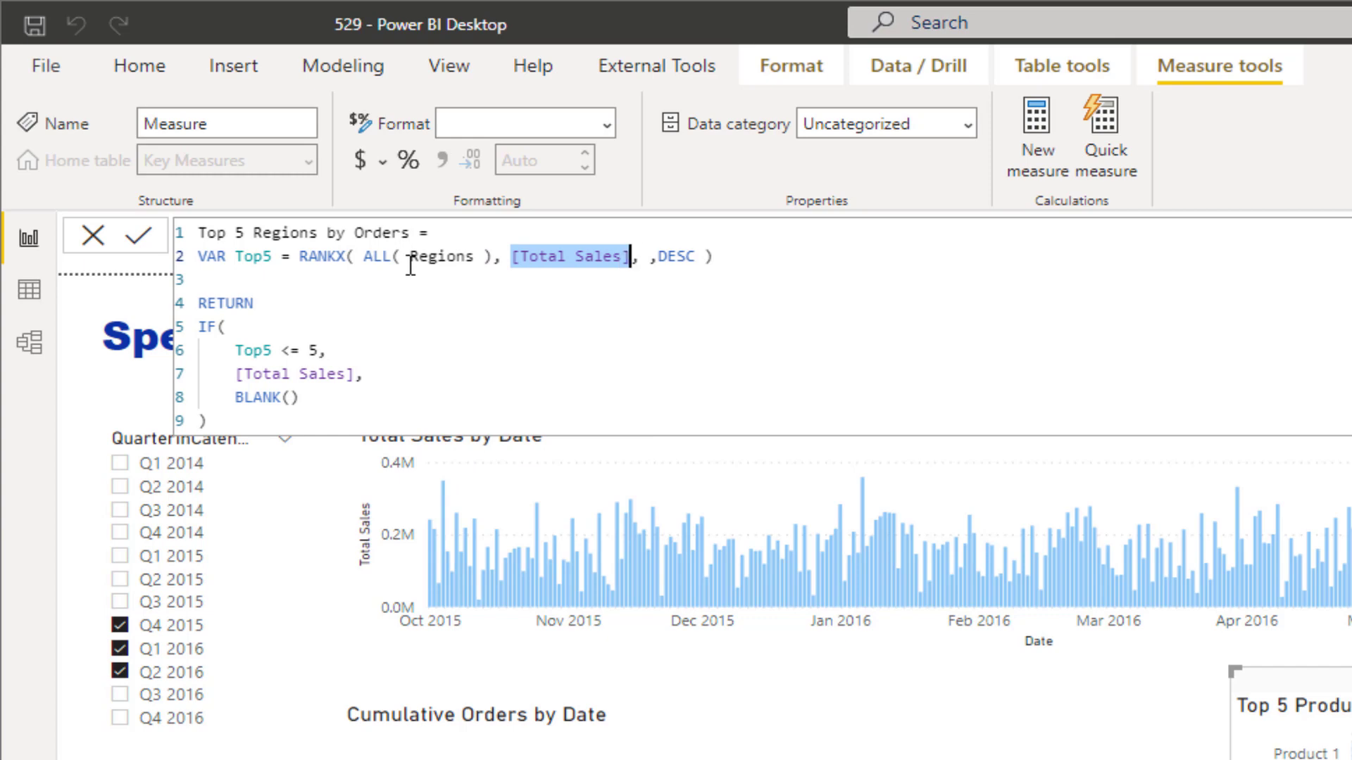
type("Orders")
key("Down")
key("Tab")
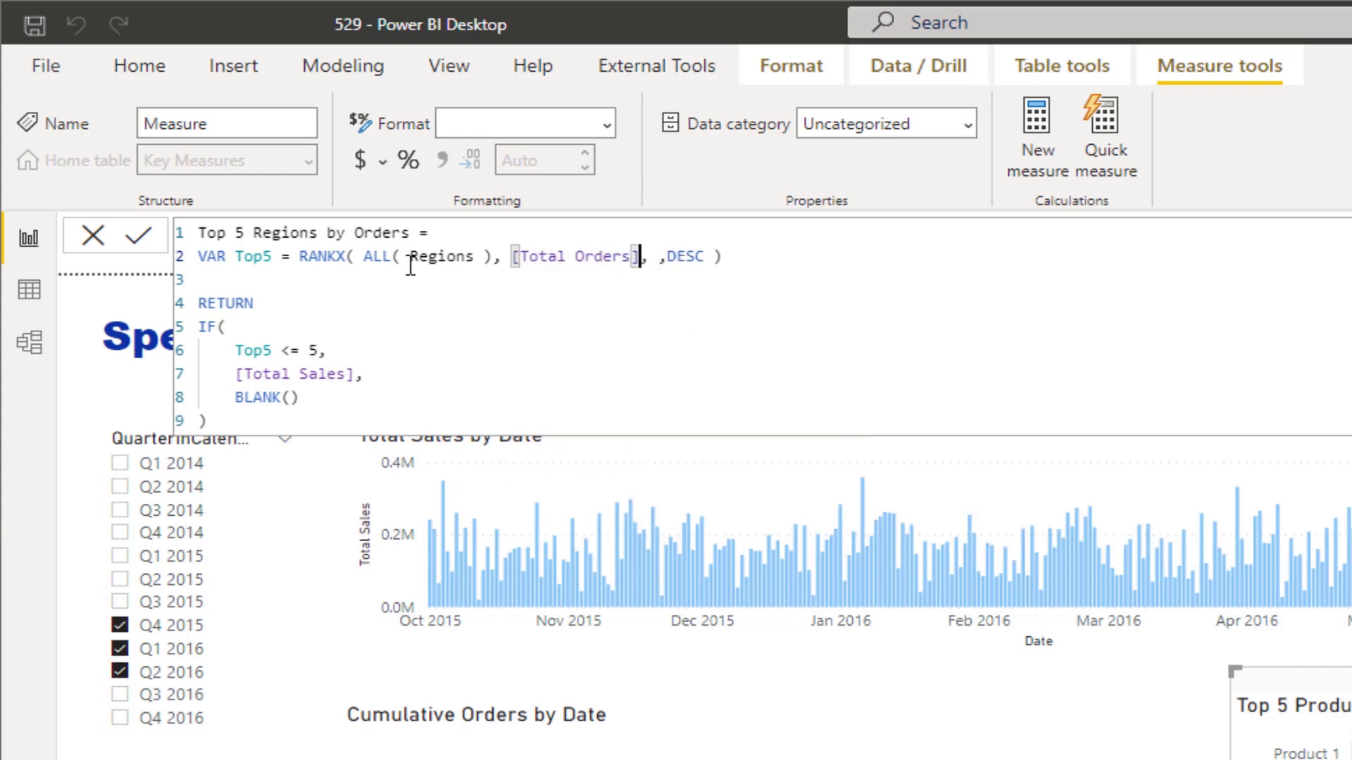
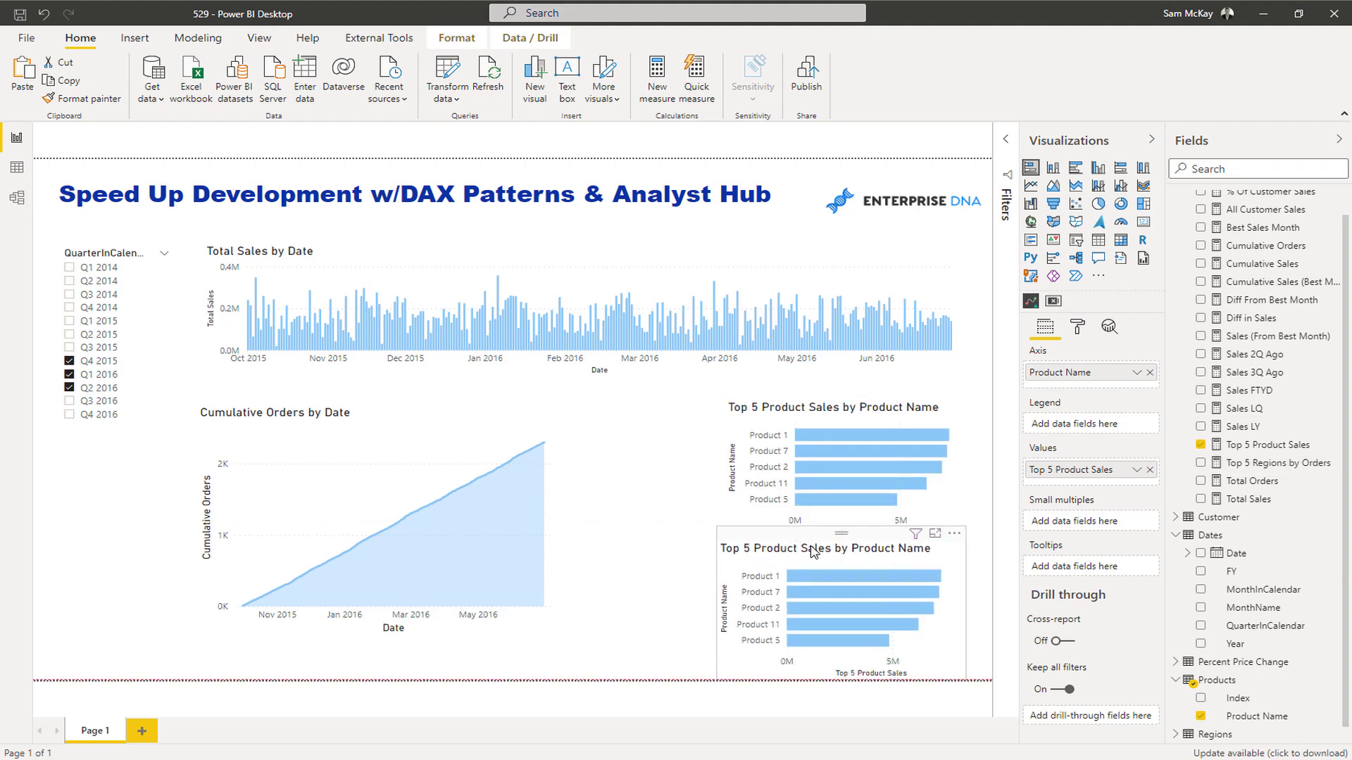
Set the copied bar chart's axis to City from Regions and replace its Top 5 Product Sales value with Top 5 Regions by Orders.
scroll(1216, 719, "down", 1)
left_click(1183, 716)
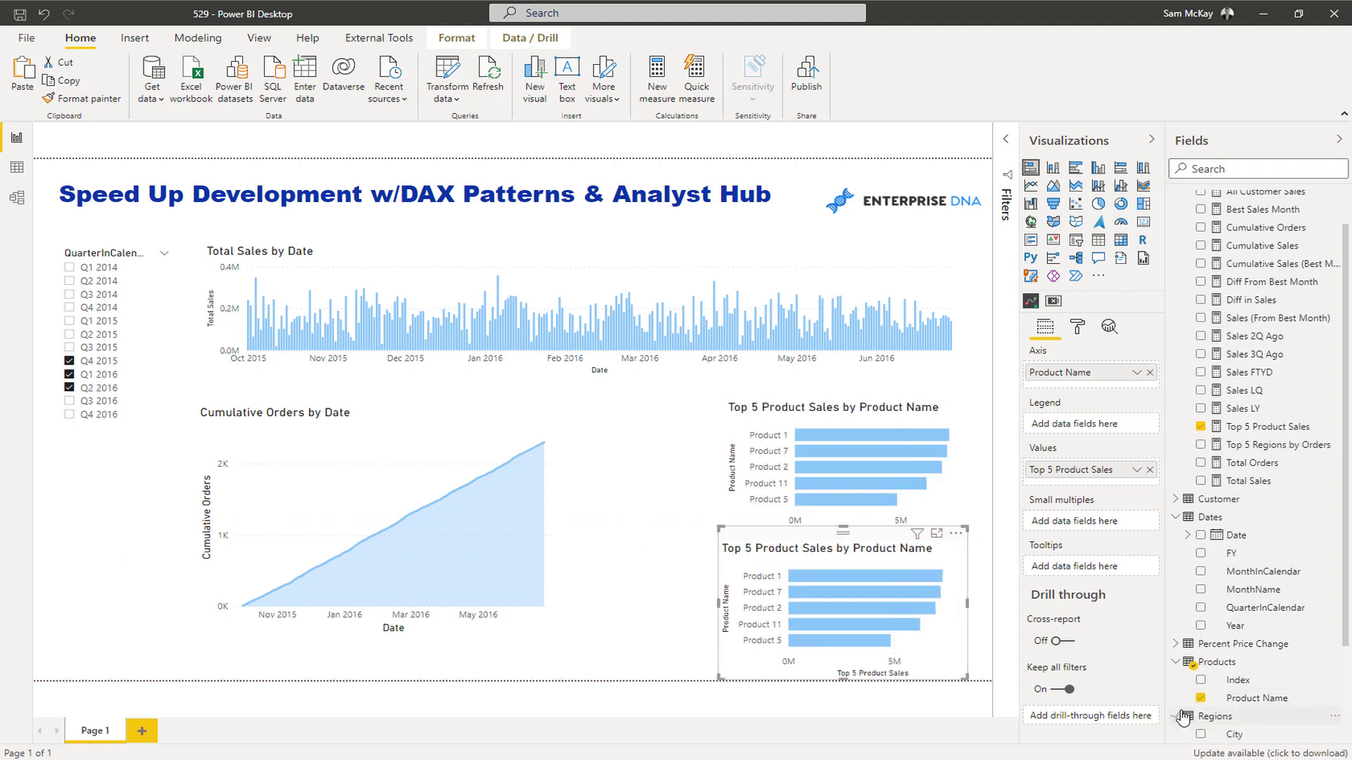
scroll(1206, 713, "down", 2)
left_click_drag(1242, 615, 1075, 389)
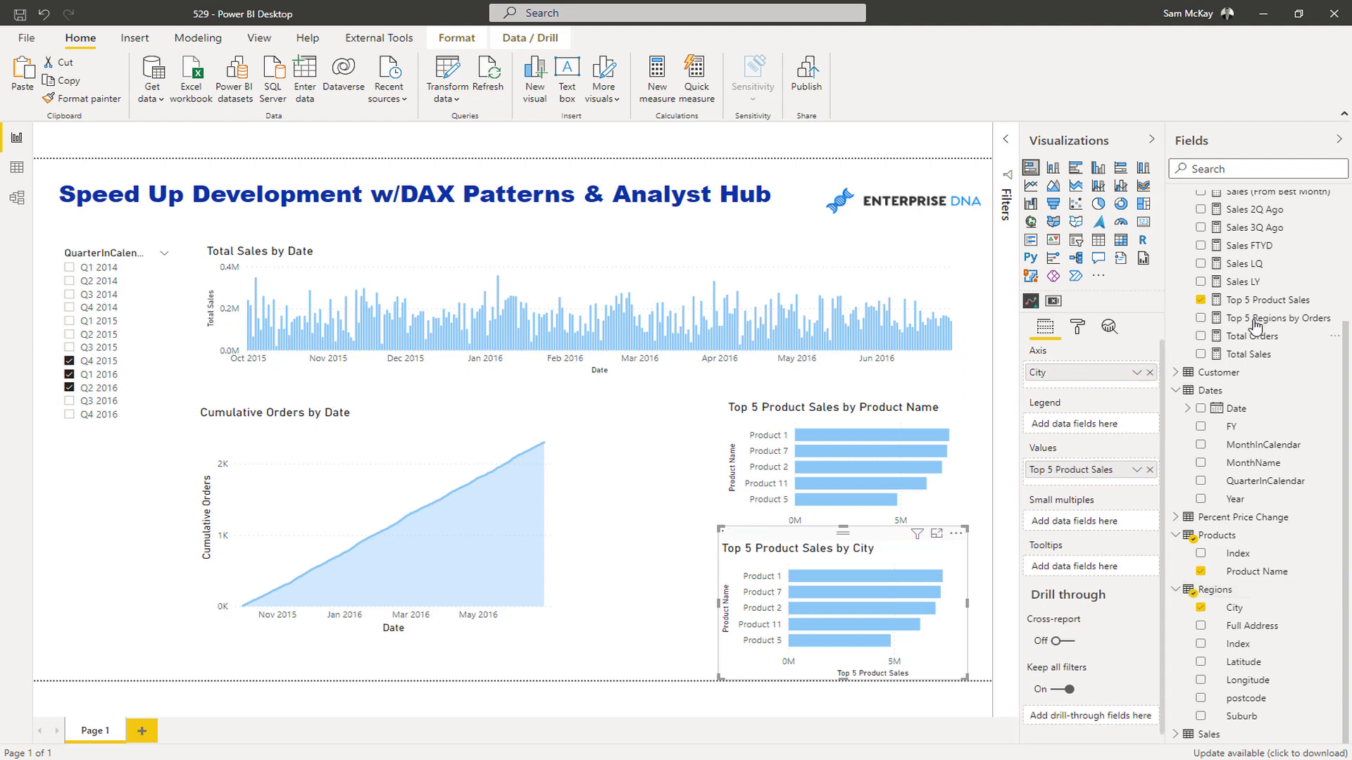
left_click_drag(1253, 321, 1093, 489)
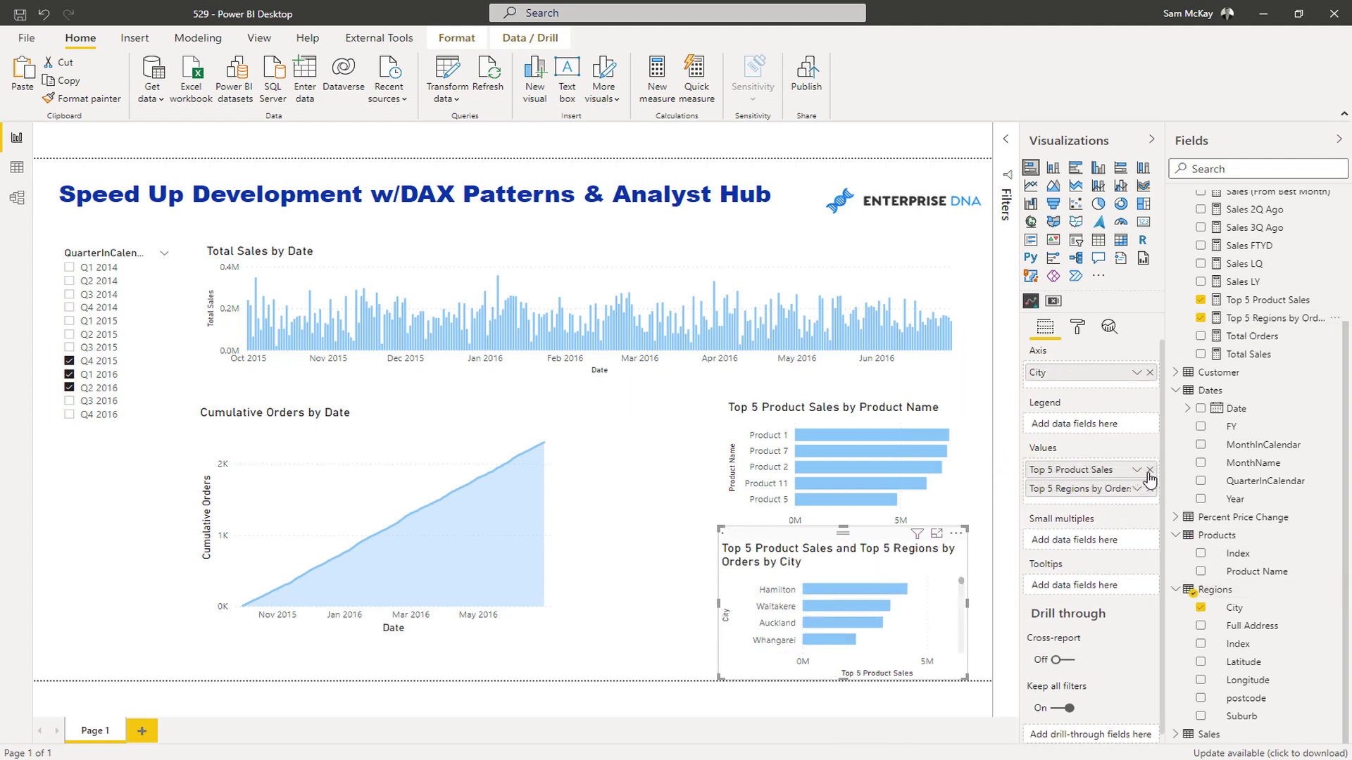
left_click(1150, 470)
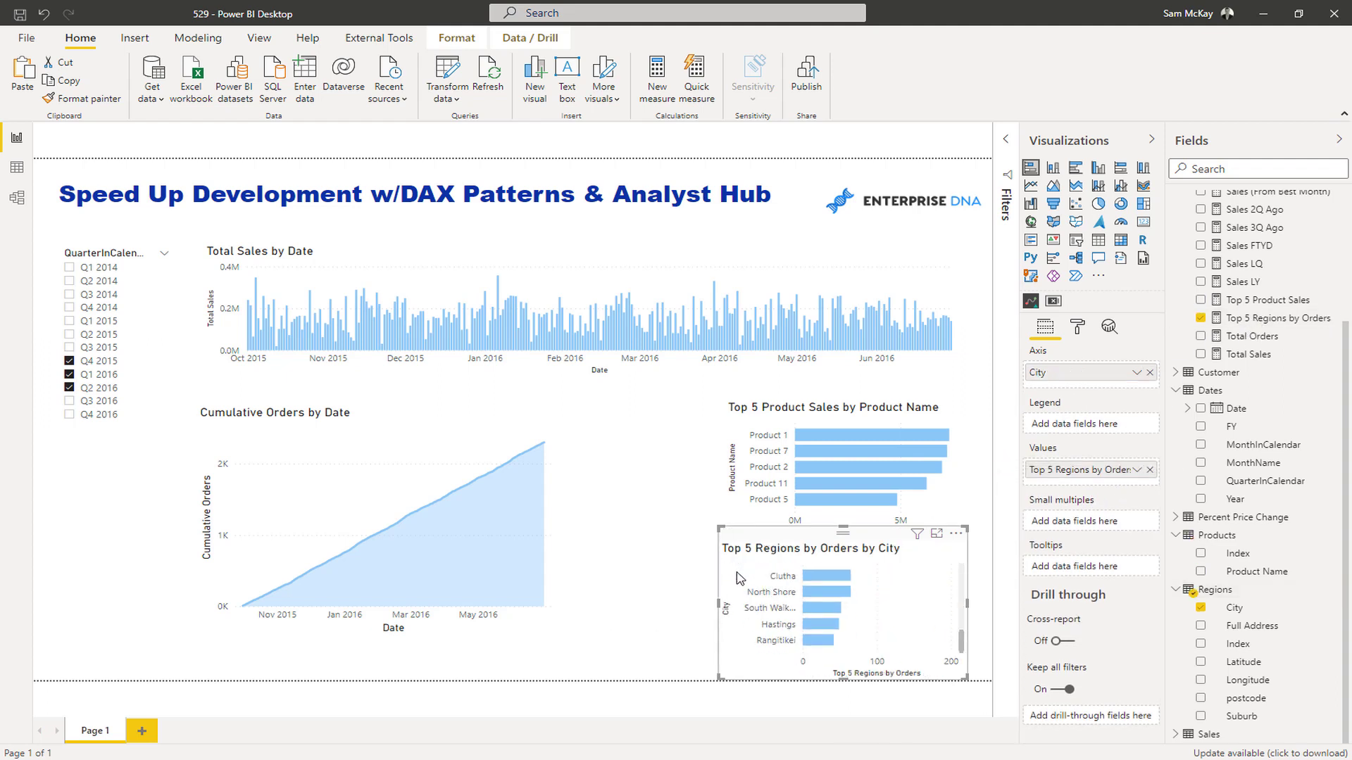
Enlarge the Top 5 Regions by Orders by City chart and inspect the table and ranking expression in the measure's RANKX formula.
left_click_drag(720, 529, 397, 477)
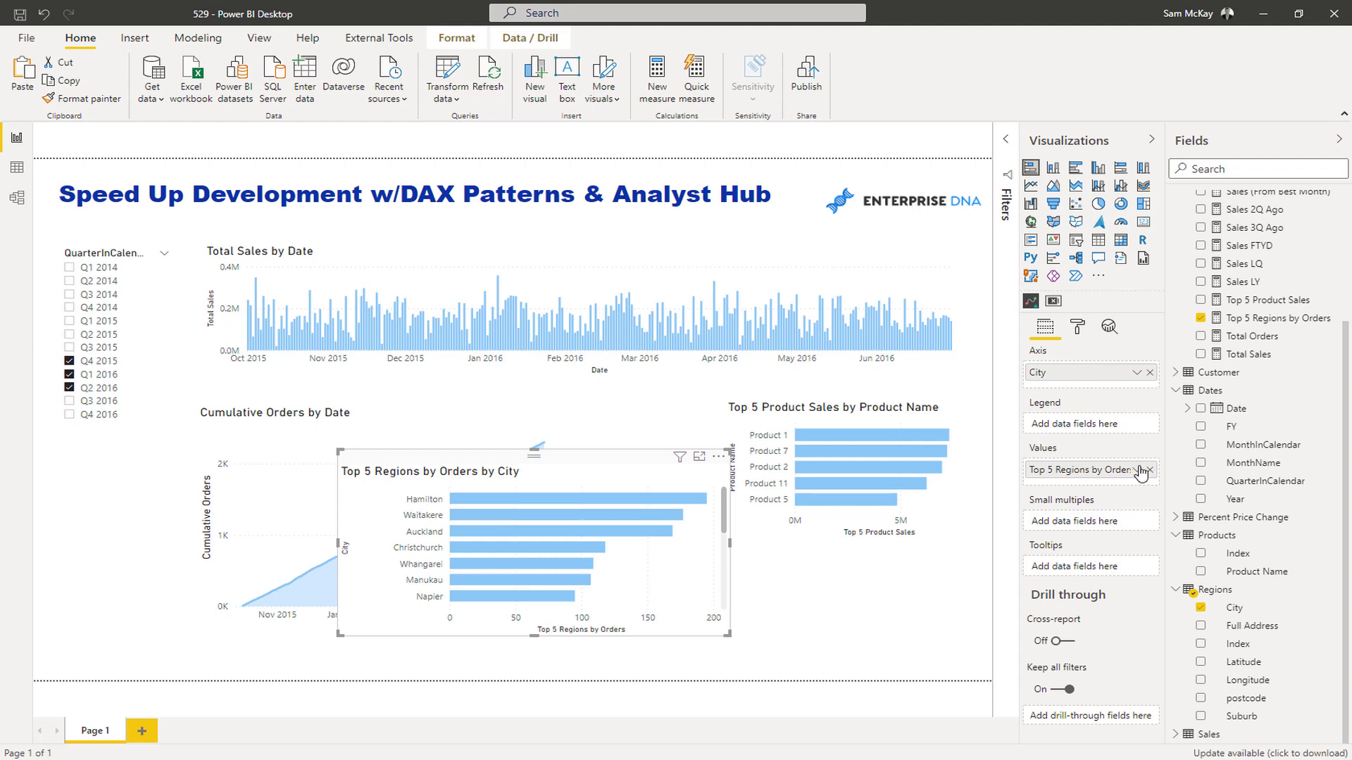
left_click(1251, 319)
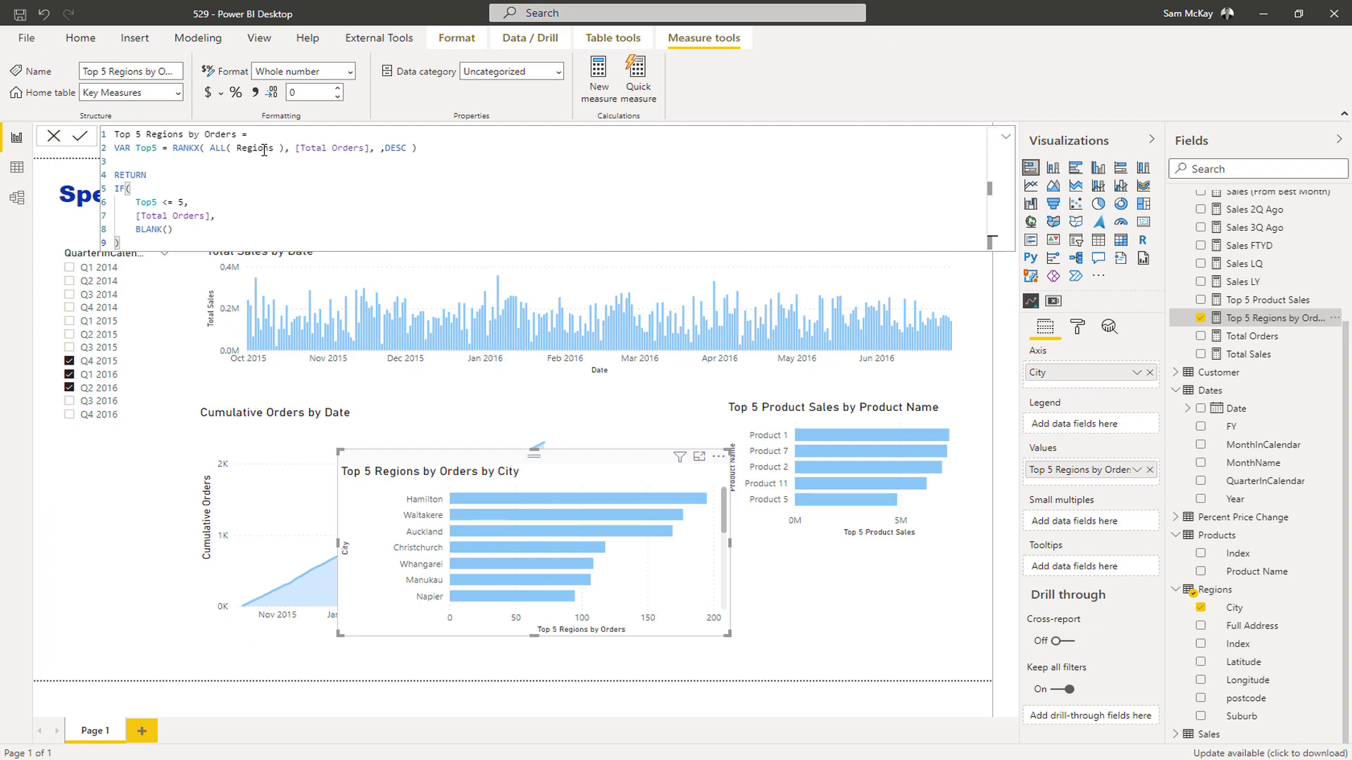
left_click(264, 148)
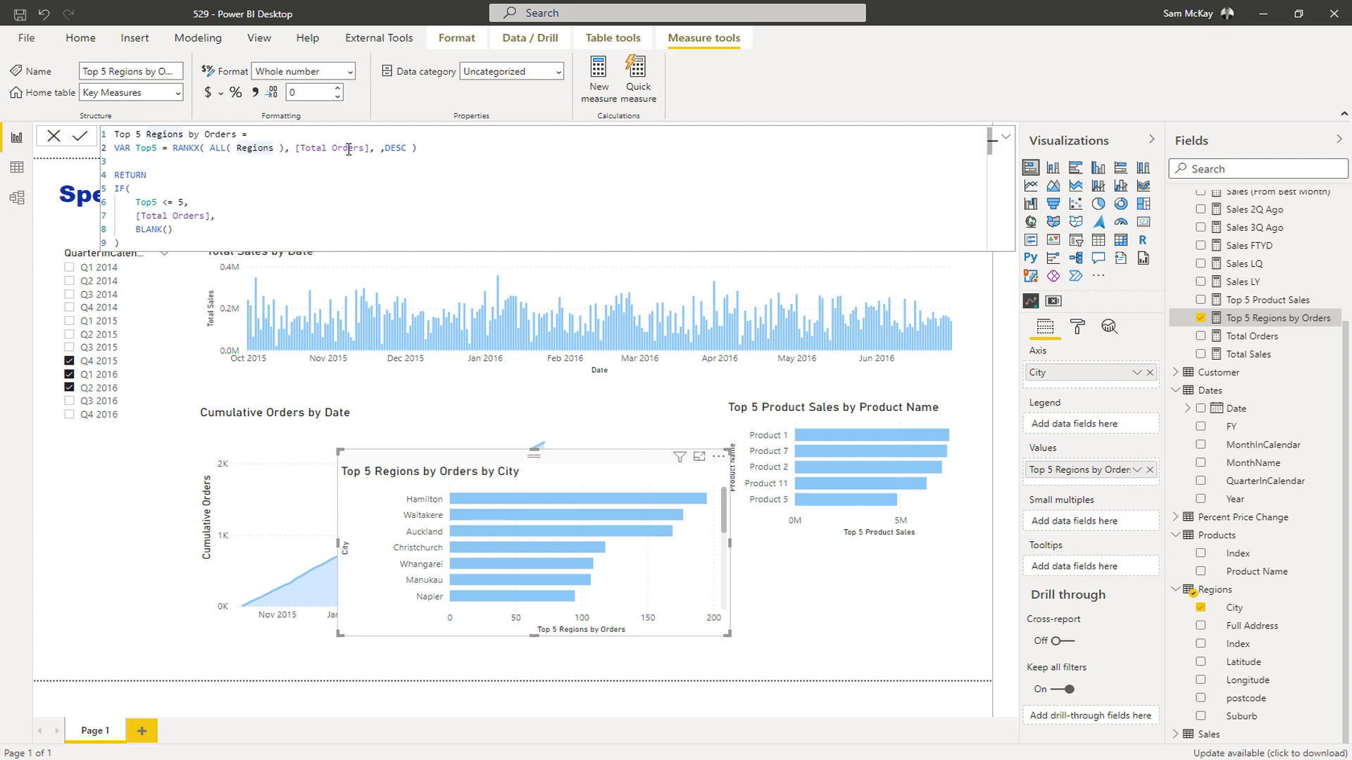
left_click(349, 150)
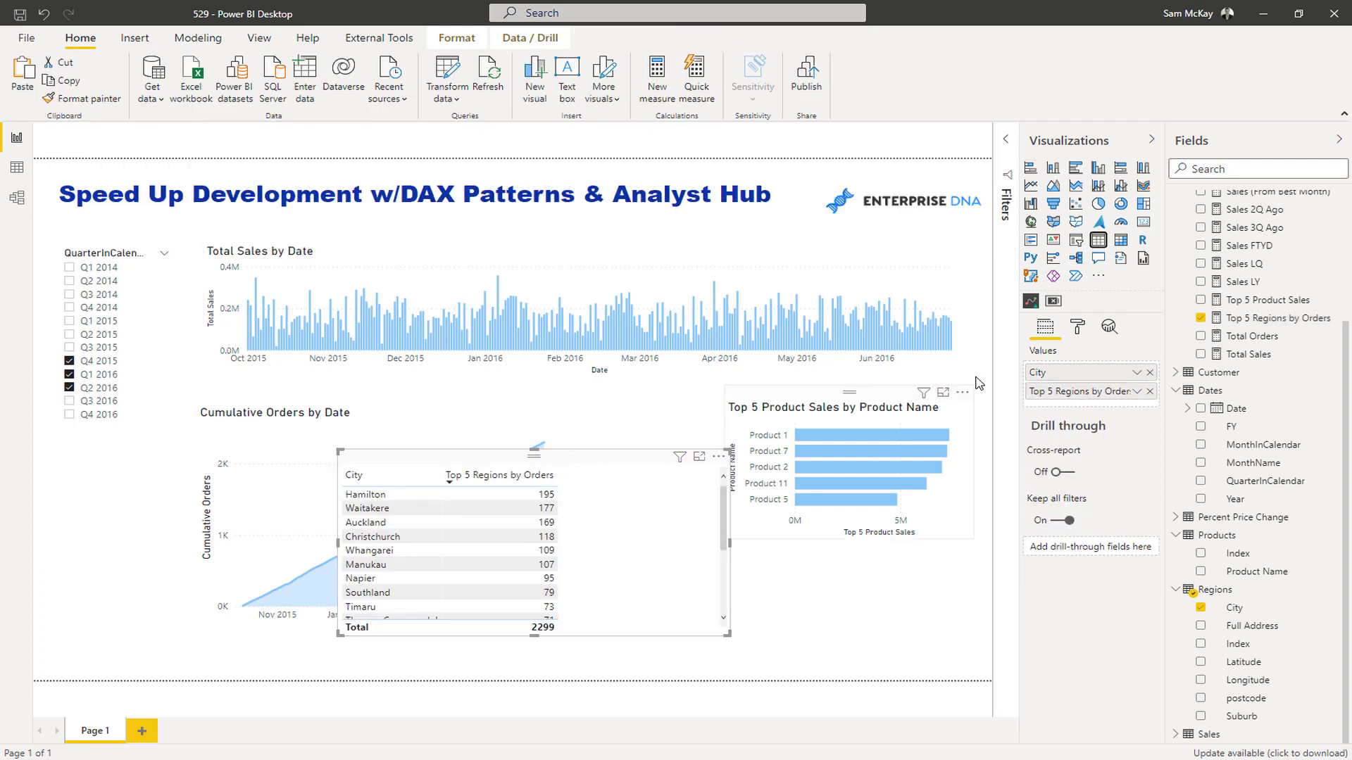
Show the city visual as a table, add Total Orders, and compare it with Top 5 Regions by Orders across the cities.
left_click_drag(1251, 336, 648, 562)
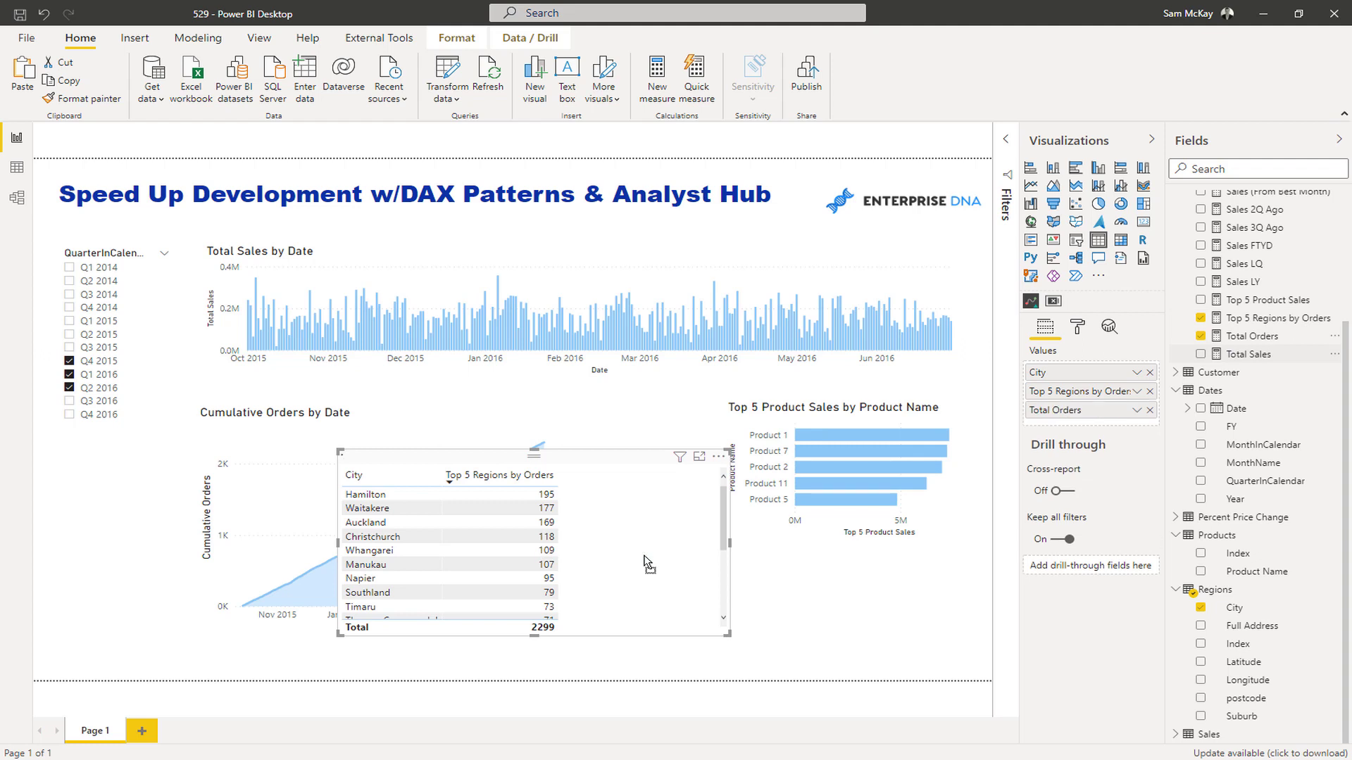
scroll(646, 562, "down", 1)
scroll(646, 561, "down", 5)
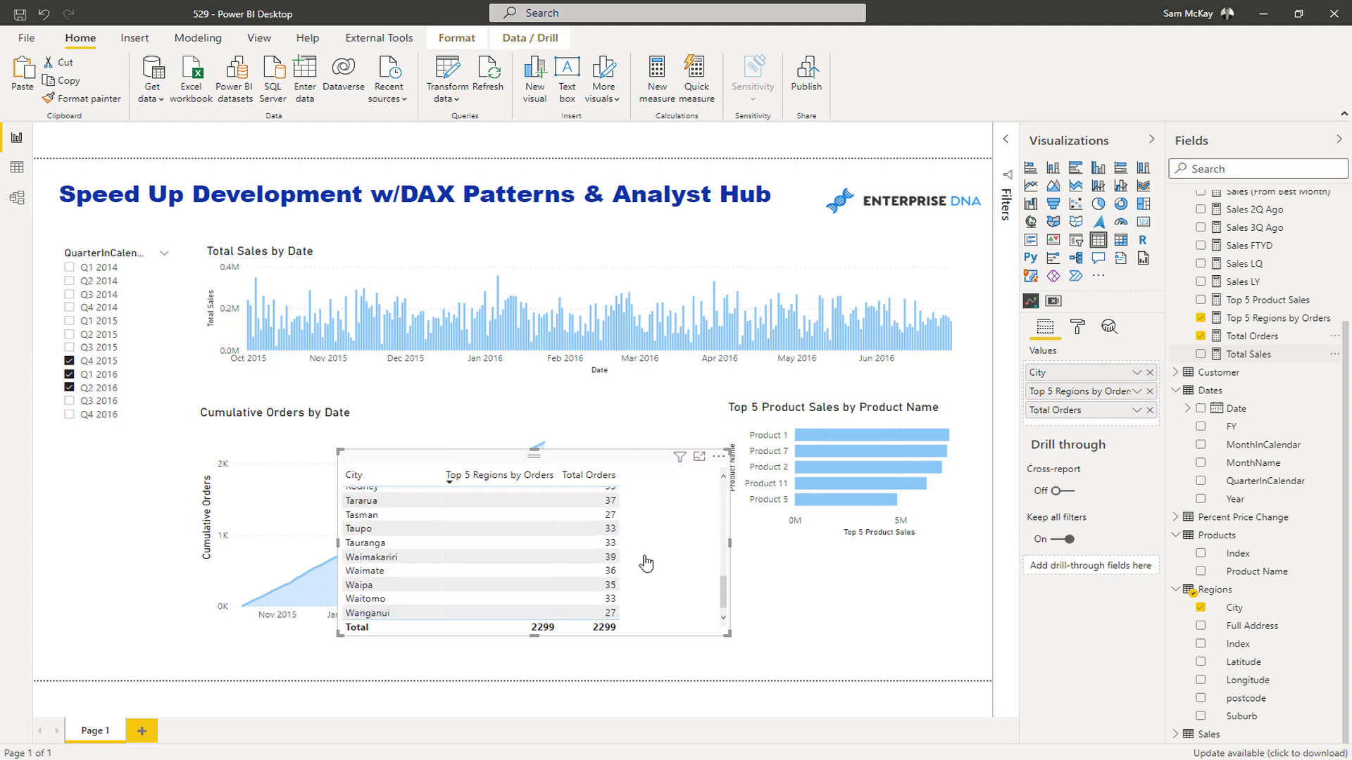
scroll(646, 562, "up", 8)
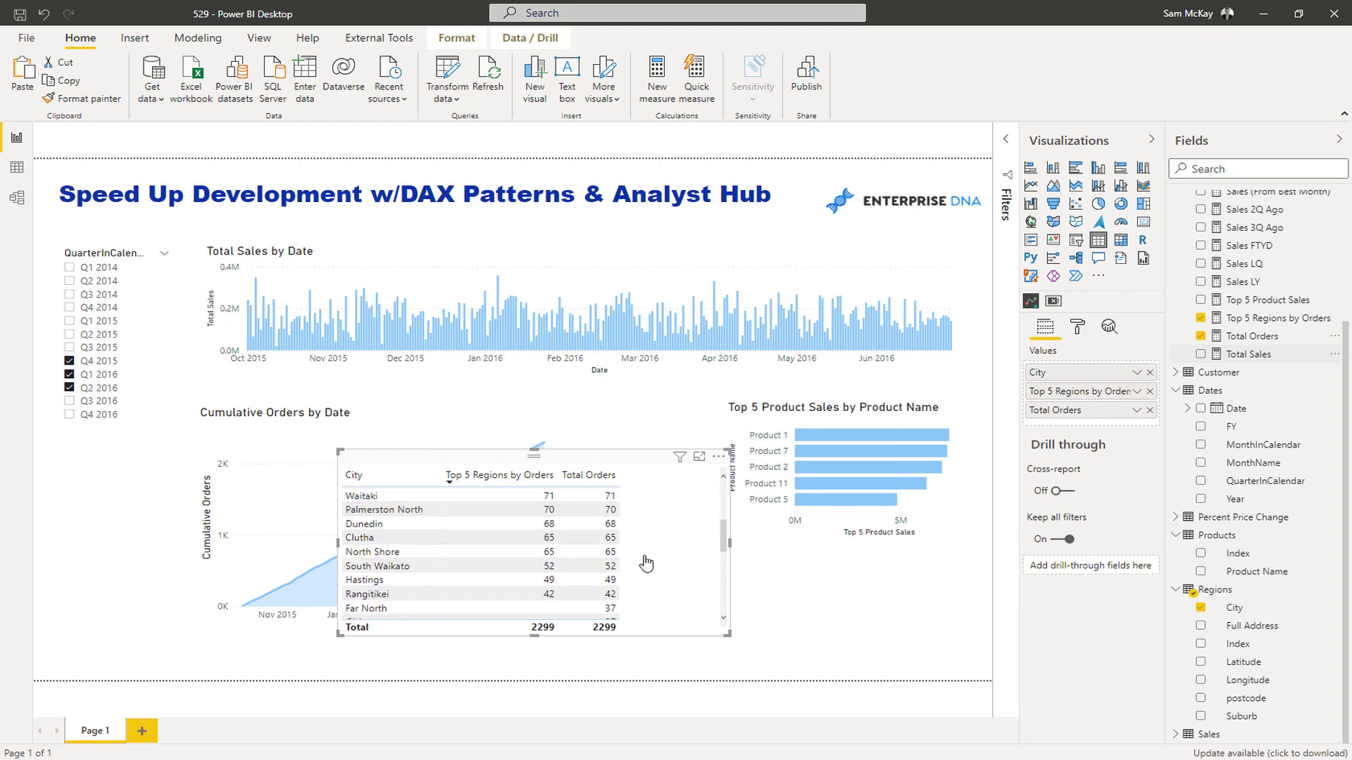
scroll(646, 561, "up", 1)
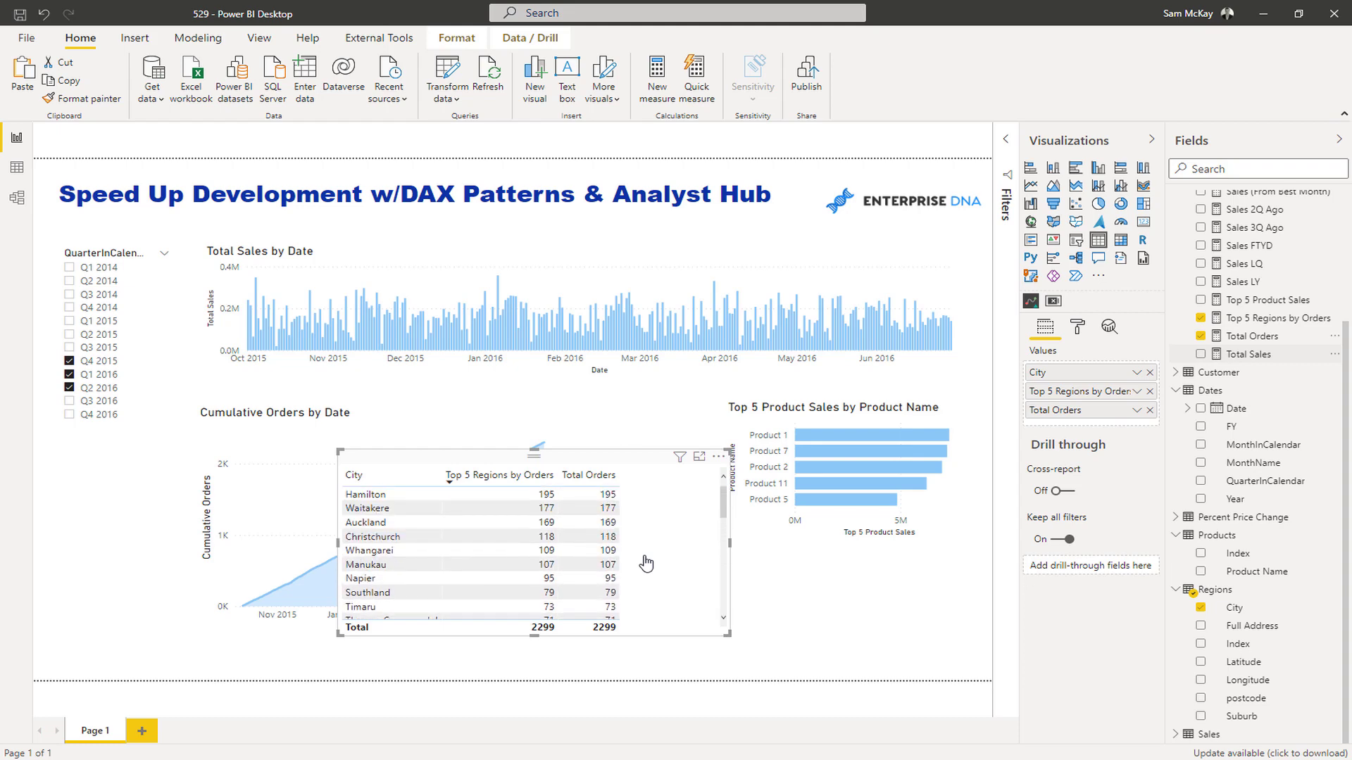
Replace Regions with Regions[City] inside ALL in the Top 5 Regions by Orders measure and commit the formula.
left_click(1260, 318)
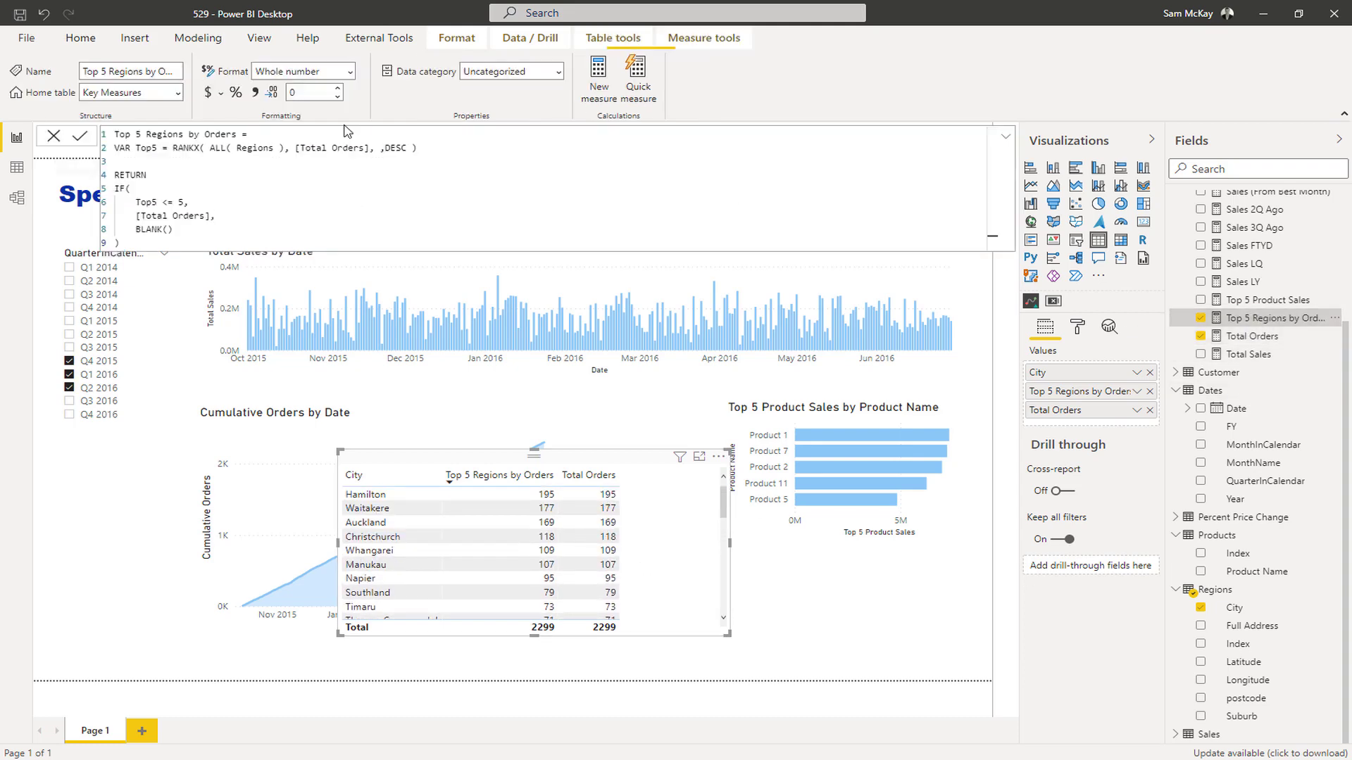
double_click(273, 147)
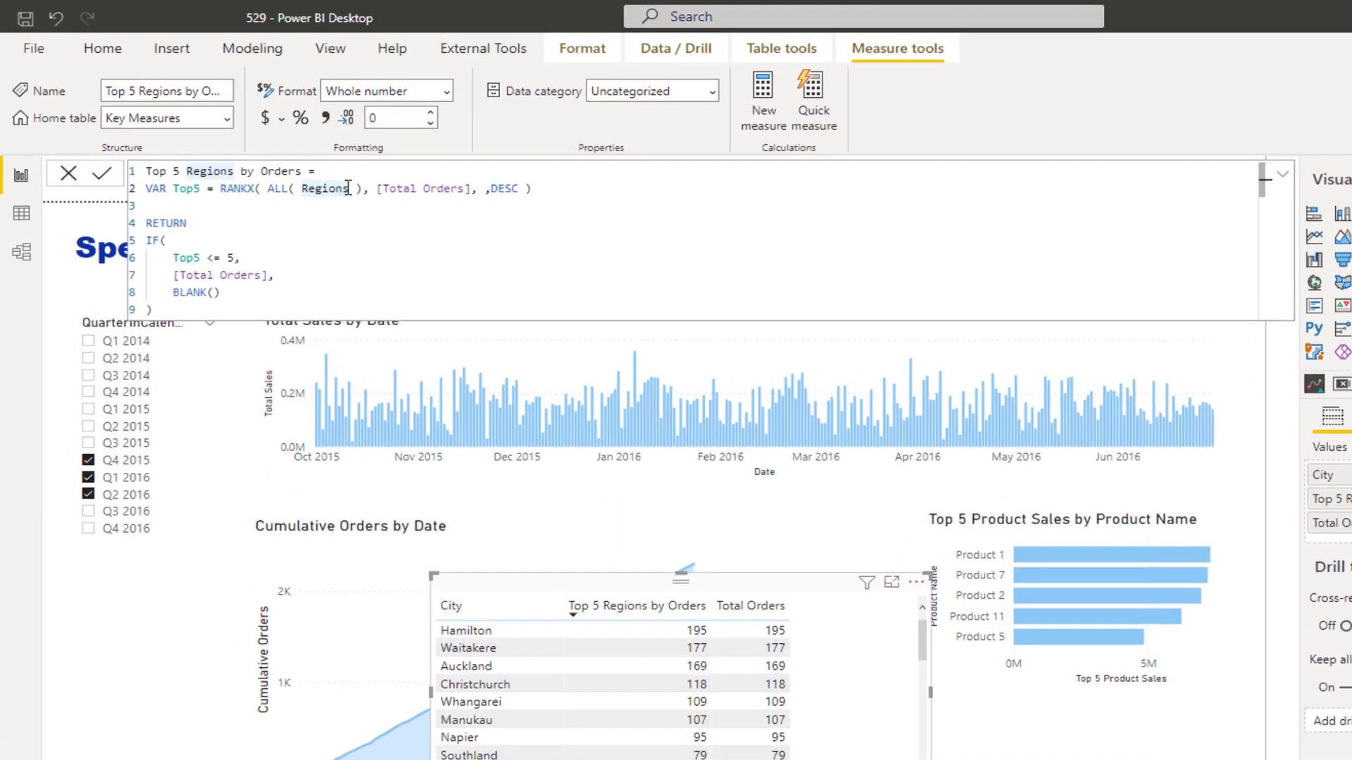
type("R")
key("BackSpace")
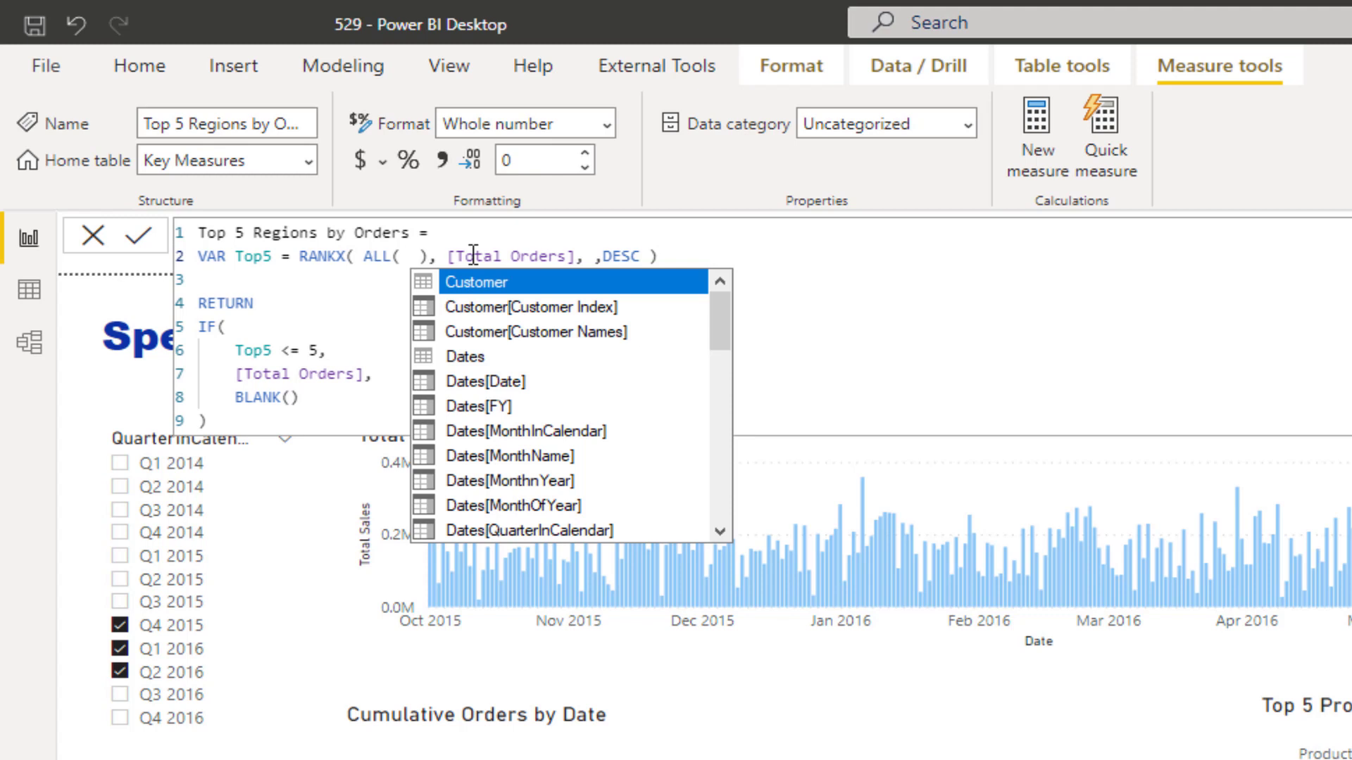
type("cit")
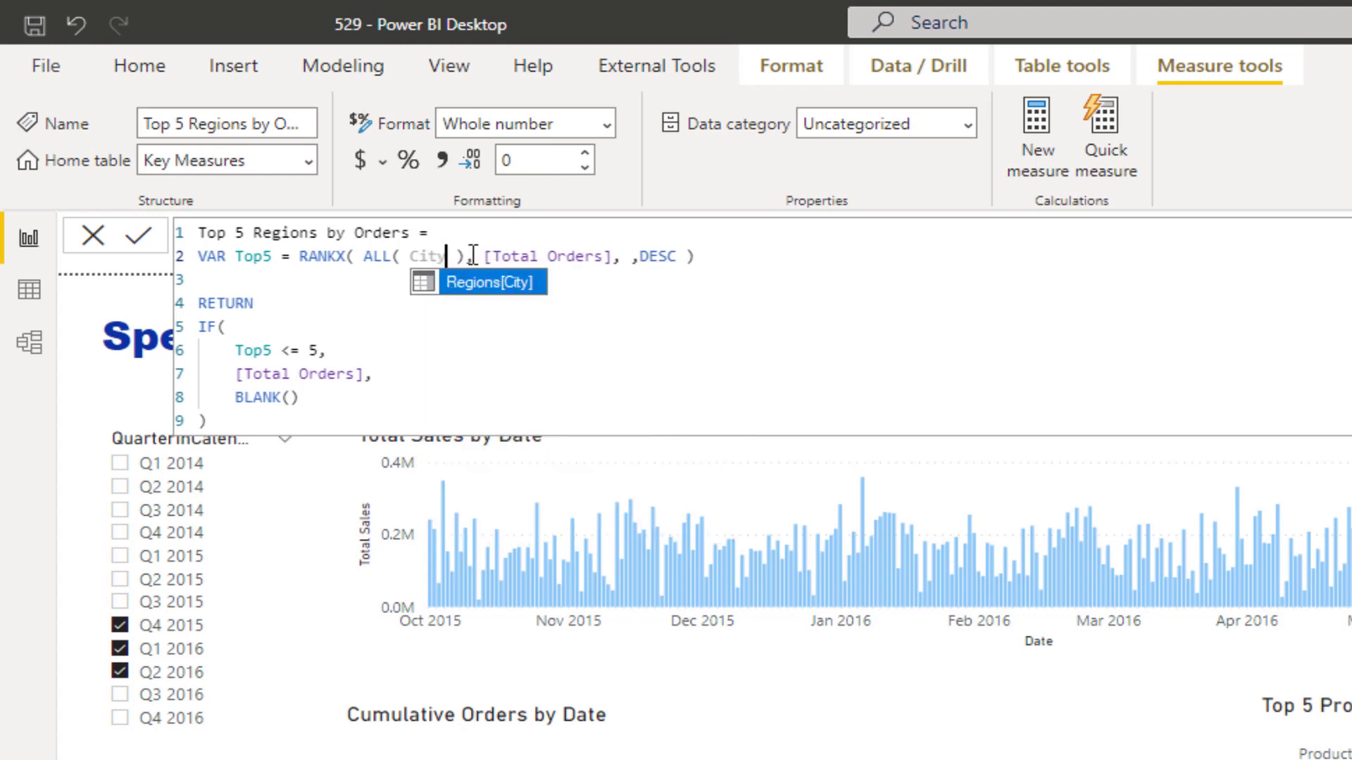
key("Tab")
key("Return")
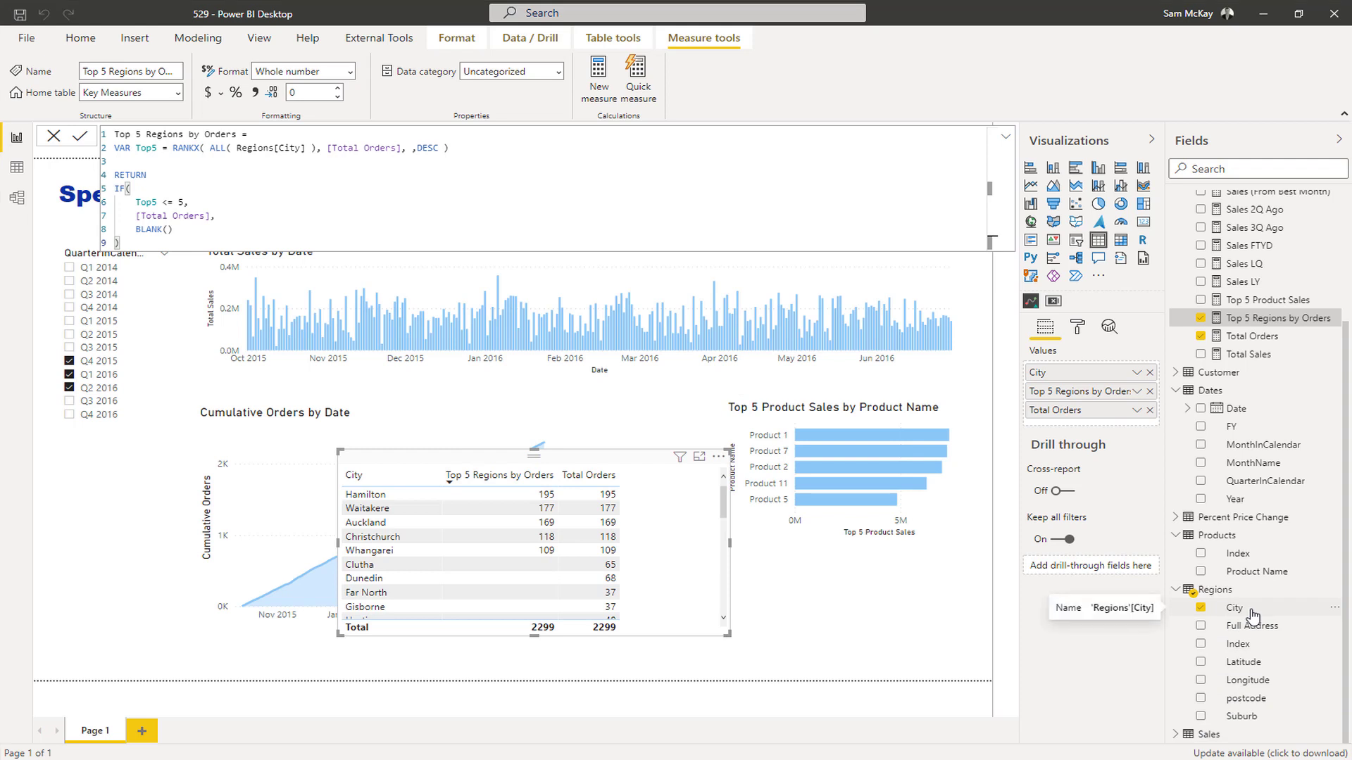
Remove Total Orders from the city table, narrow the visual, and convert it to a clustered bar chart.
left_click(1200, 338)
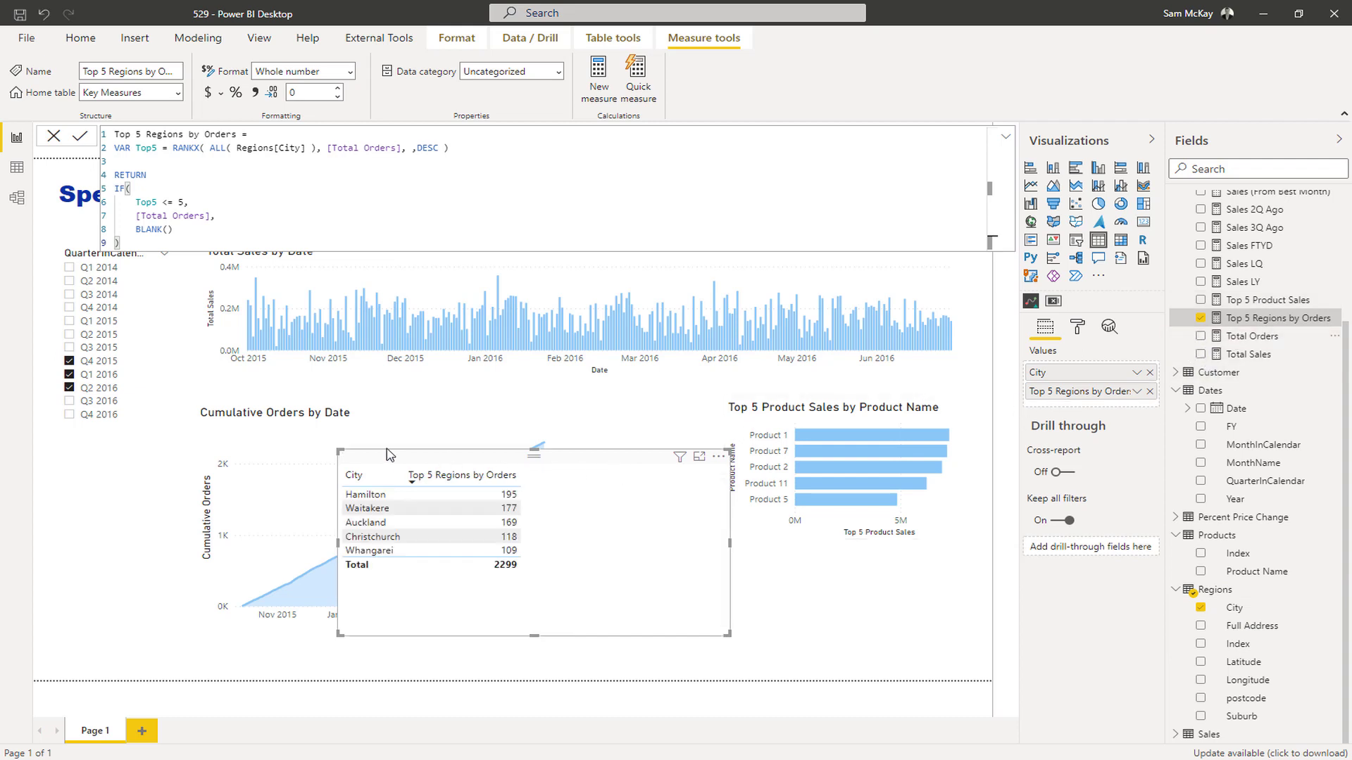
left_click_drag(336, 451, 473, 442)
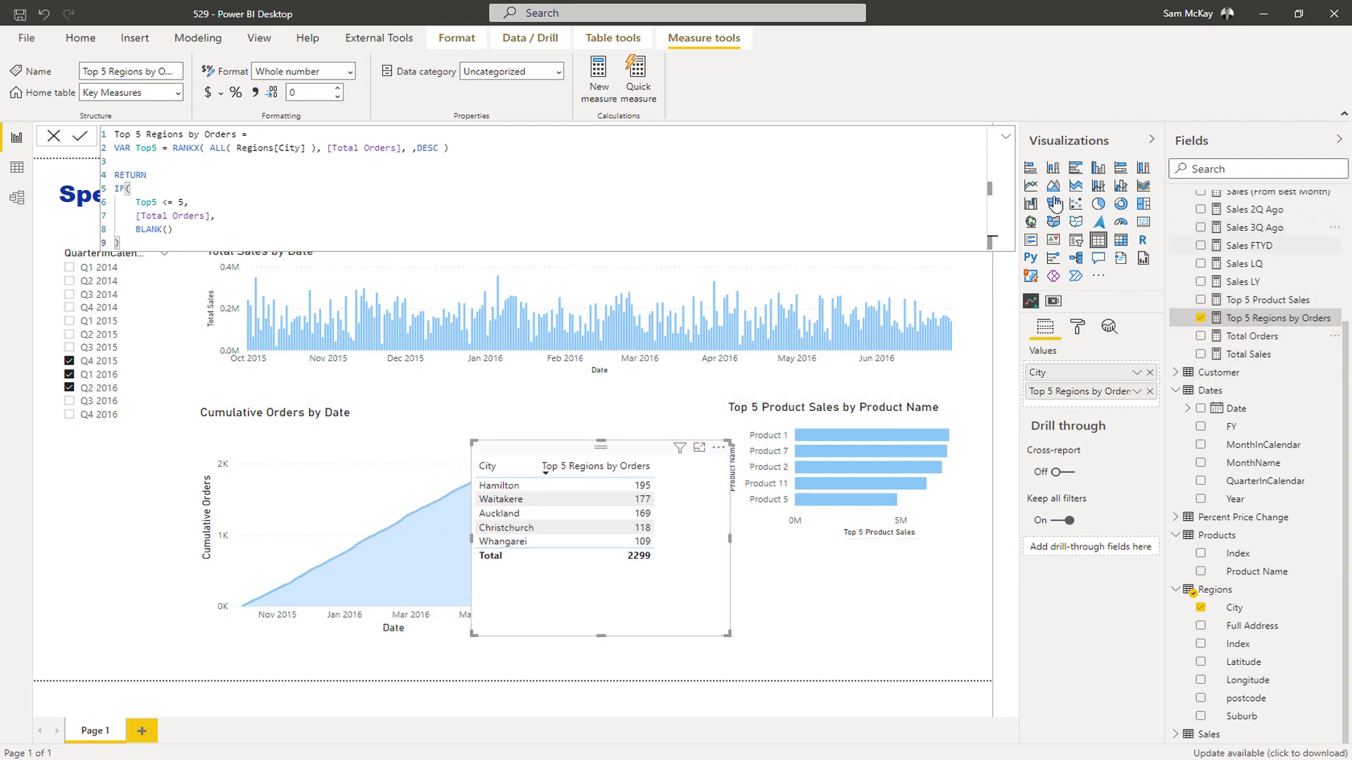
left_click(1075, 168)
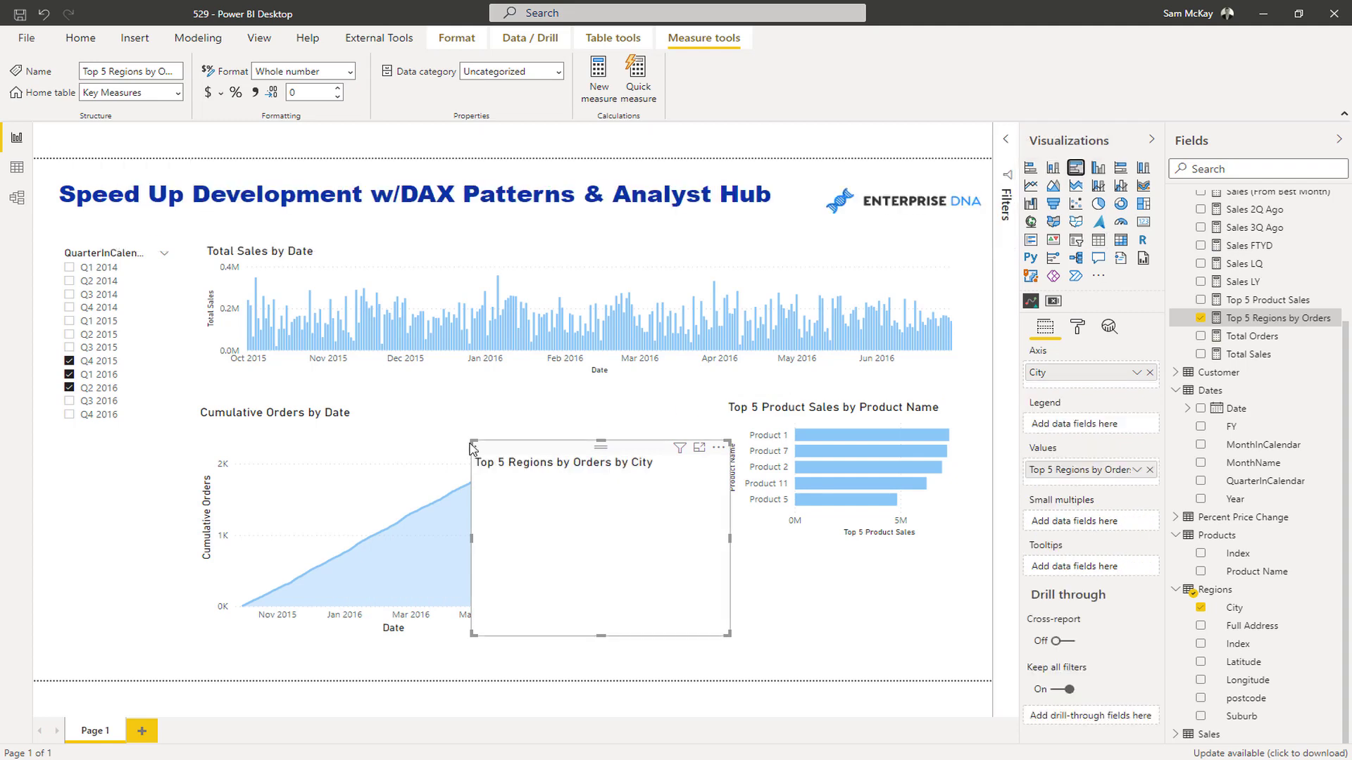
Fit the Top 5 Regions by Orders chart beneath the Top 5 Product Sales chart and delete the Cumulative Orders by Date chart.
left_click_drag(472, 441, 787, 581)
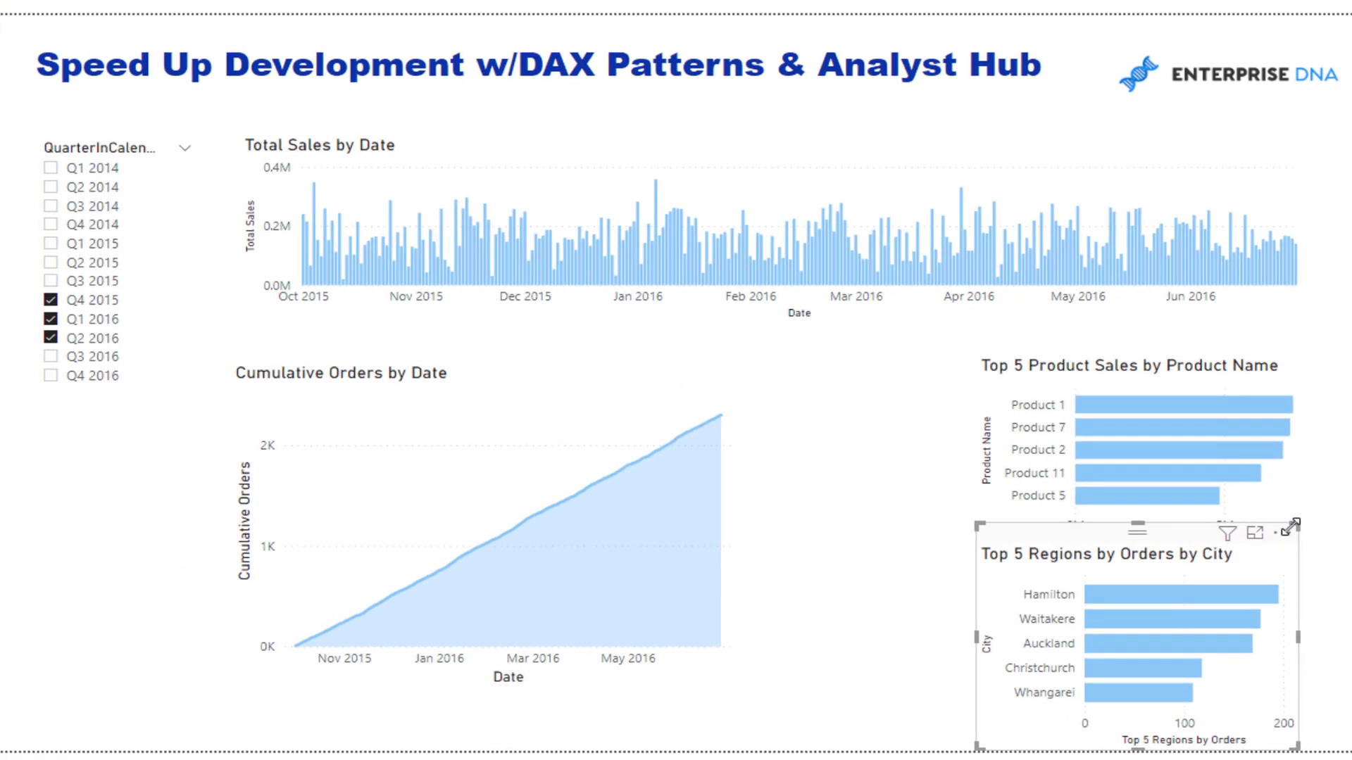
left_click_drag(952, 521, 962, 533)
left_click_drag(1311, 543, 1325, 543)
left_click(554, 379)
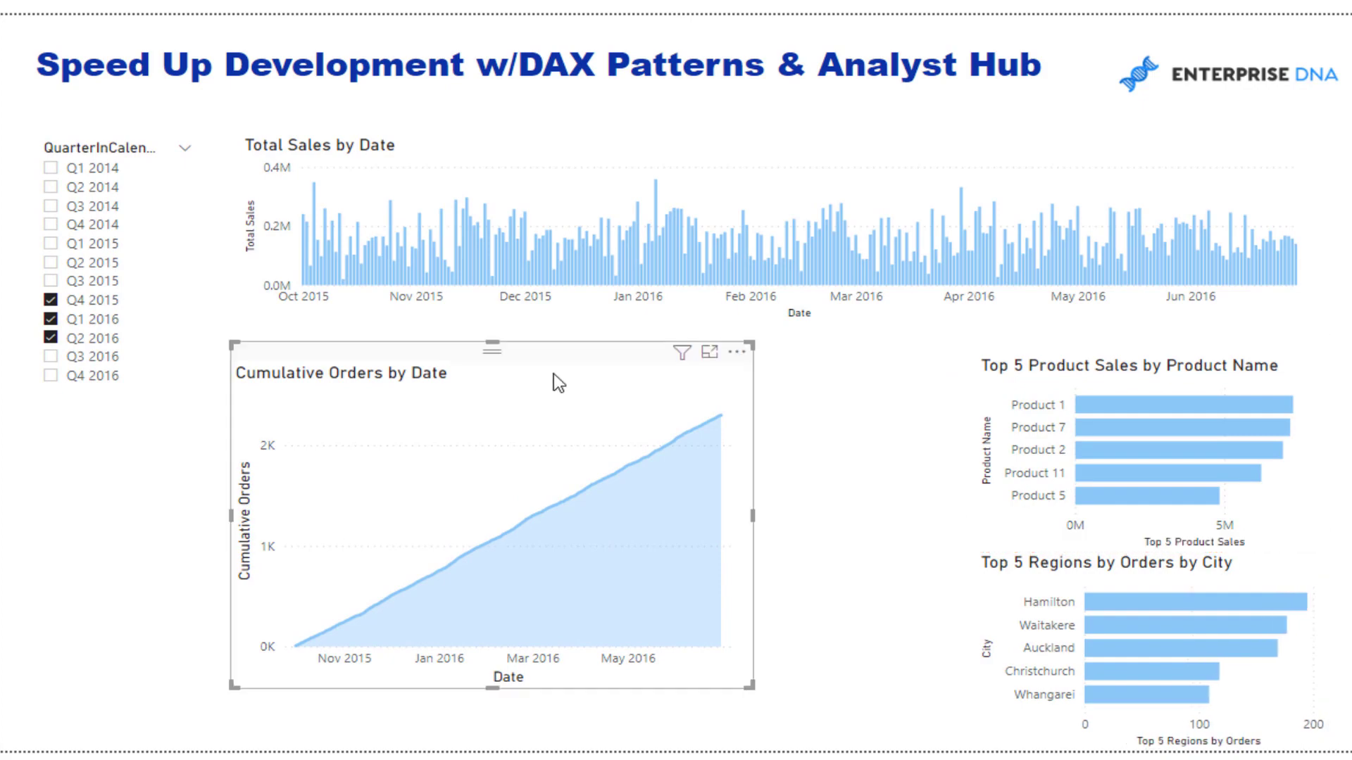
key("Delete")
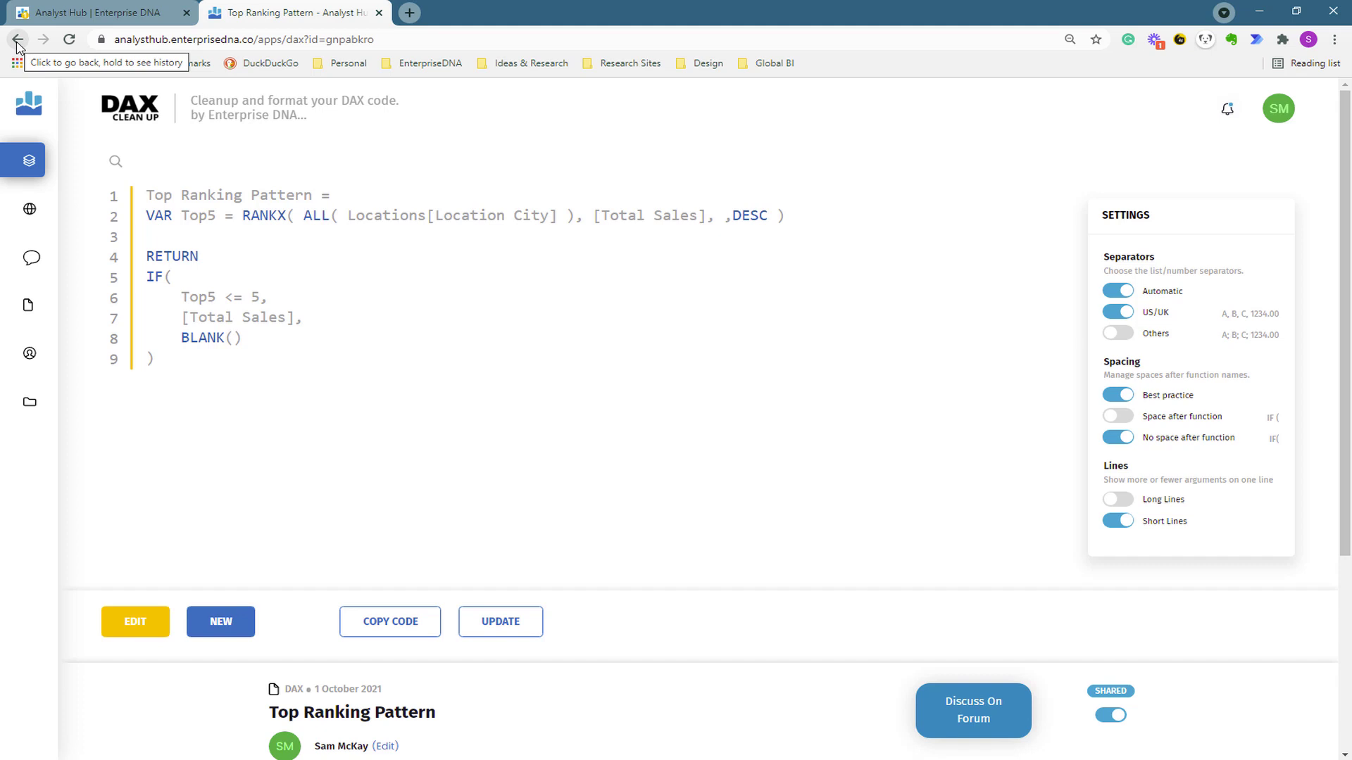
Open the Percent of Total Pattern from the personal documents in Analyst Hub and copy its code.
left_click(17, 42)
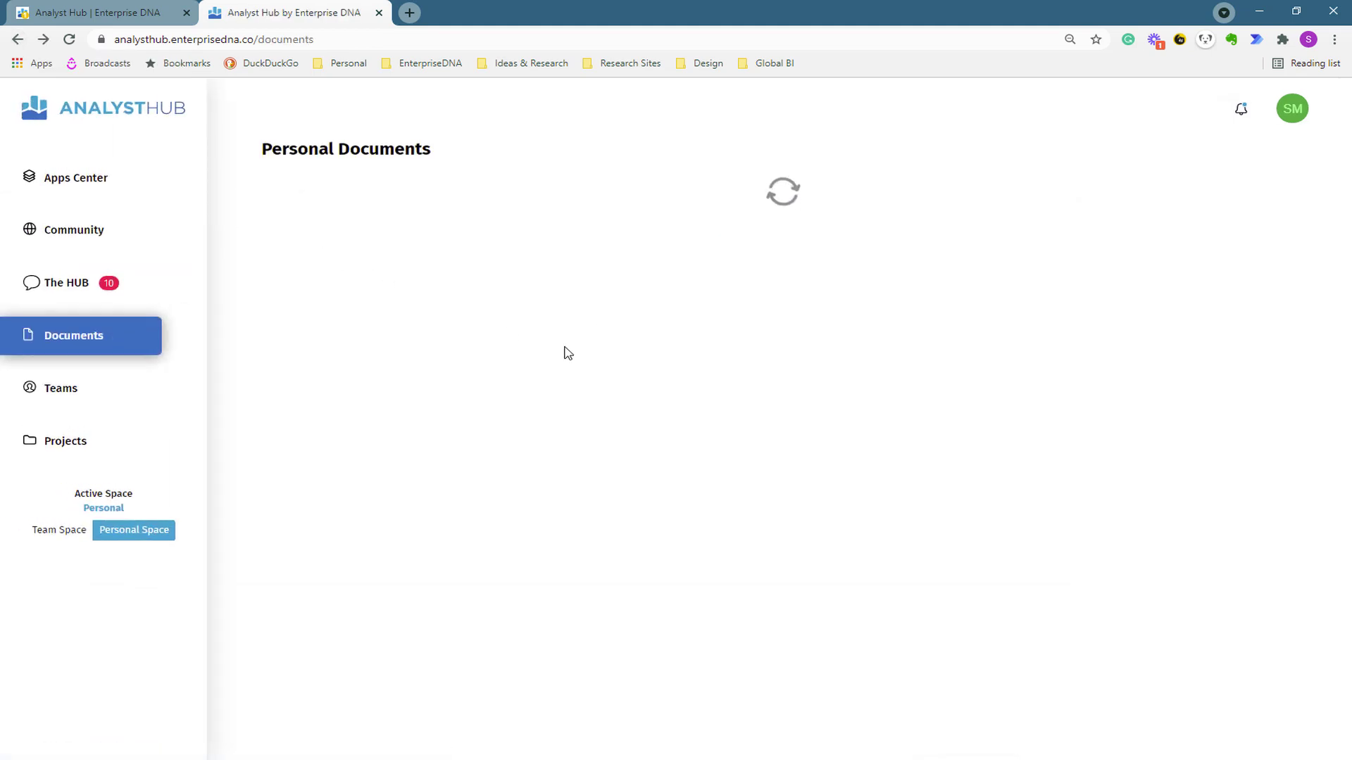
mouse_move(570, 352)
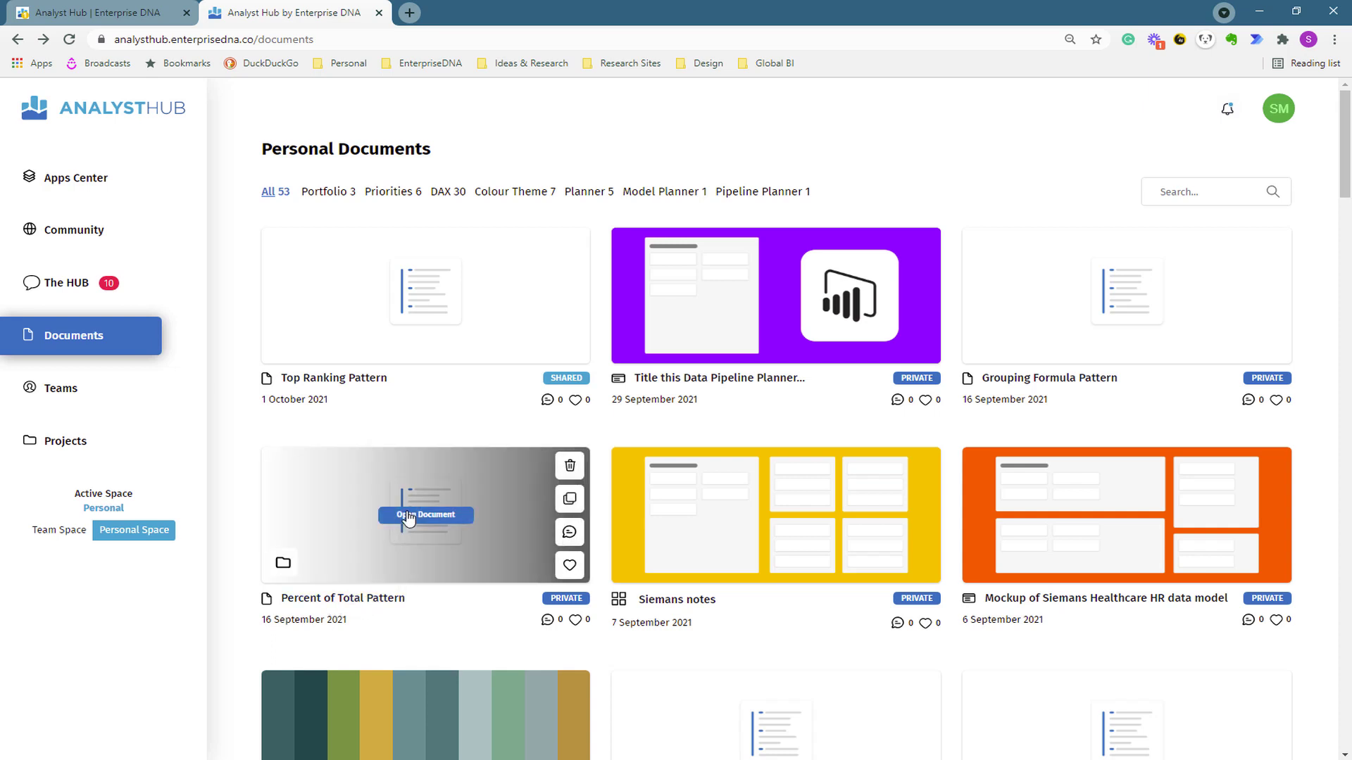
left_click(425, 515)
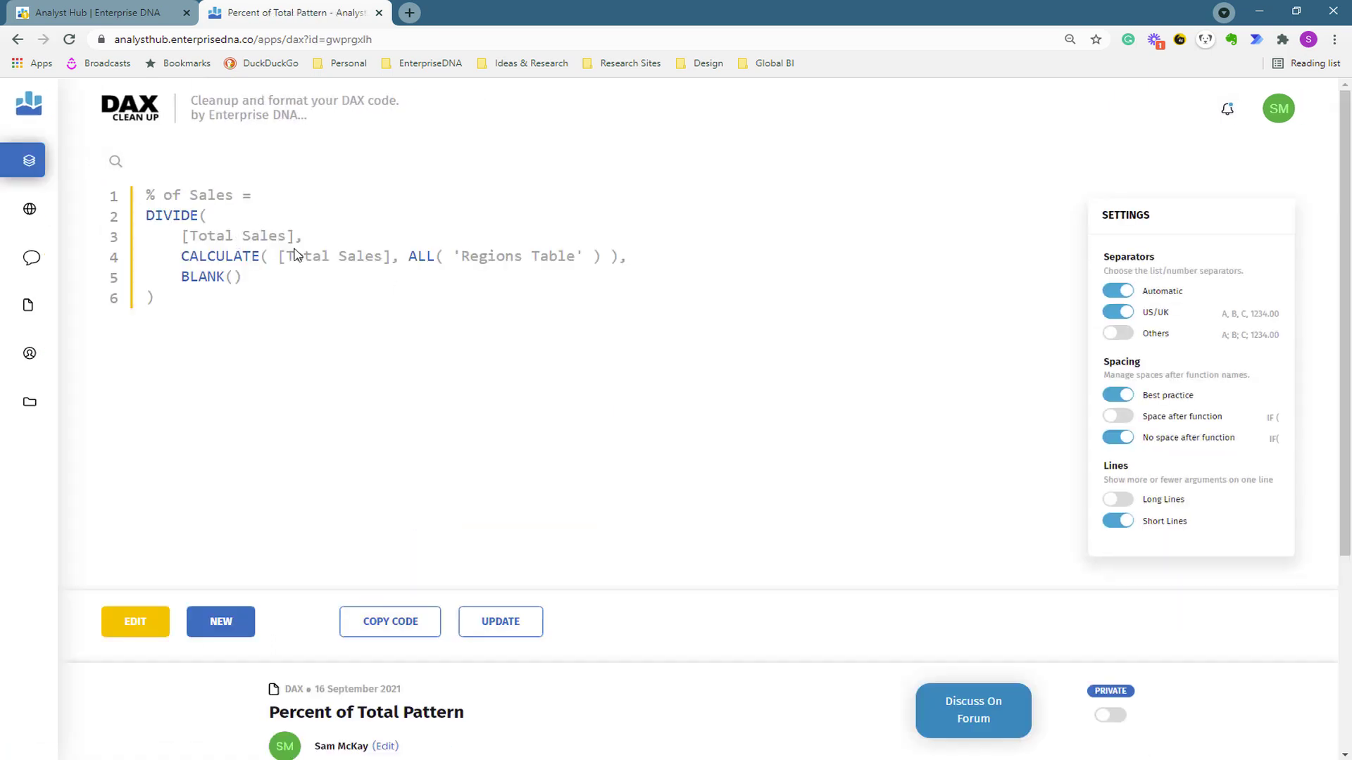
left_click(417, 638)
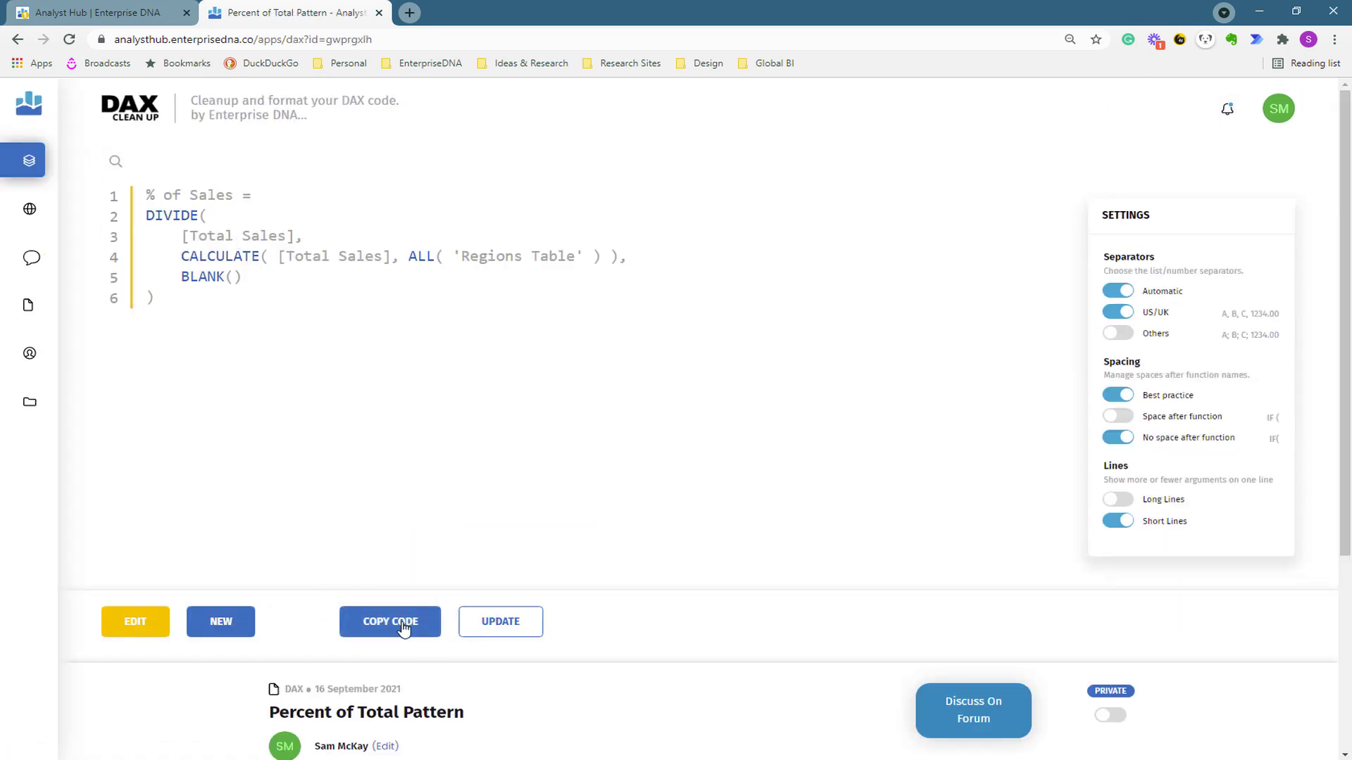
Switch back to Power BI, paste the copied pattern into a new measure, and name it % of City Sales.
key("alt+Tab")
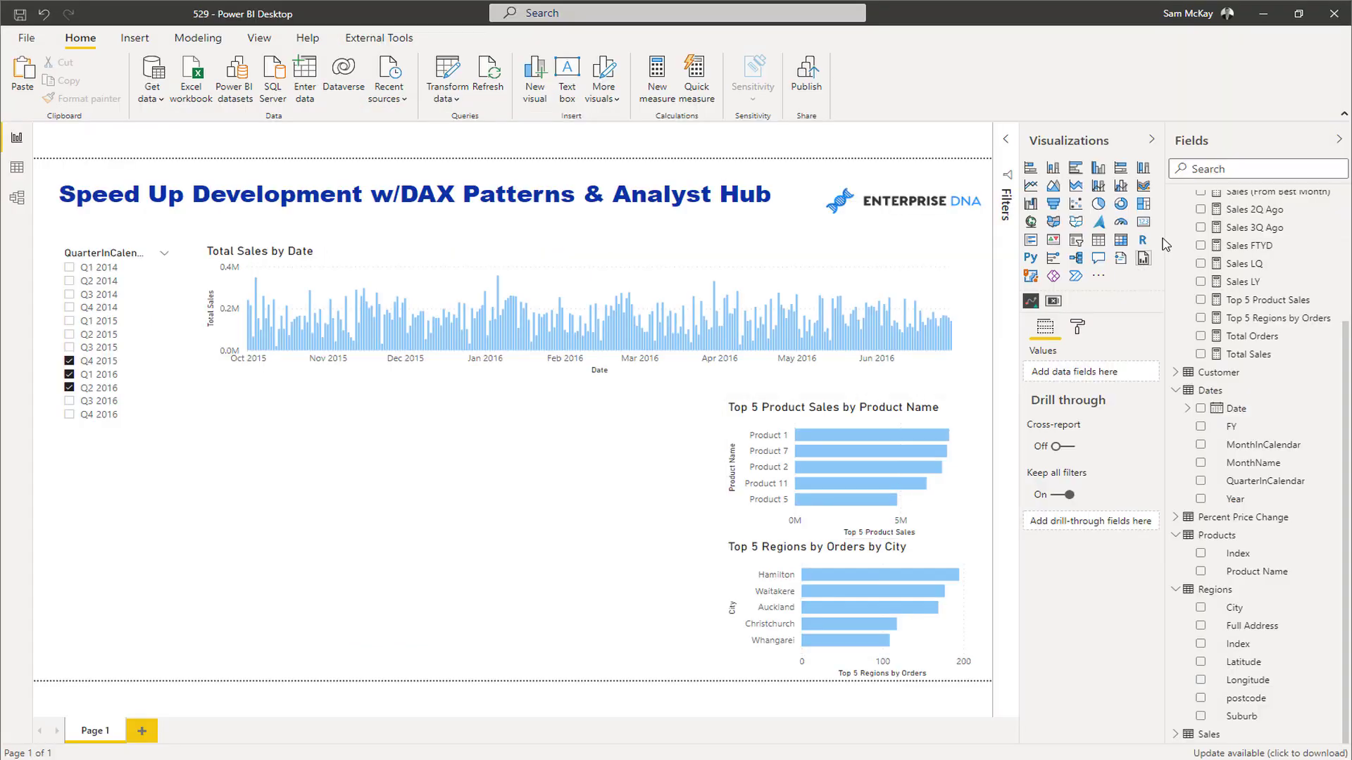
left_click(1239, 301)
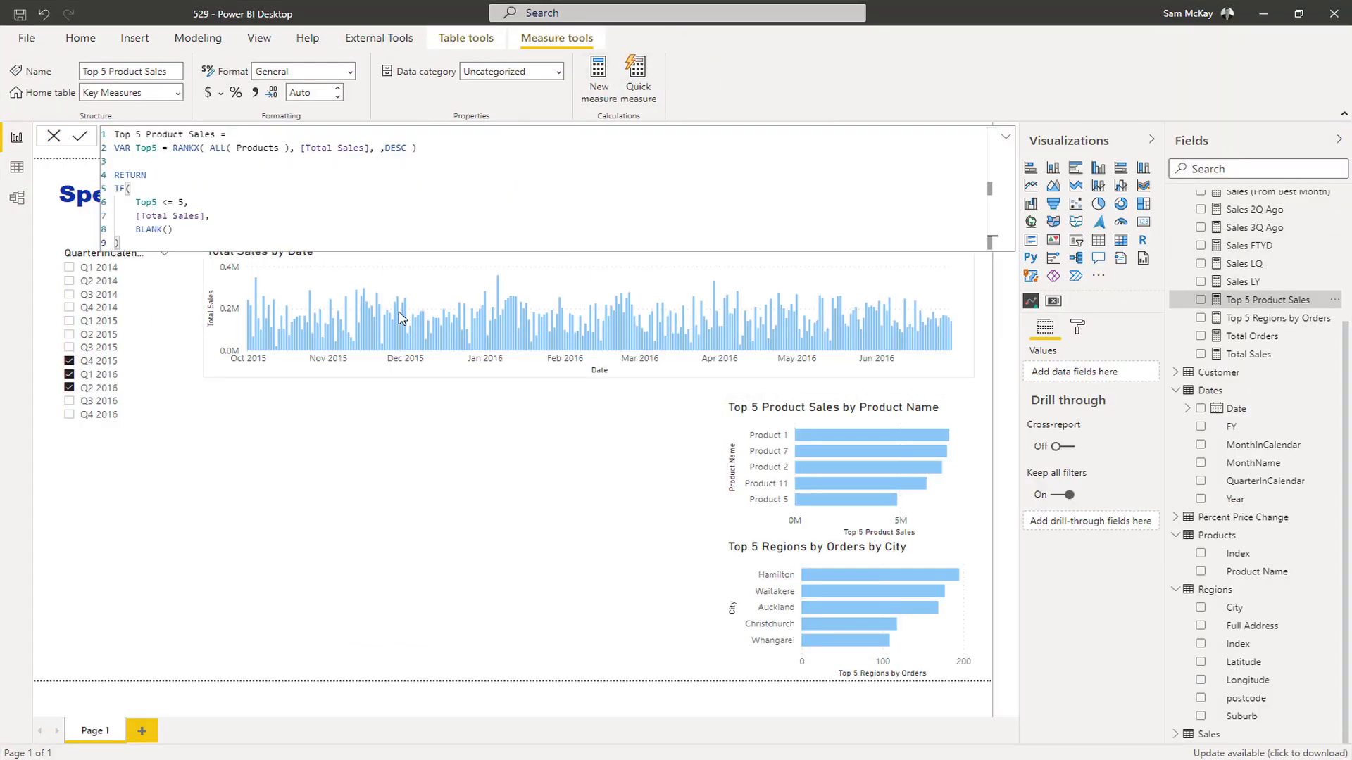
key("Return")
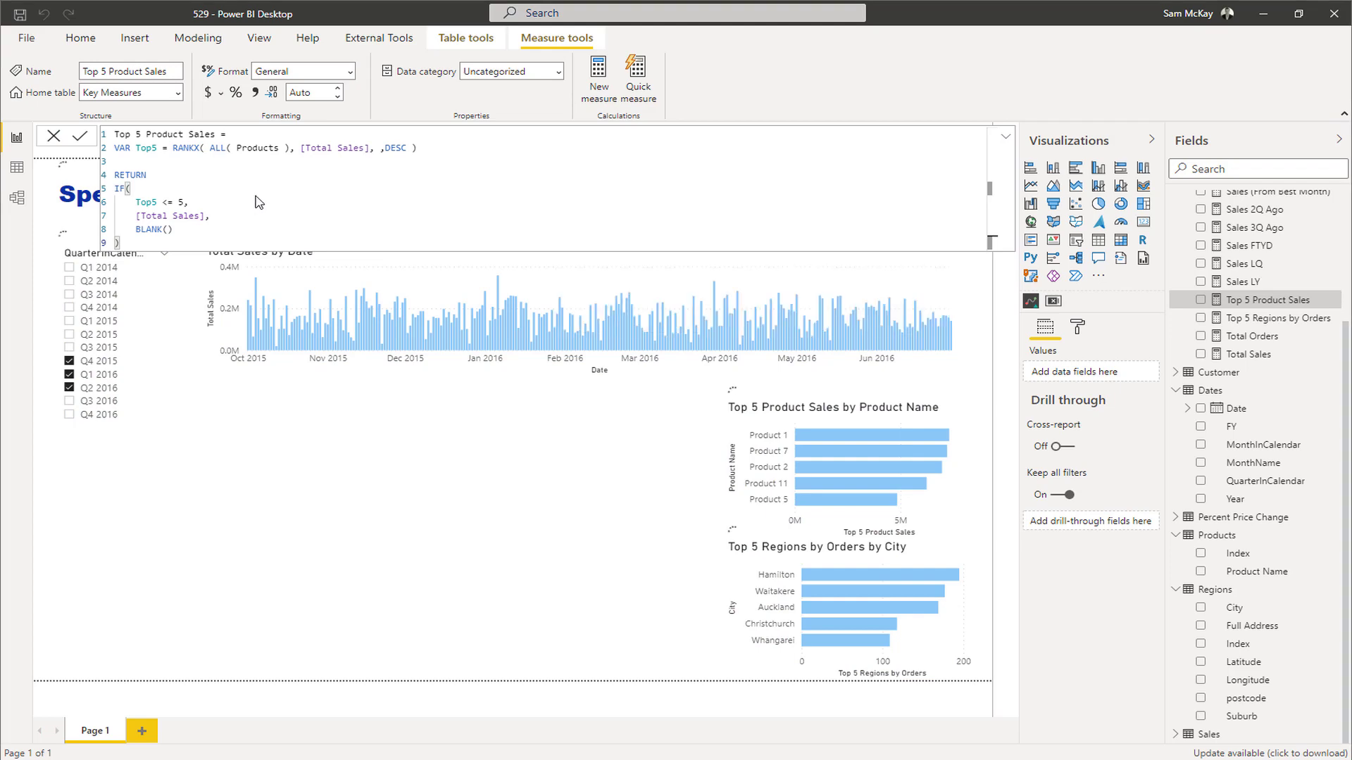
key("ctrl+v")
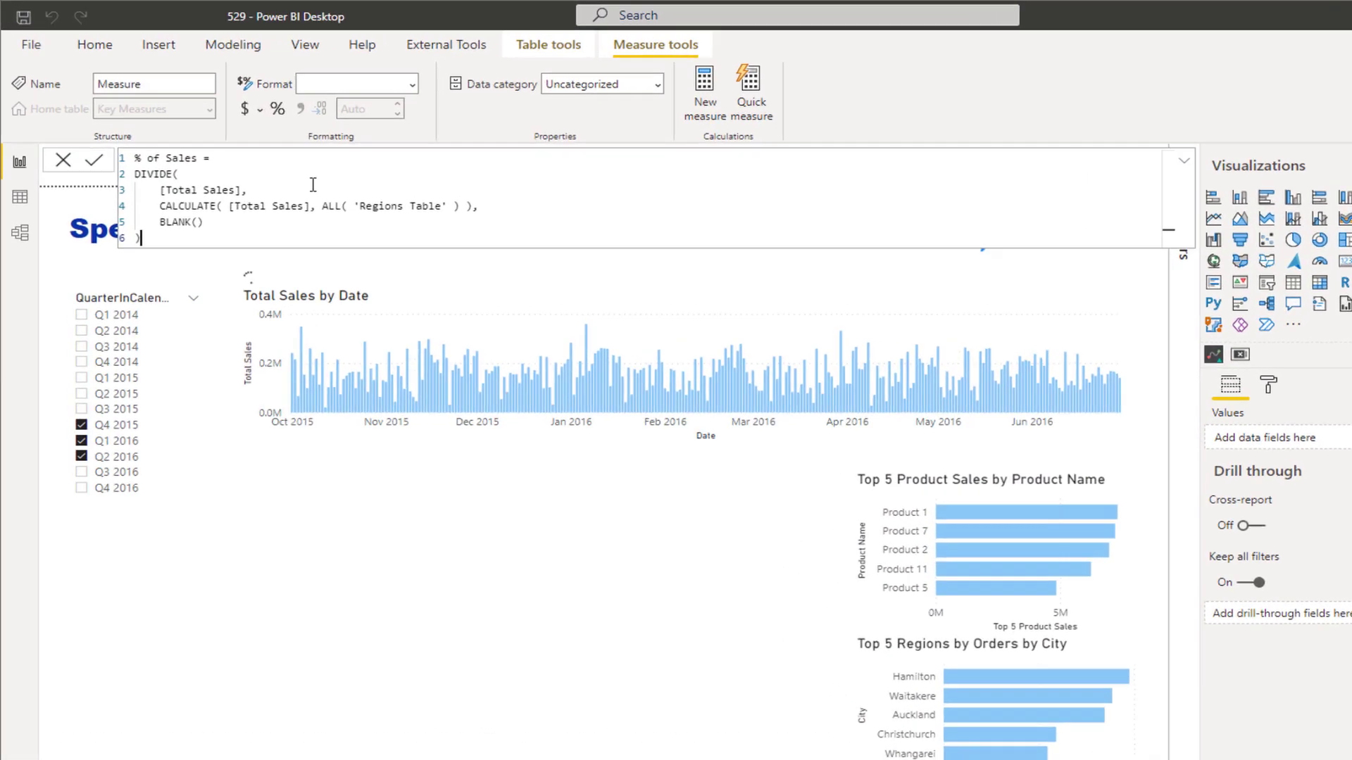
left_click(158, 135)
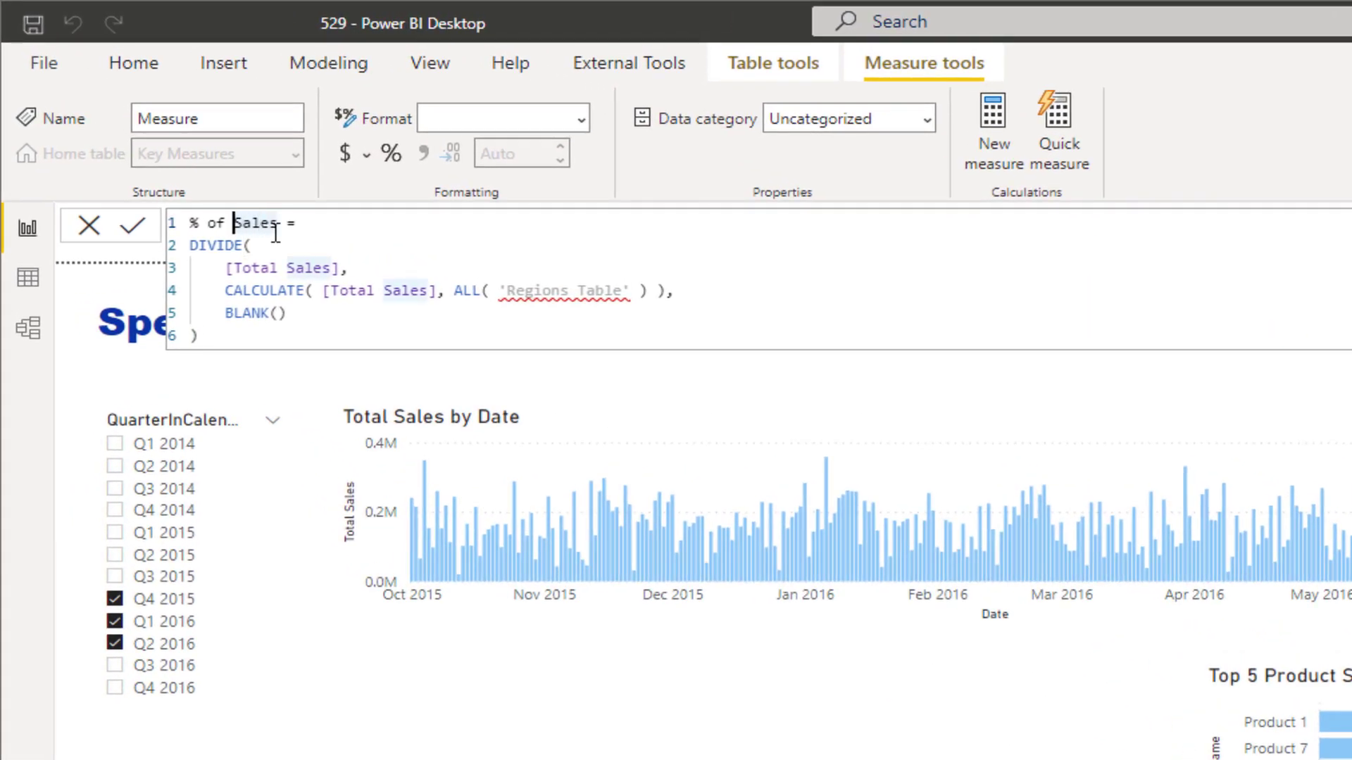
type("City")
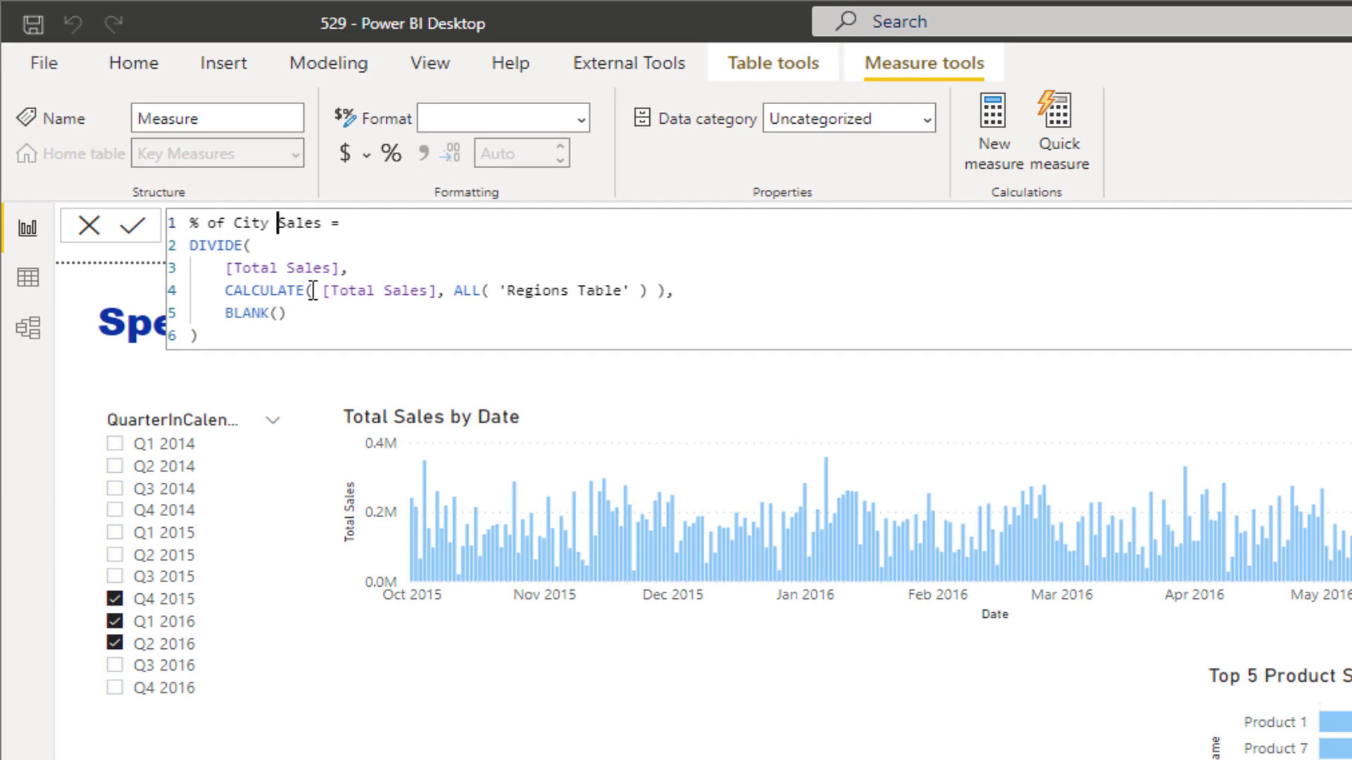
Replace the 'Regions Table' argument of ALL with Regions[City] in the % of City Sales measure and commit the formula.
left_click(497, 287)
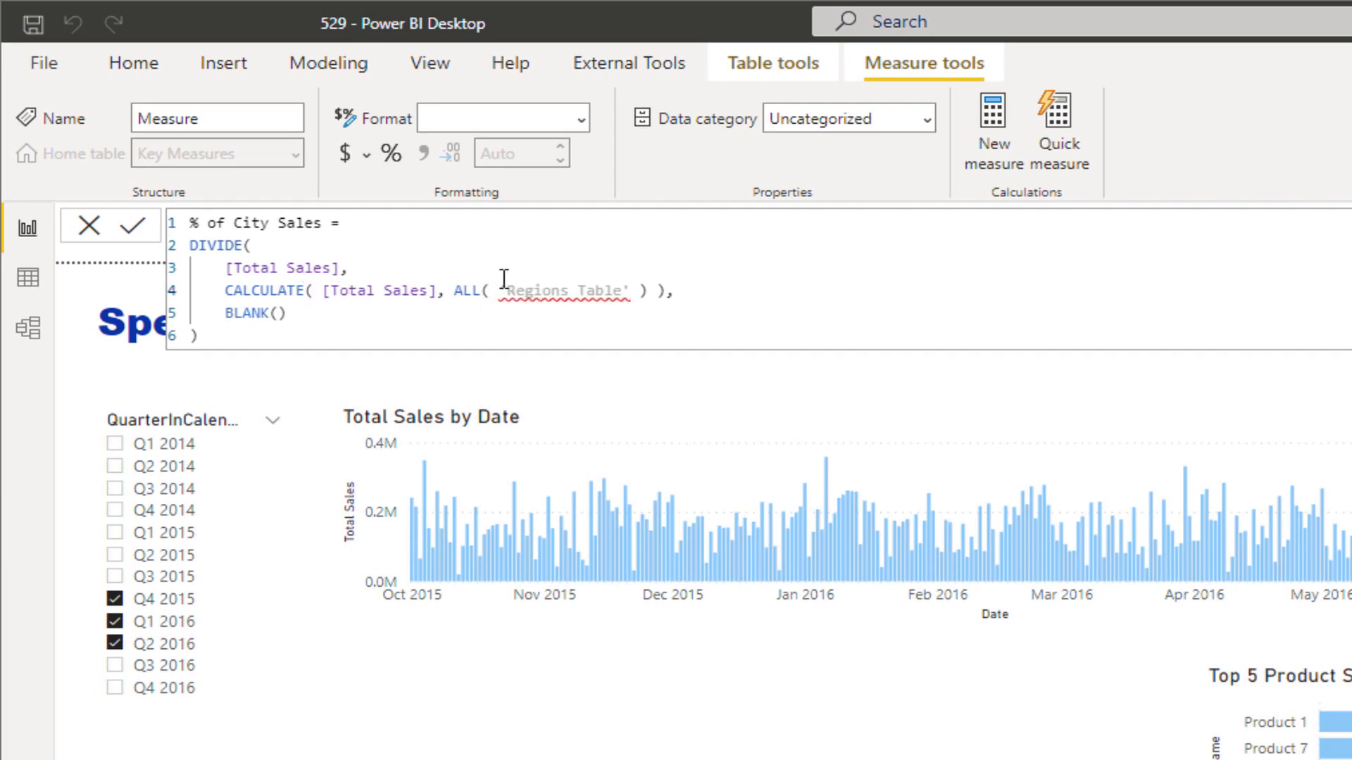
key("ctrl+shift+Right")
key("ctrl+shift+Right")
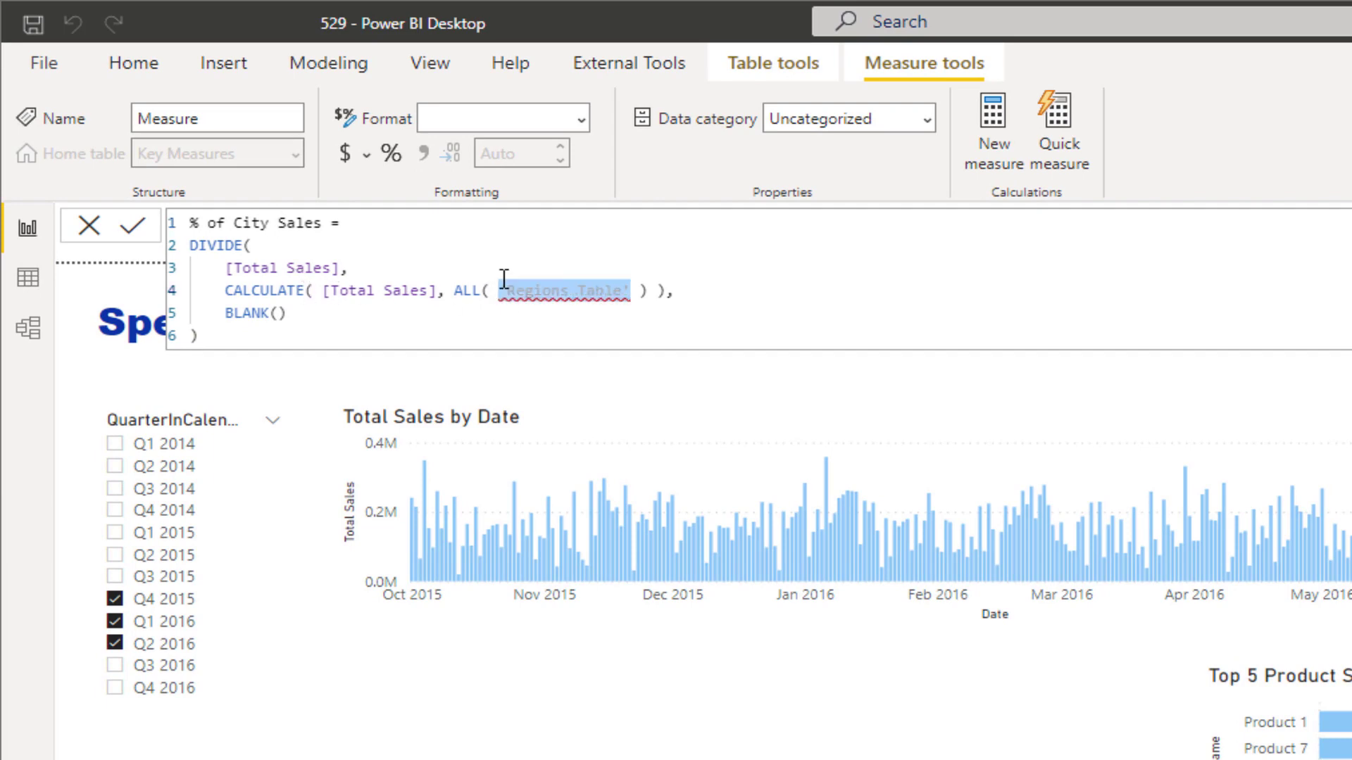
type("Regions[City]")
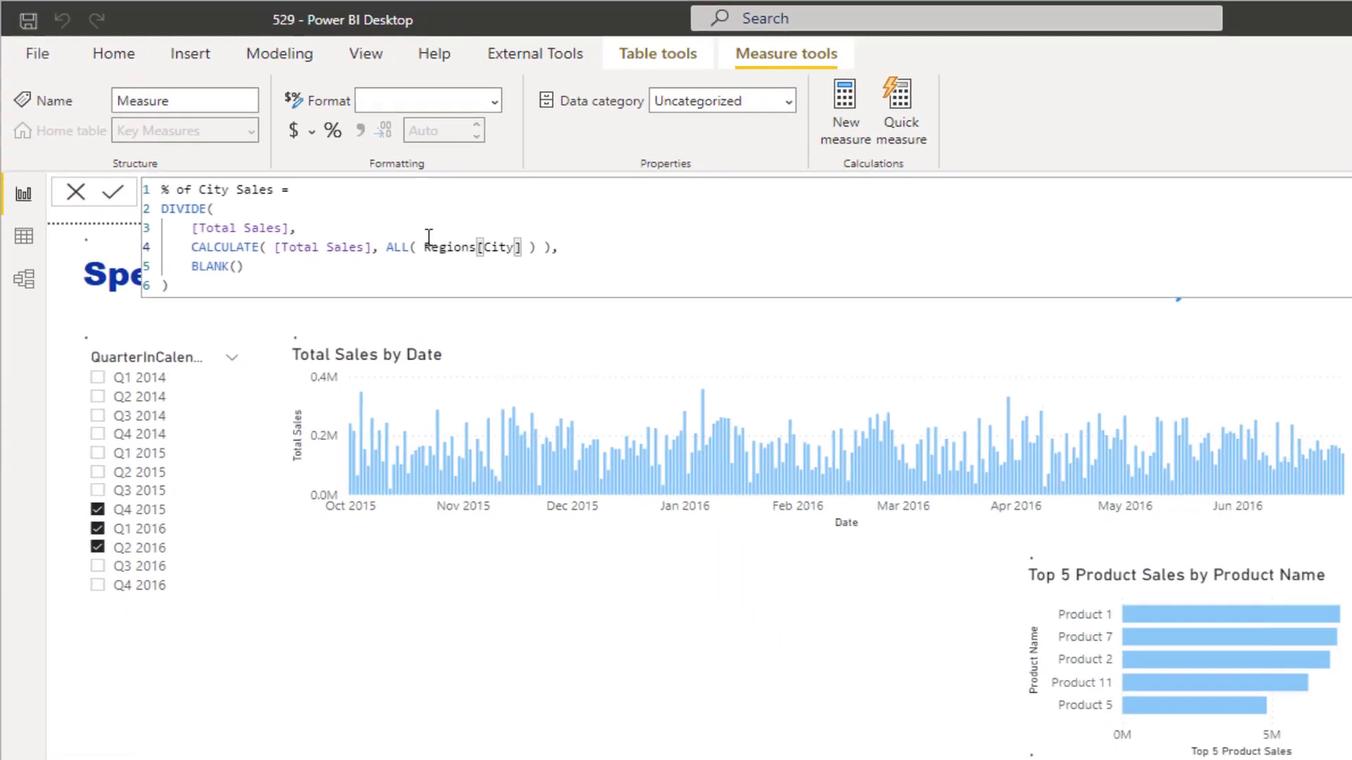
key("Return")
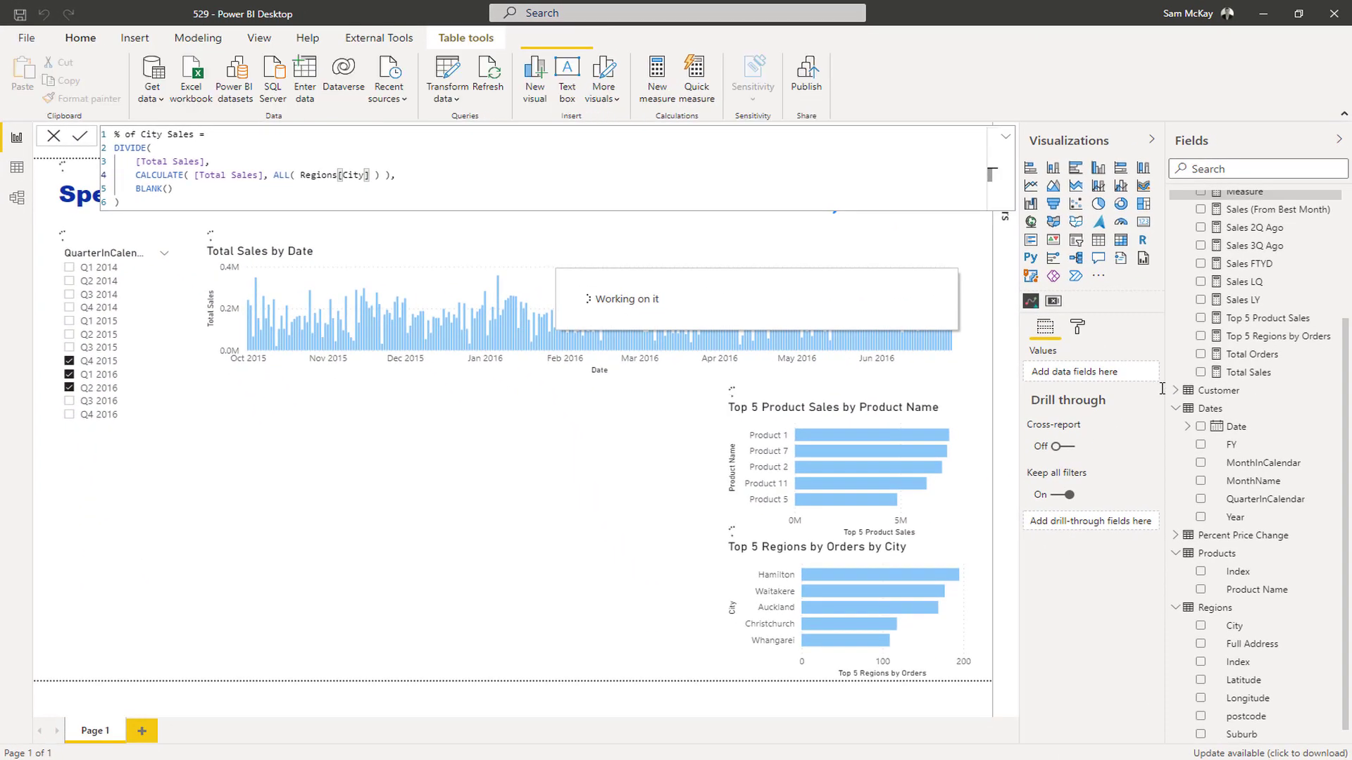
Add City to the canvas as a new visual, shrink it, convert it to a table, and add % of City Sales.
left_click_drag(1234, 627, 478, 454)
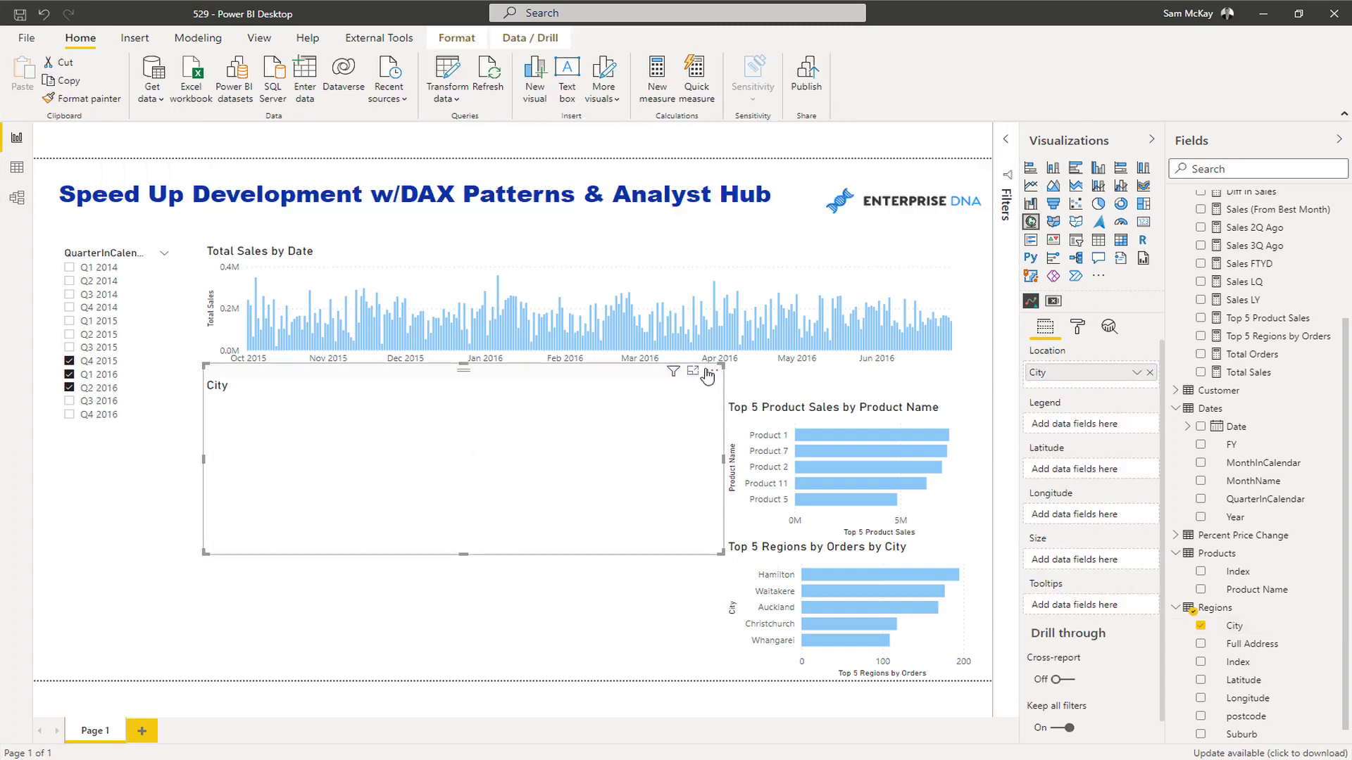
left_click_drag(719, 364, 625, 414)
scroll(1267, 240, "up", 3)
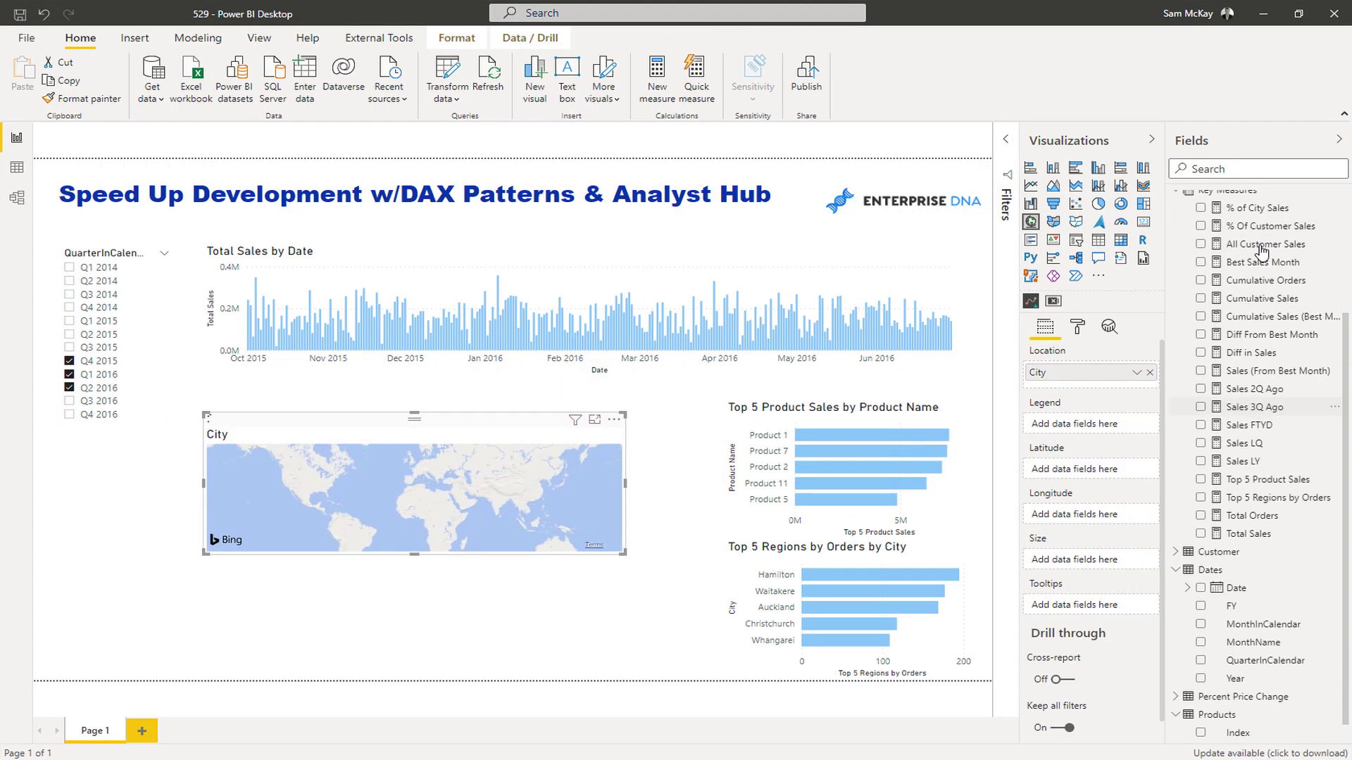
left_click(1097, 239)
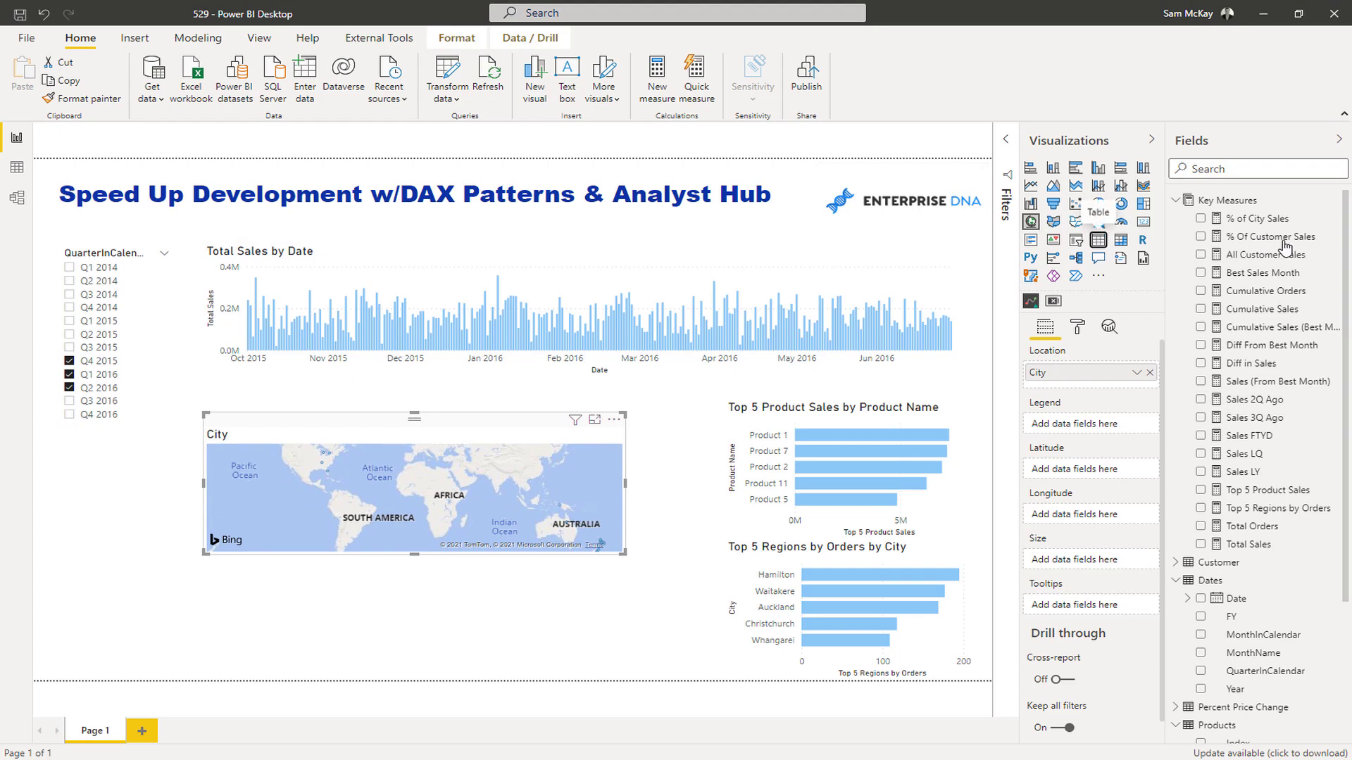
left_click_drag(1260, 224, 520, 502)
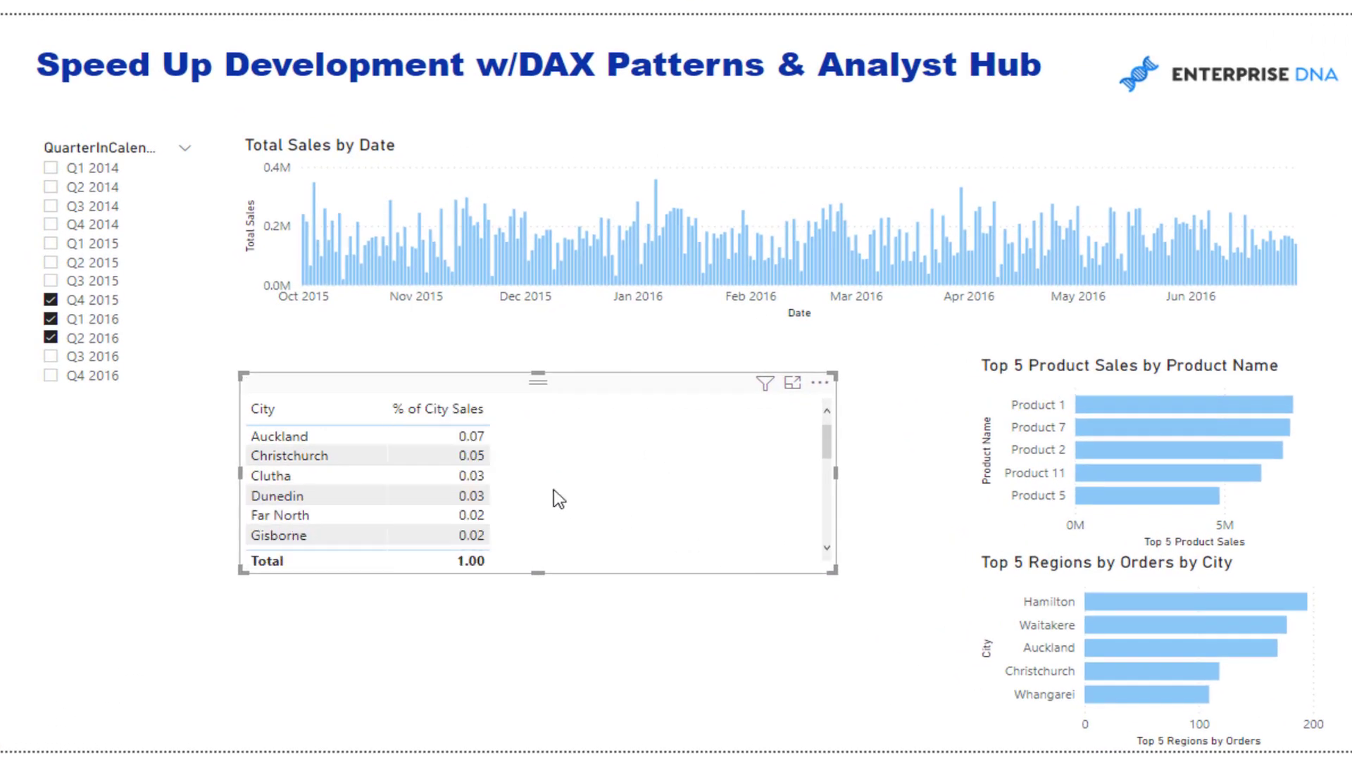
scroll(519, 507, "down", 10)
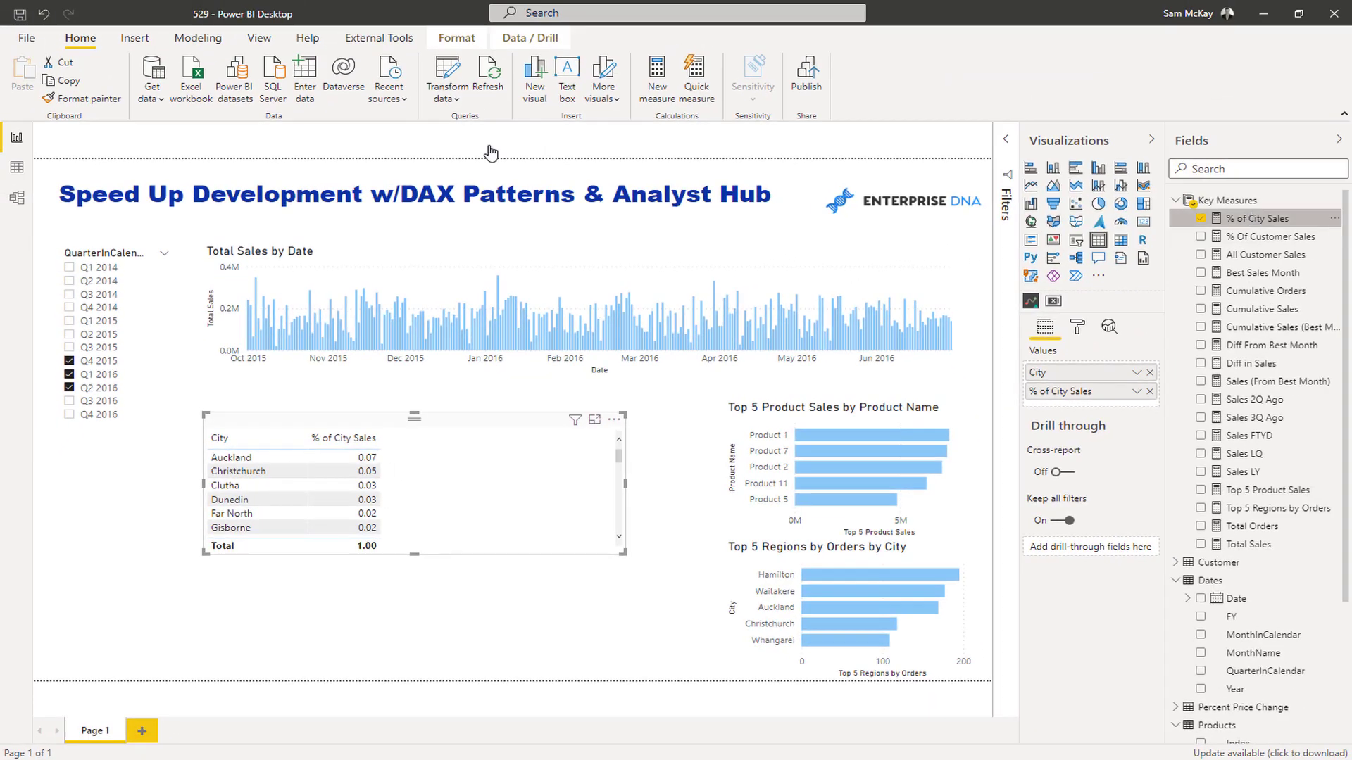
Format the % of City Sales measure as a percentage.
left_click(1257, 218)
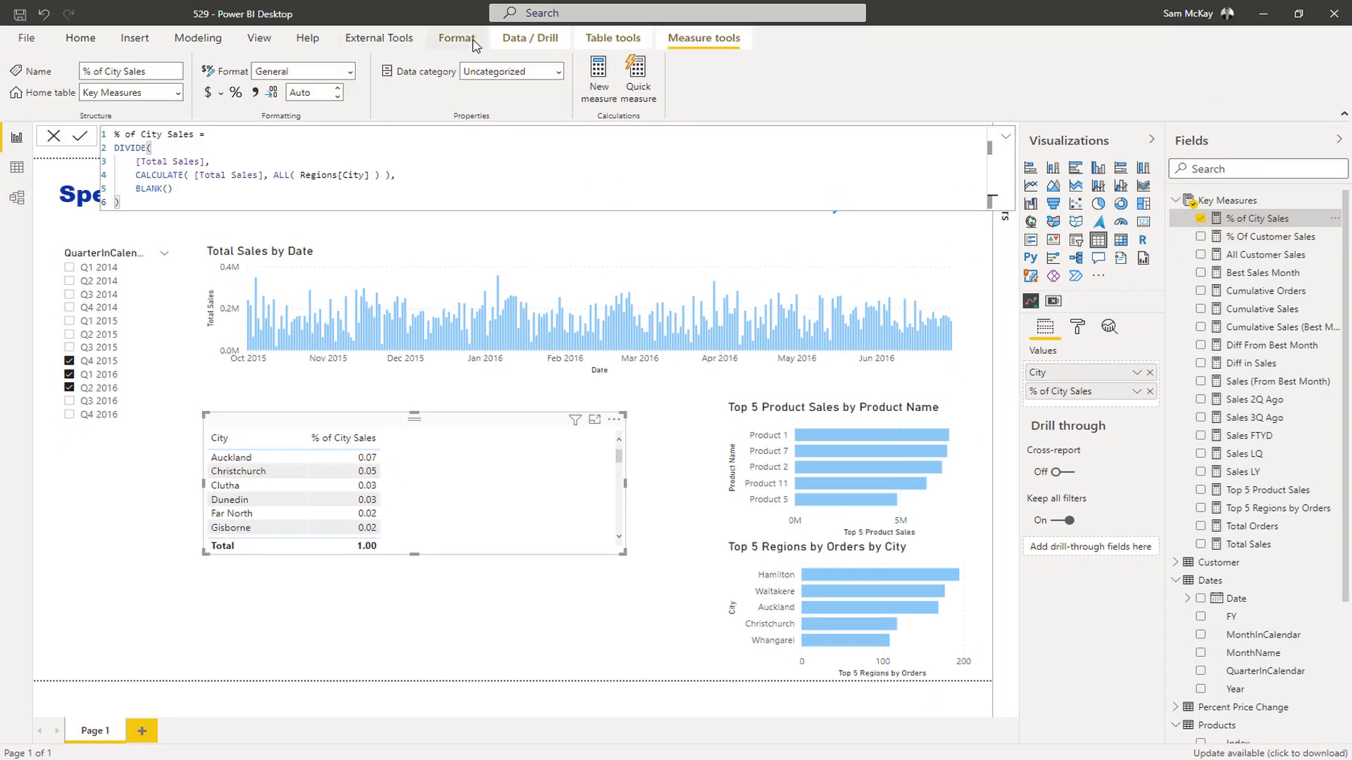
left_click(457, 38)
left_click(704, 38)
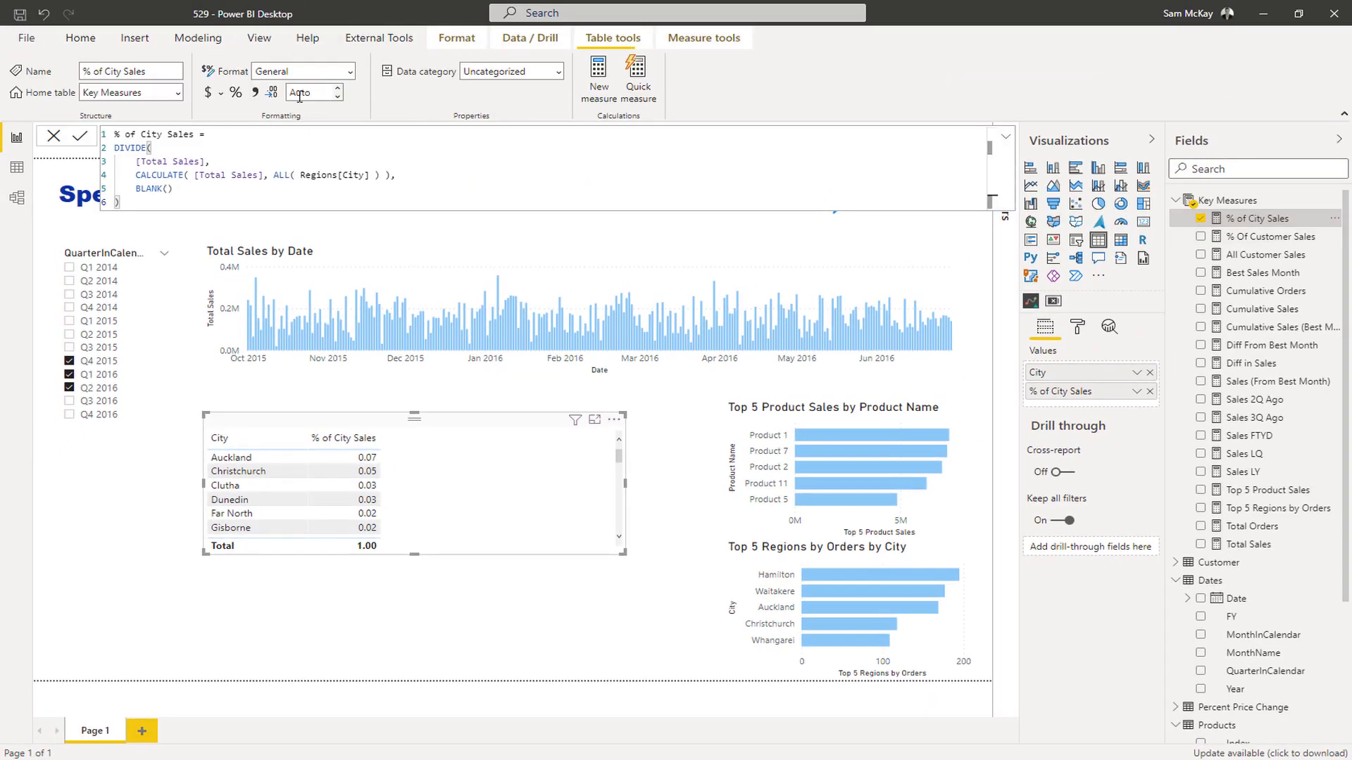
left_click(237, 95)
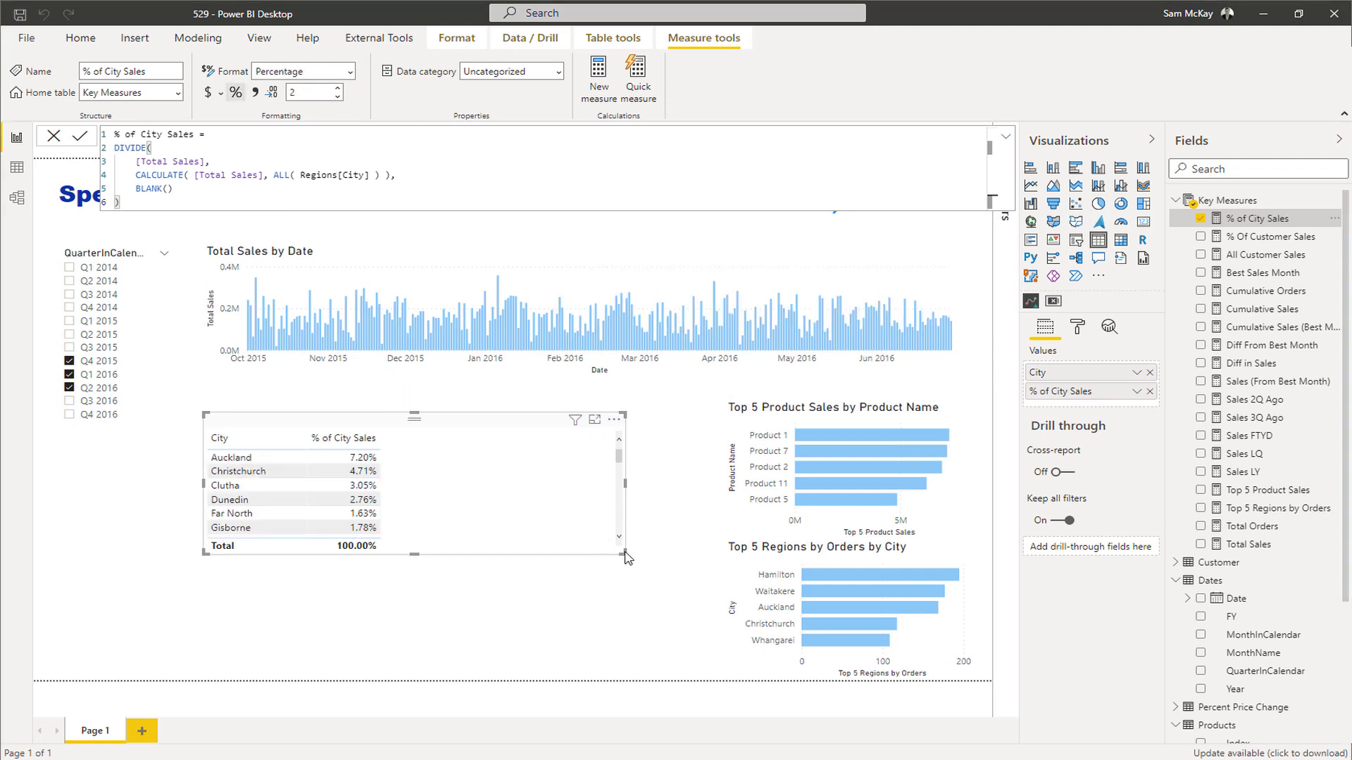
Convert the city sales table to a stacked bar chart and make it narrow and tall beneath the Total Sales by Date chart.
left_click_drag(625, 555, 468, 661)
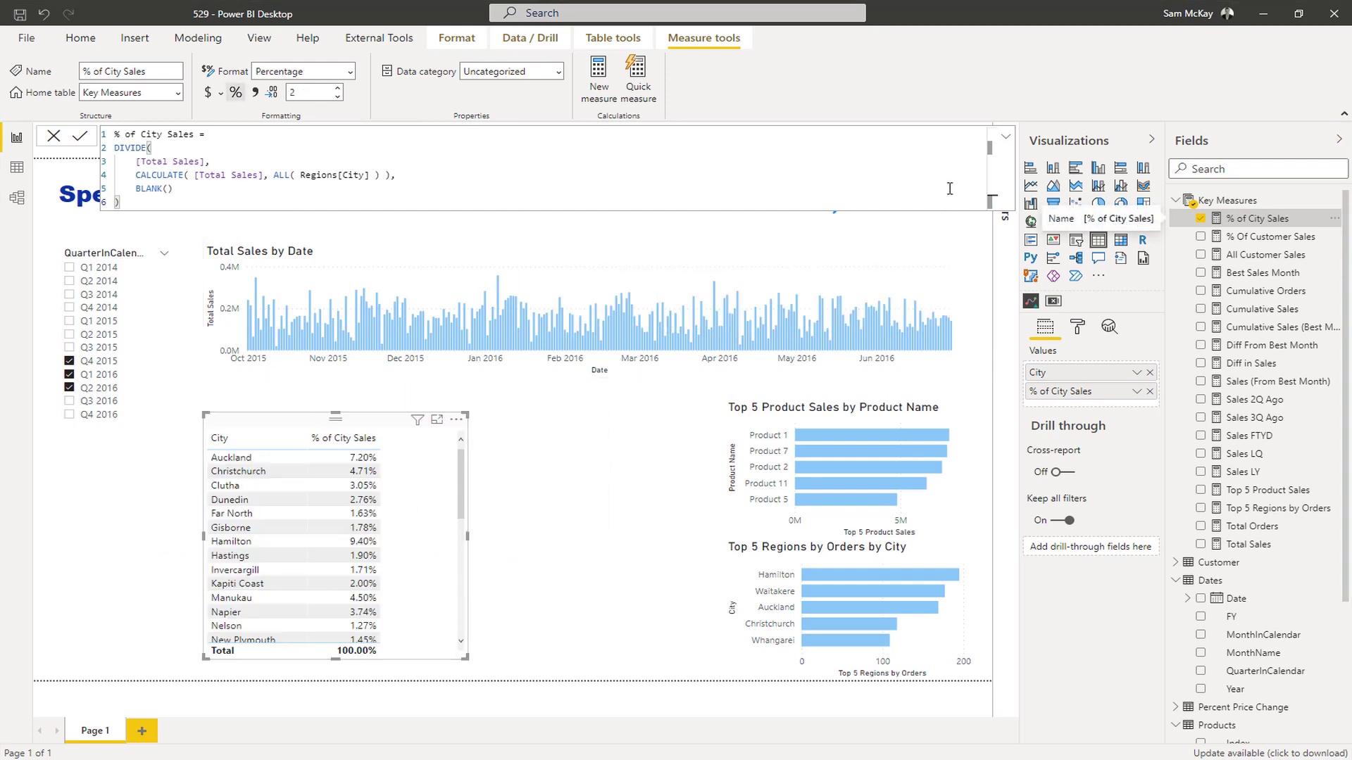
left_click(1031, 168)
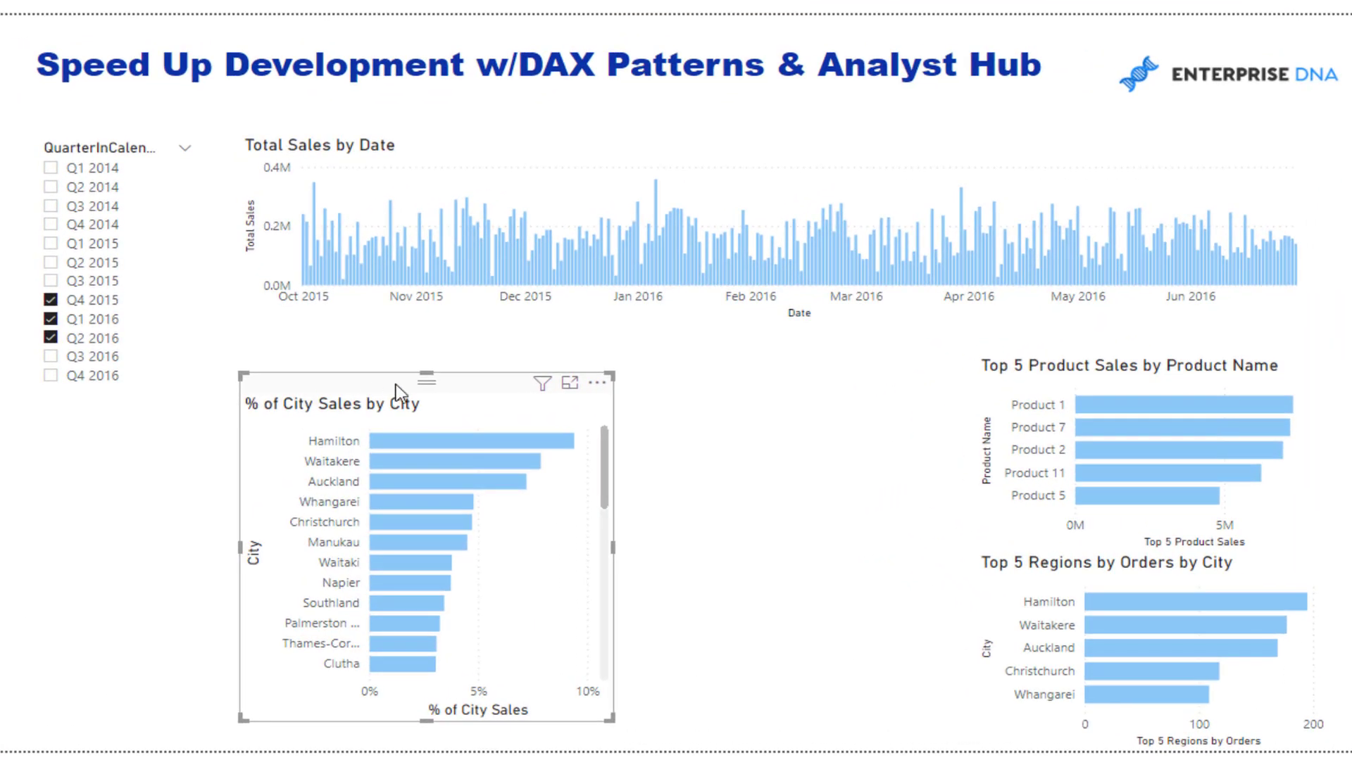
left_click_drag(418, 382, 418, 343)
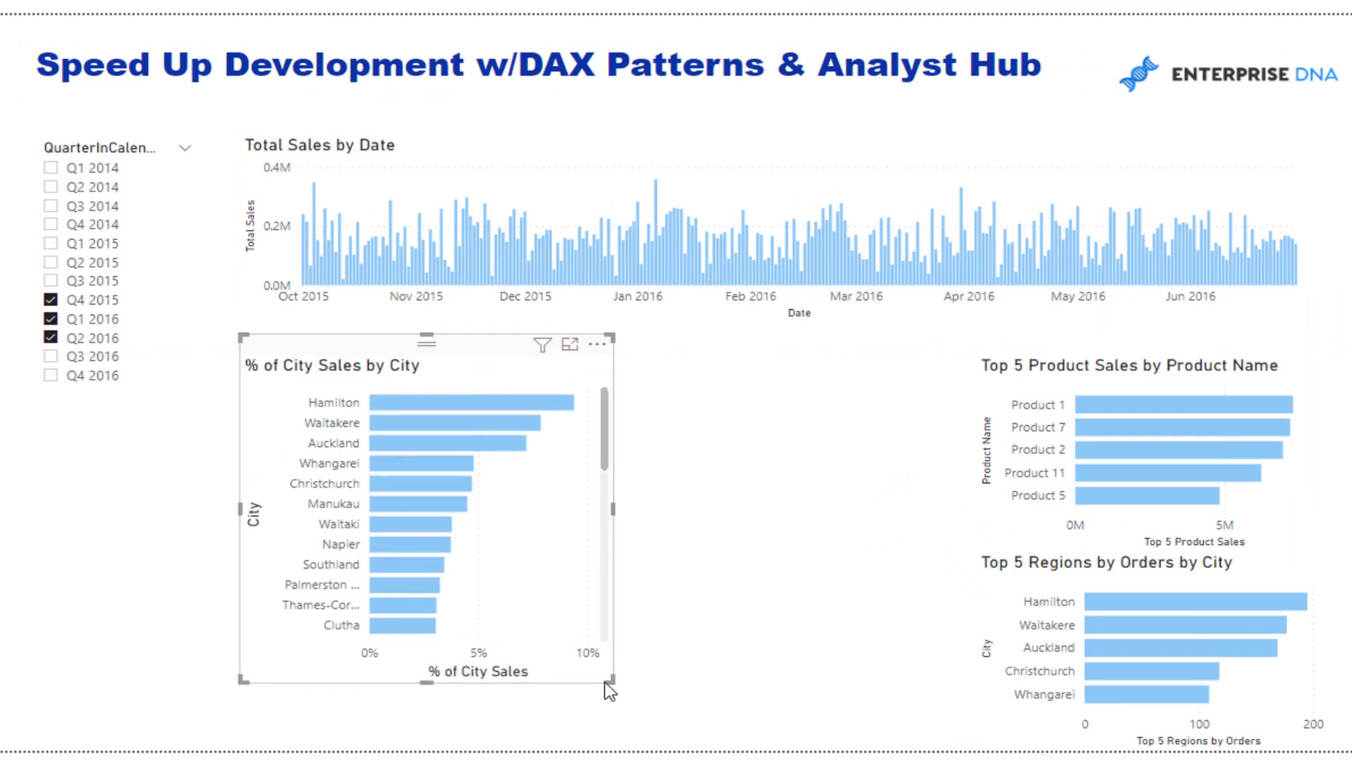
left_click_drag(612, 680, 564, 725)
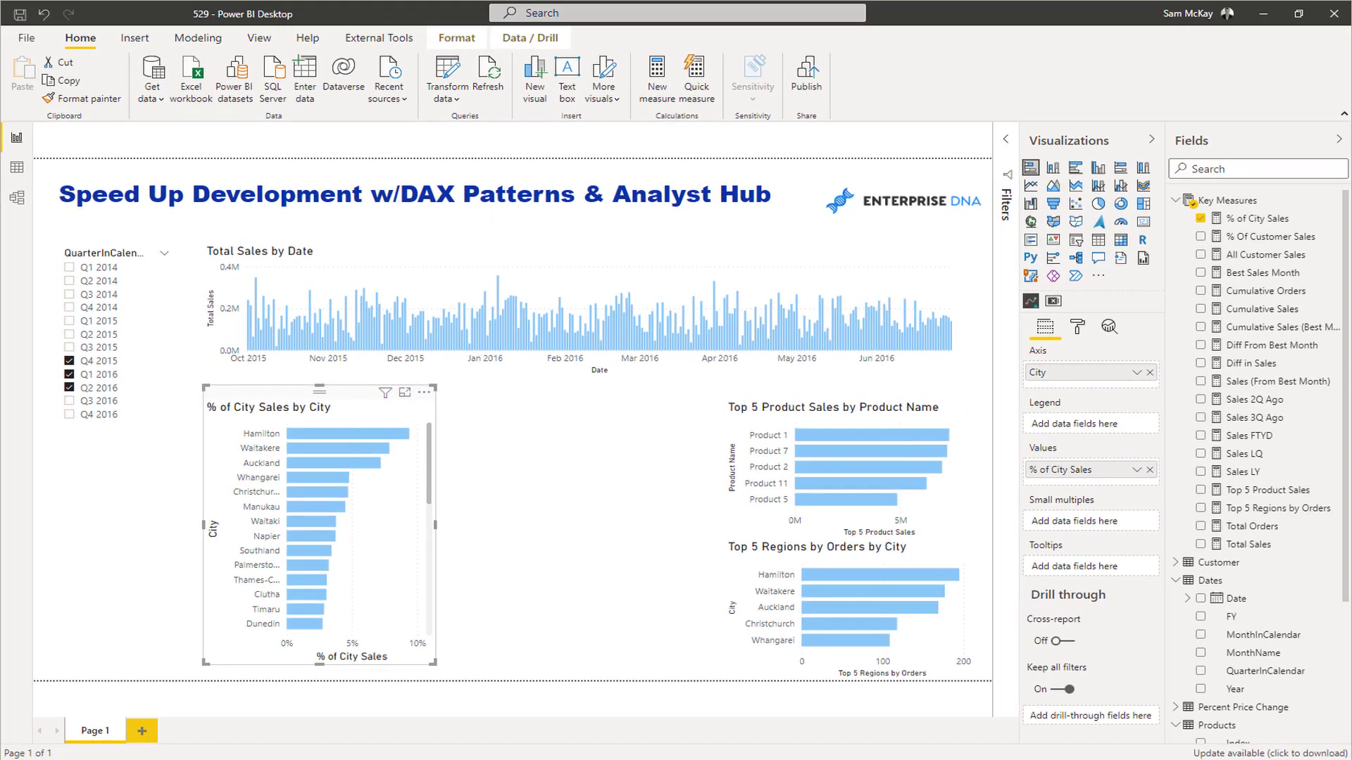
Switch to Analyst Hub in the browser, view the Grouping Formula Pattern from the personal documents, and return to the documents list.
mouse_move(792, 759)
left_click(597, 734)
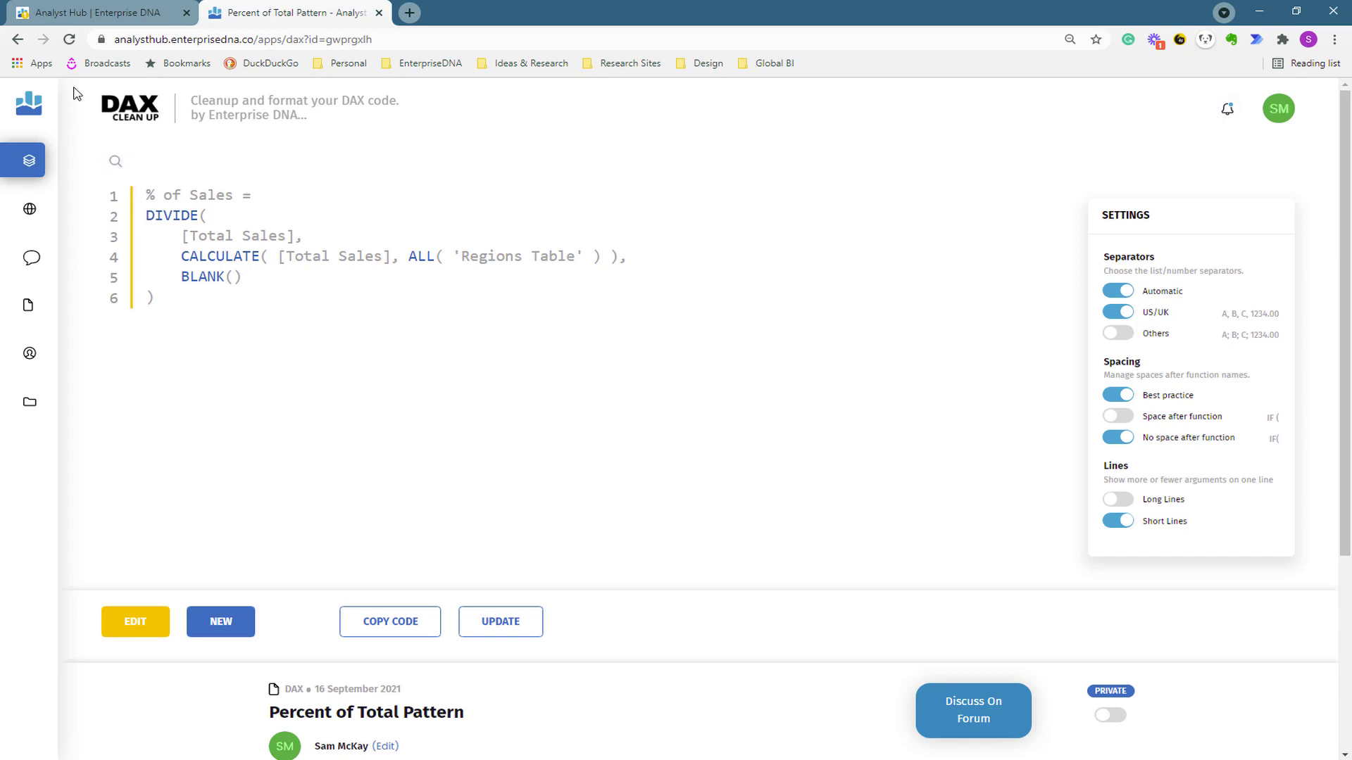
left_click(18, 39)
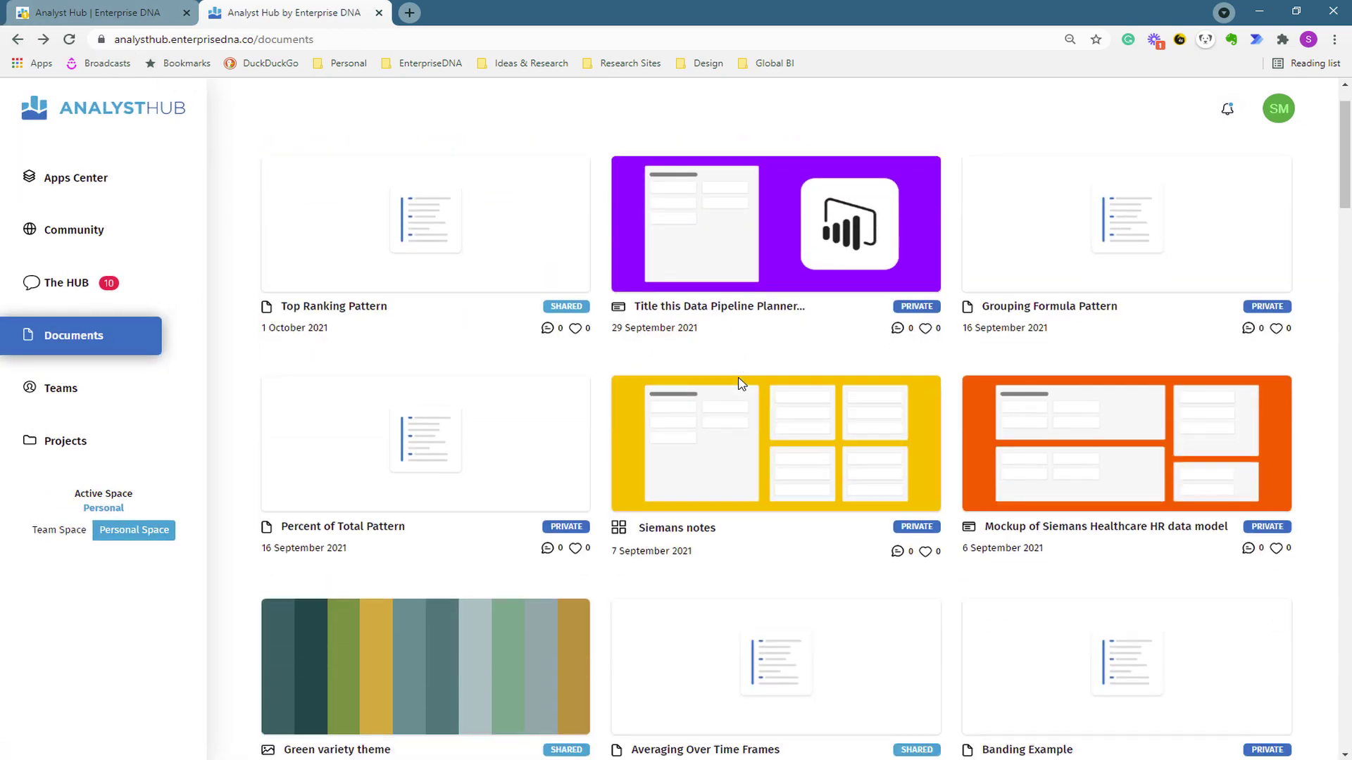
left_click(1094, 300)
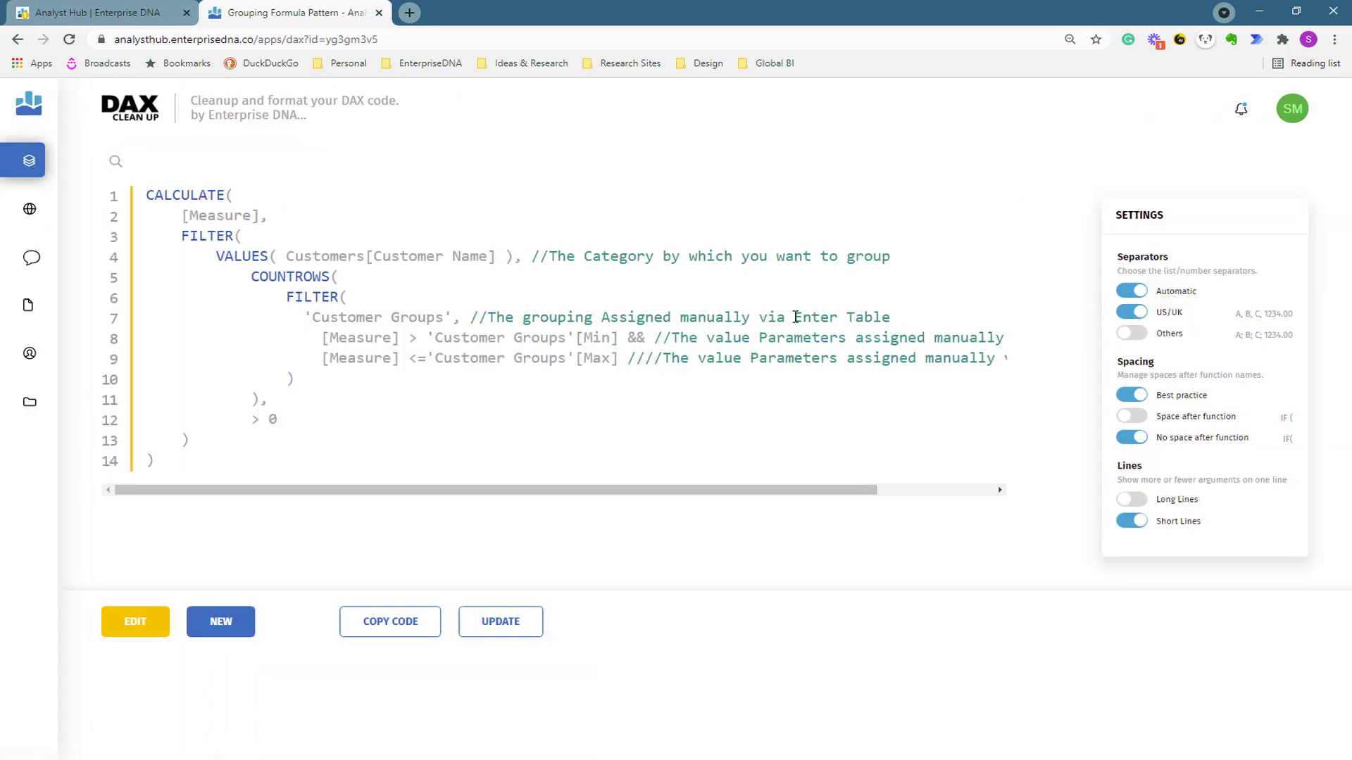
left_click(17, 38)
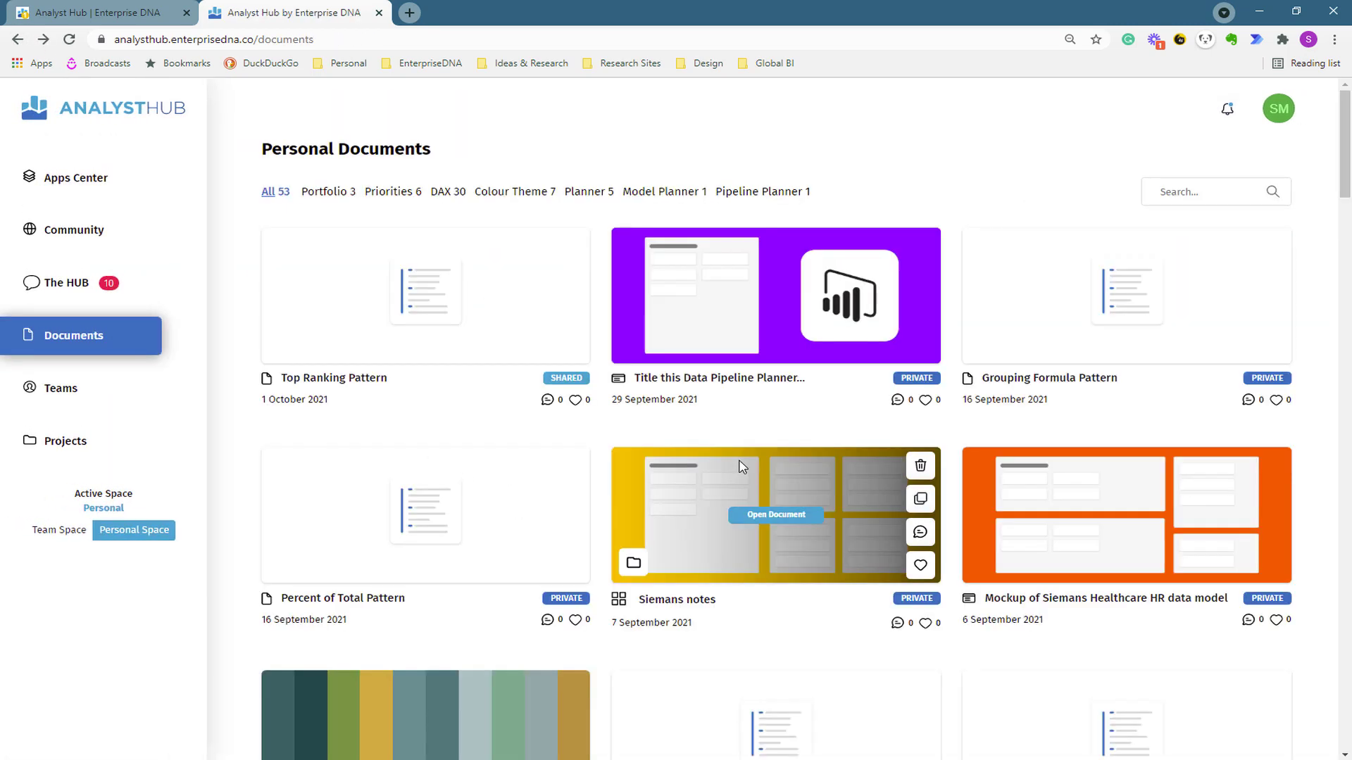
View the code of the Averaging Over Time Frames and Banding Example documents.
scroll(732, 468, "down", 4)
left_click(775, 437)
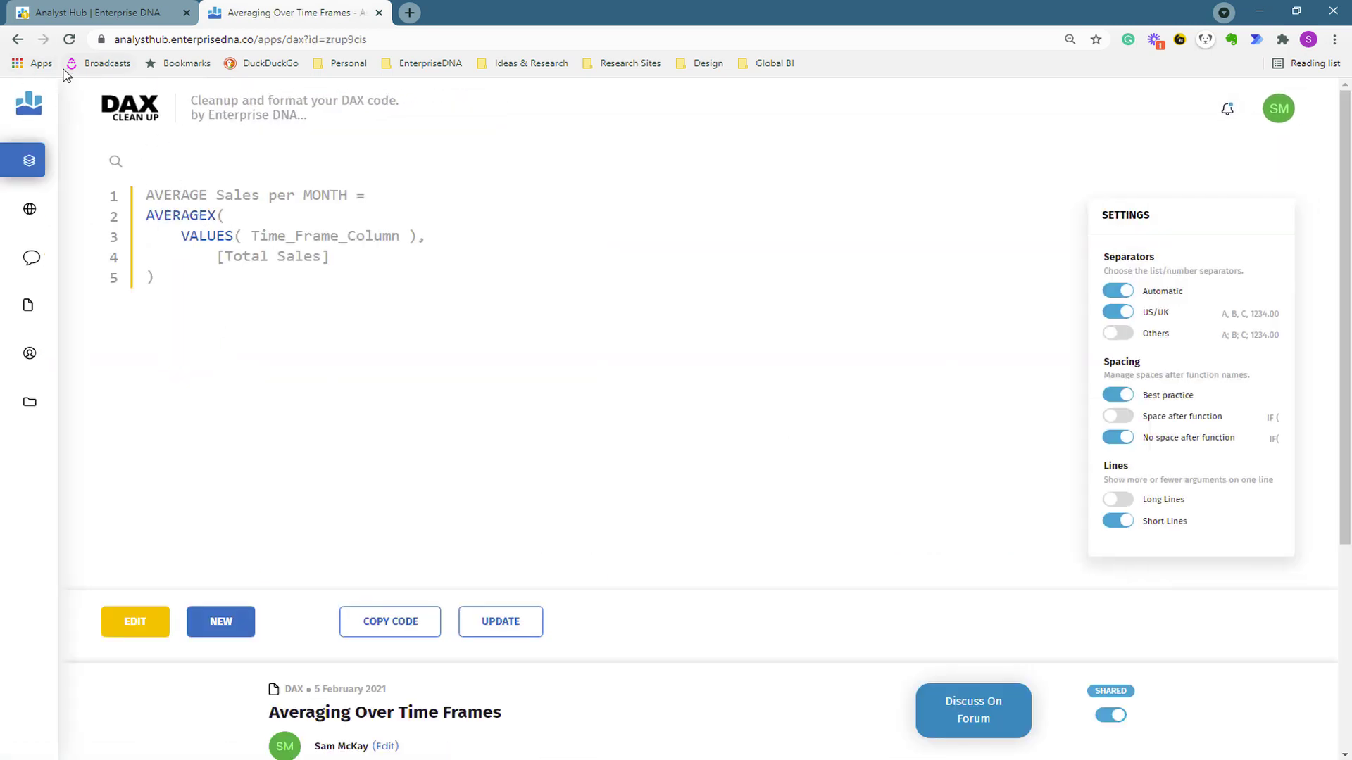
left_click(17, 39)
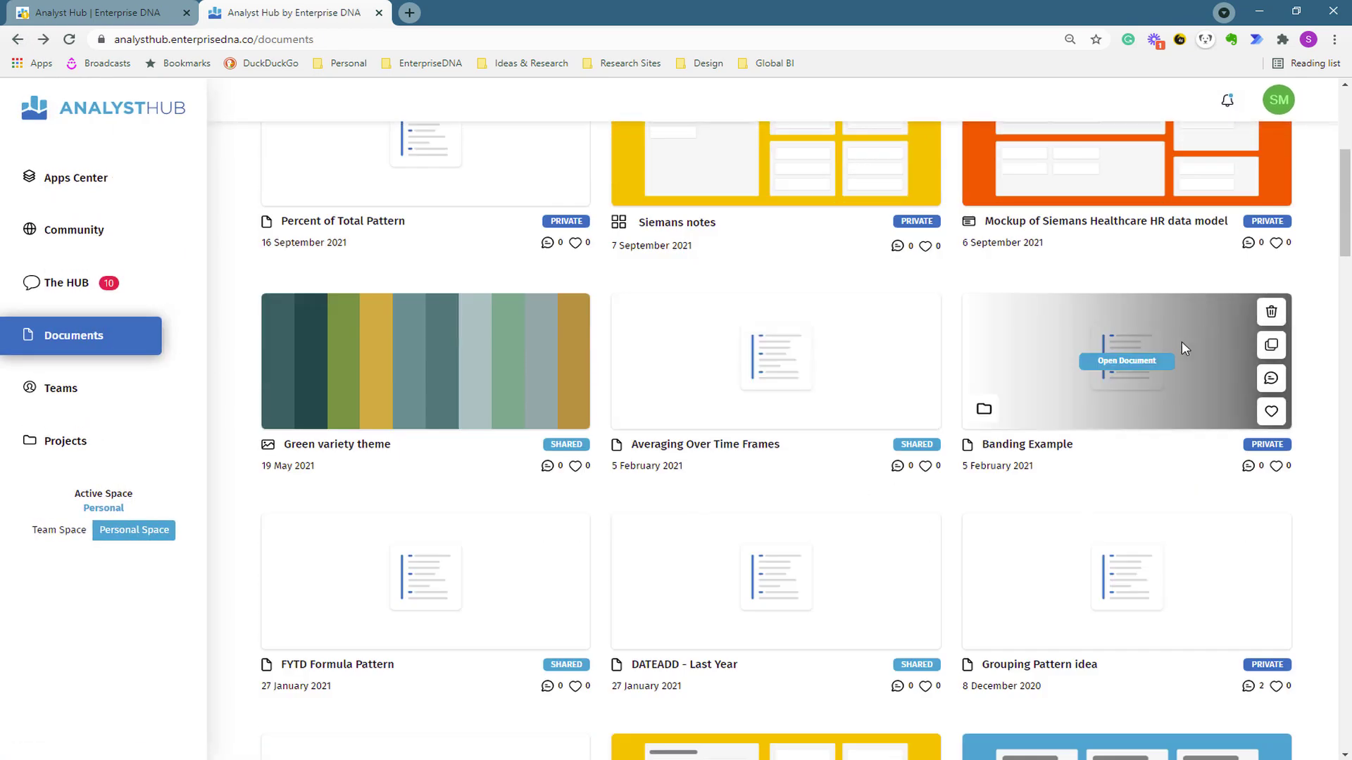
left_click(1161, 361)
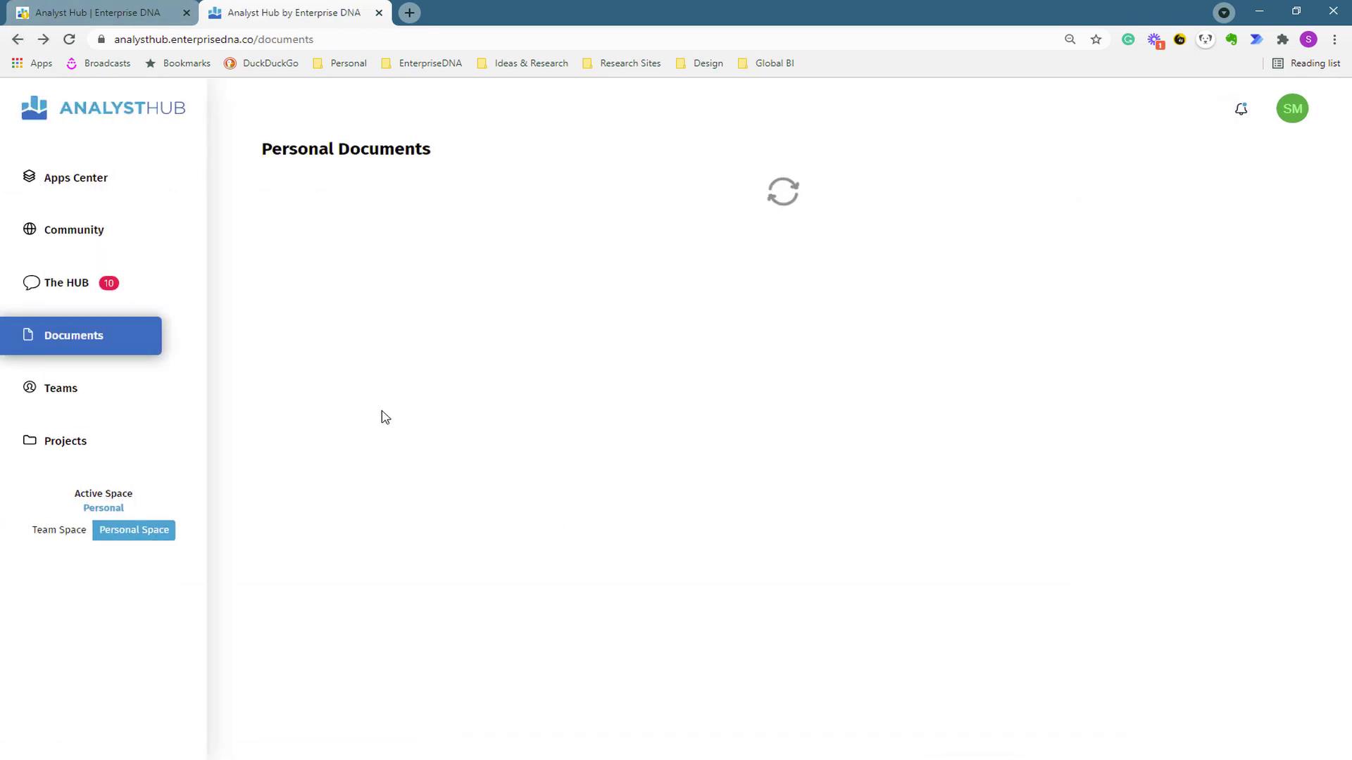
Filter the personal documents to DAX, view the SWITCH True logic example, and go back to the documents list.
scroll(383, 416, "down", 8)
scroll(432, 392, "up", 8)
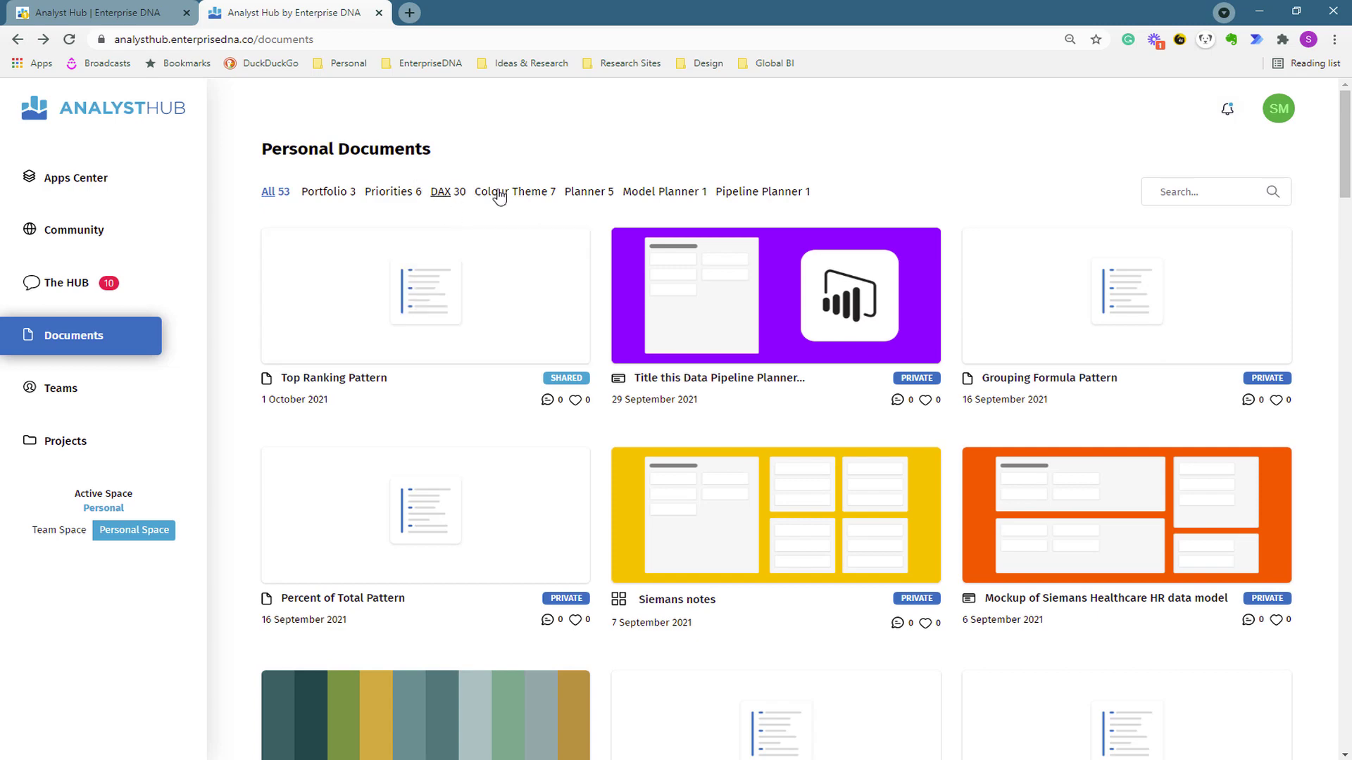
left_click(436, 196)
scroll(582, 274, "down", 5)
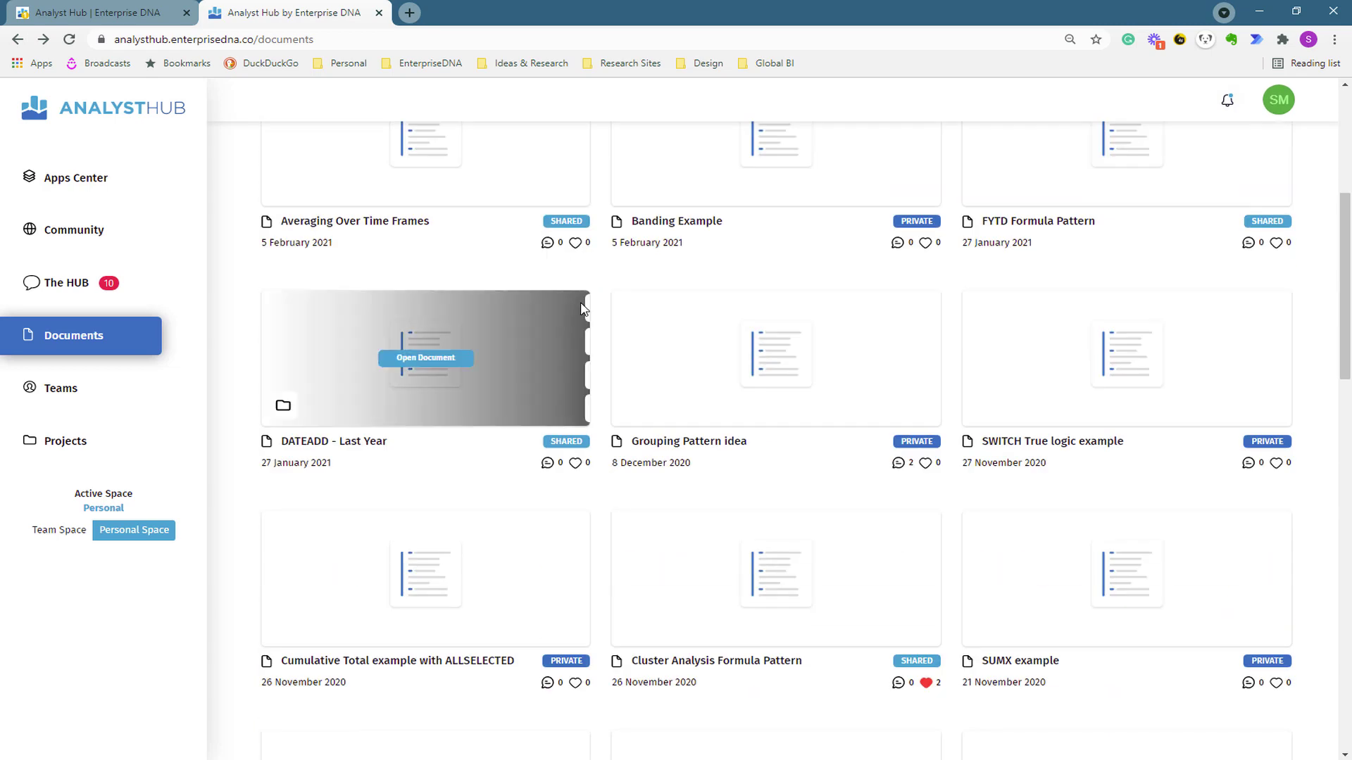
left_click(1126, 358)
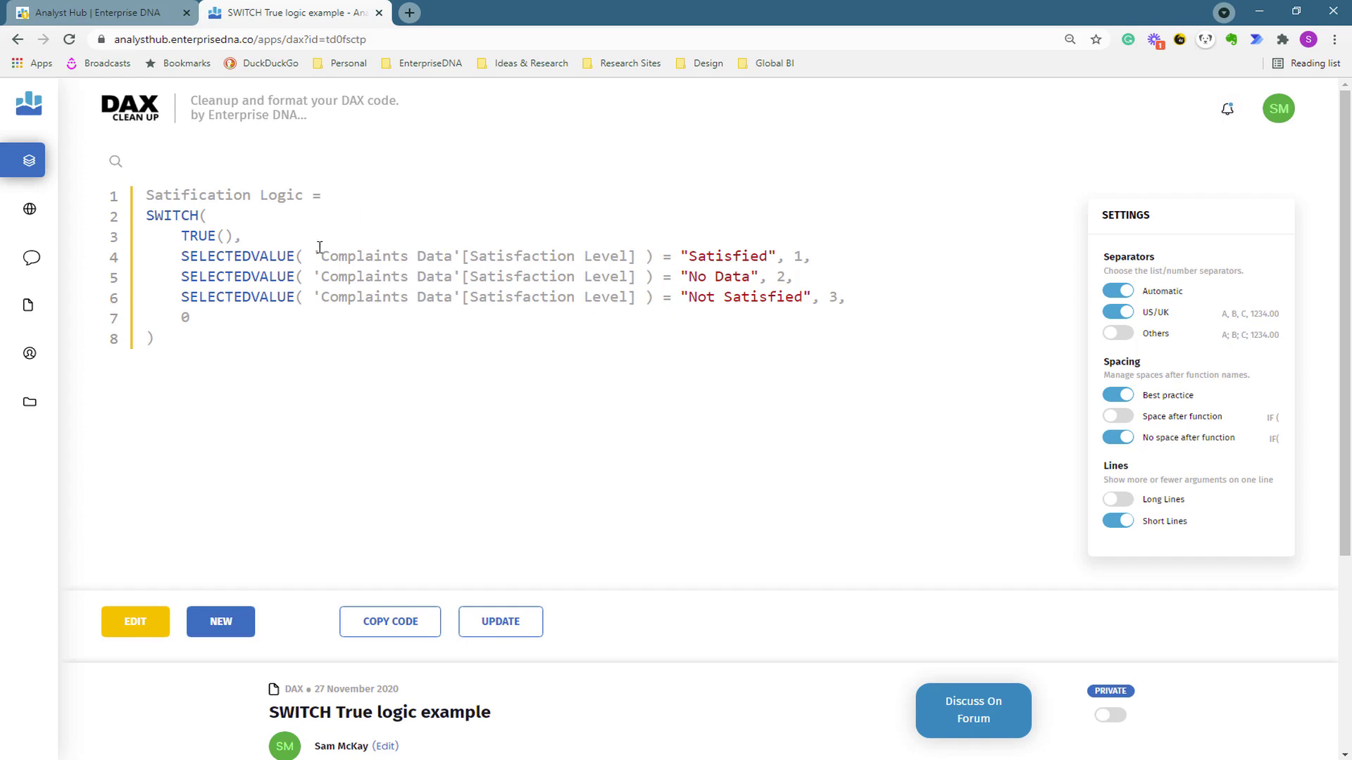
left_click(17, 40)
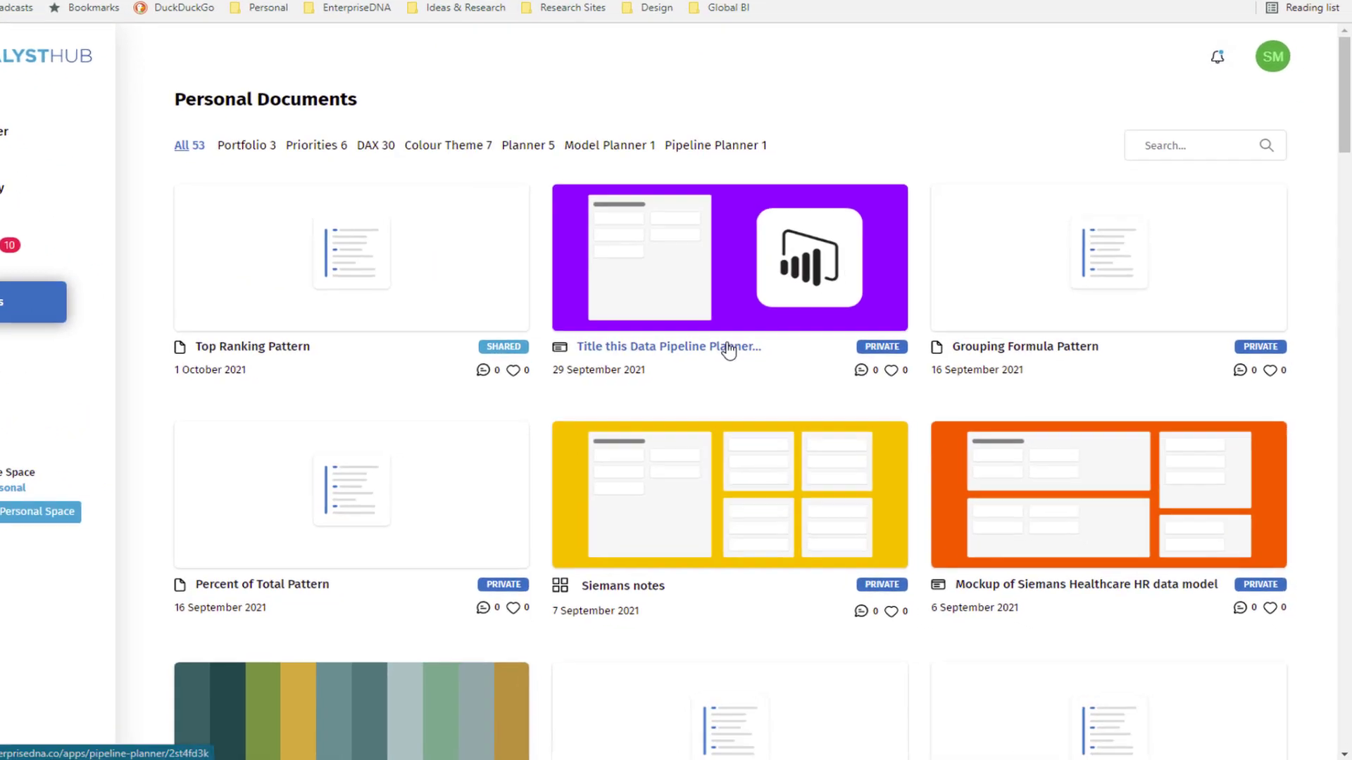
Browse further through the personal documents and open Previous value excluding weekends and holidays to examine its code.
scroll(766, 352, "down", 8)
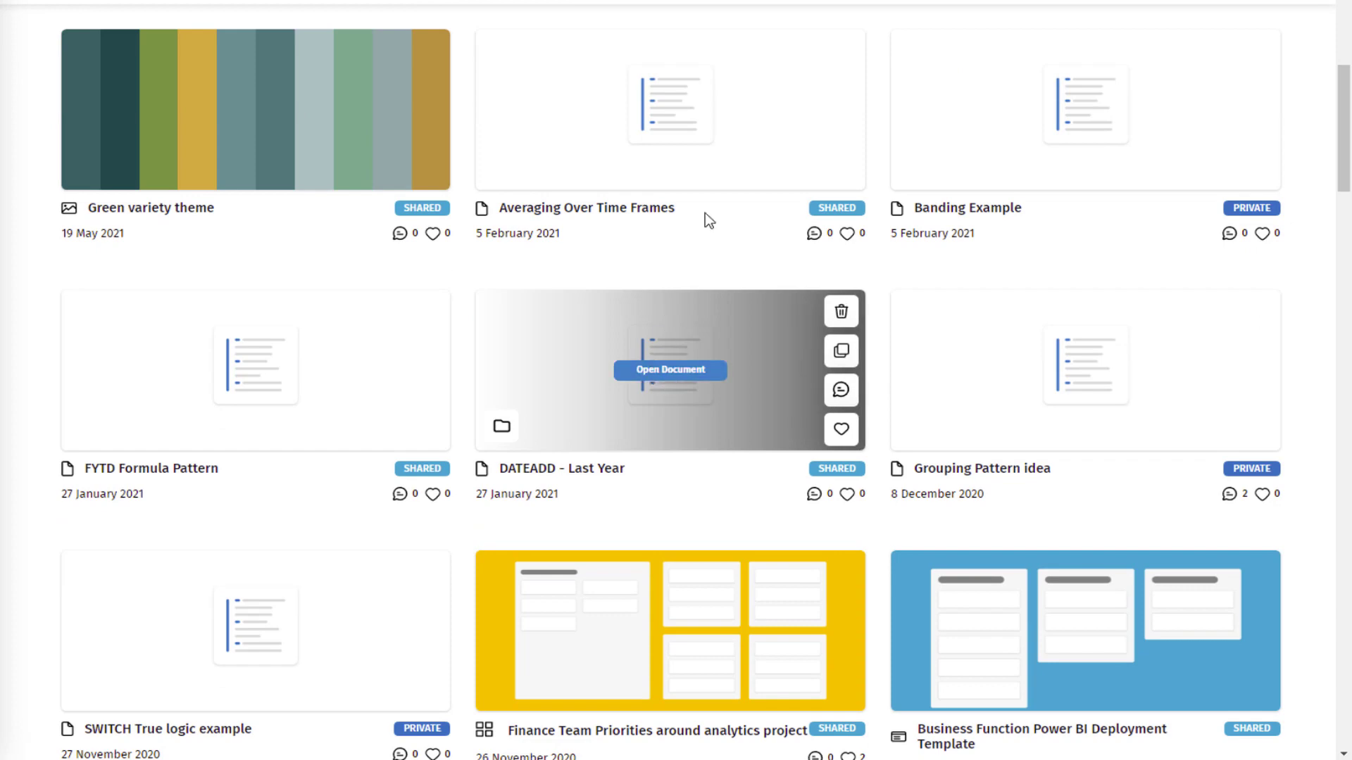
scroll(303, 501, "down", 5)
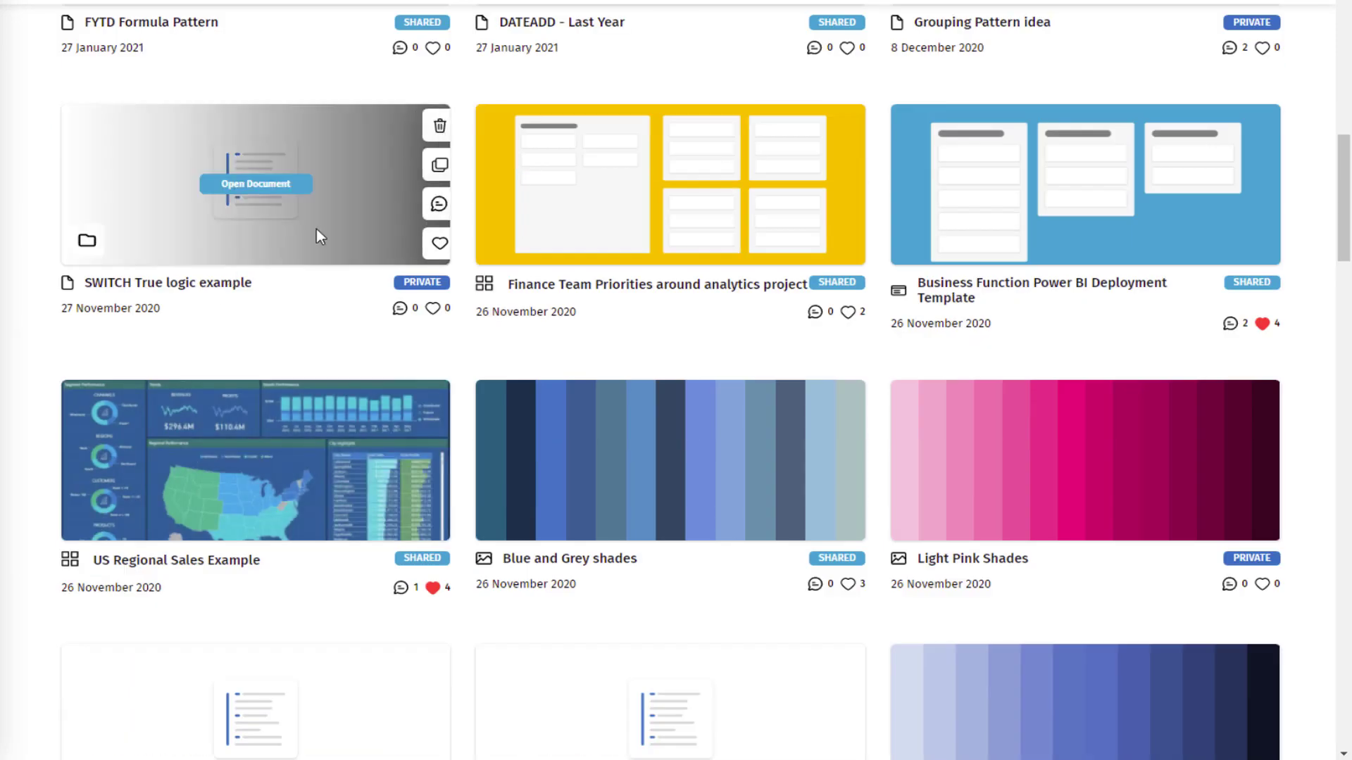
scroll(968, 383, "up", 5)
scroll(967, 383, "down", 8)
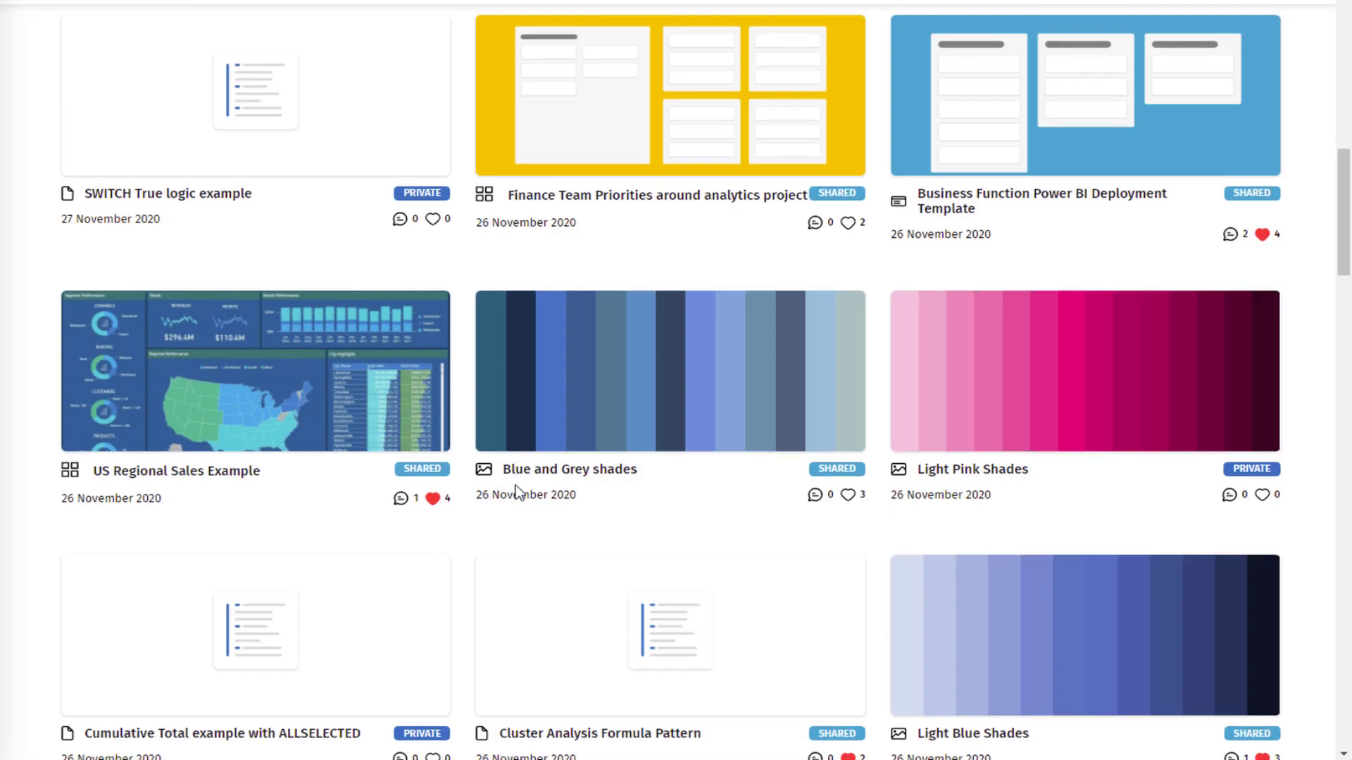
scroll(519, 492, "down", 4)
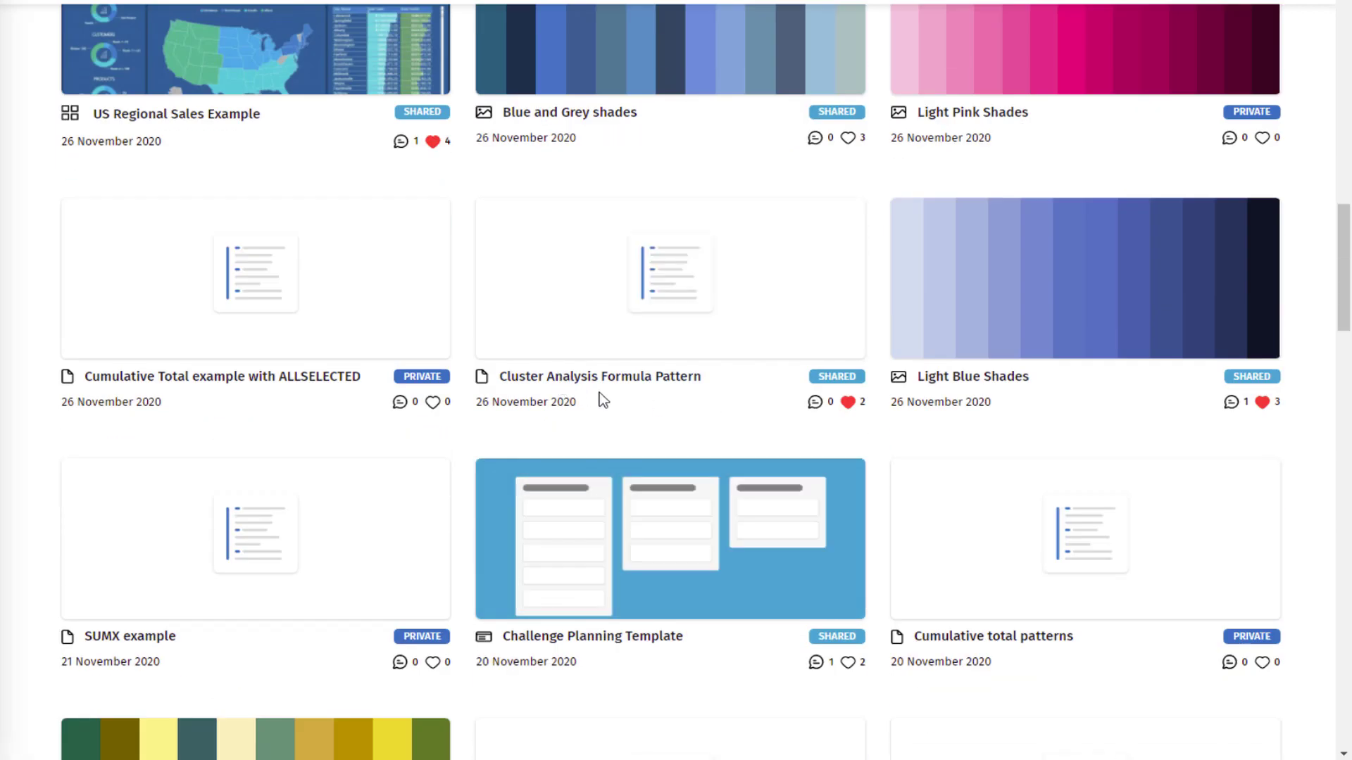
scroll(290, 392, "down", 4)
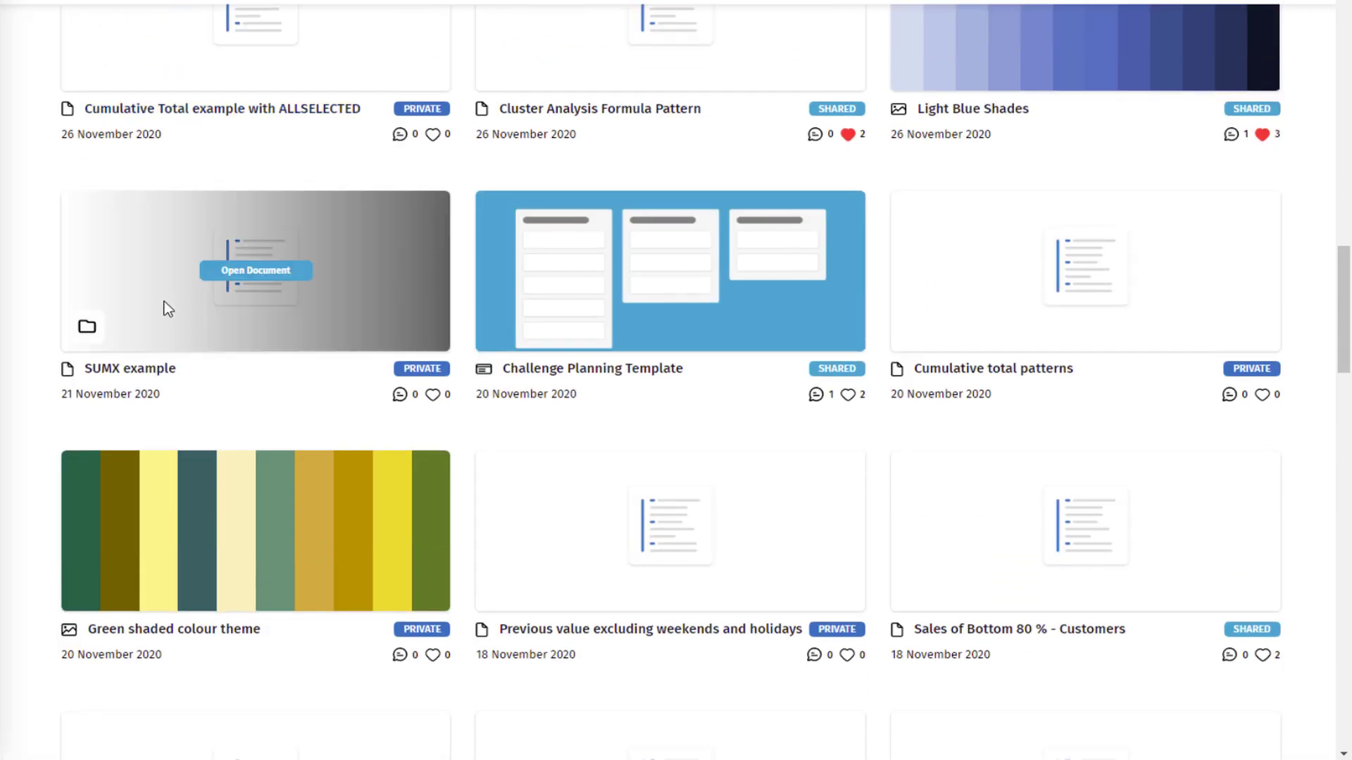
scroll(809, 401, "down", 3)
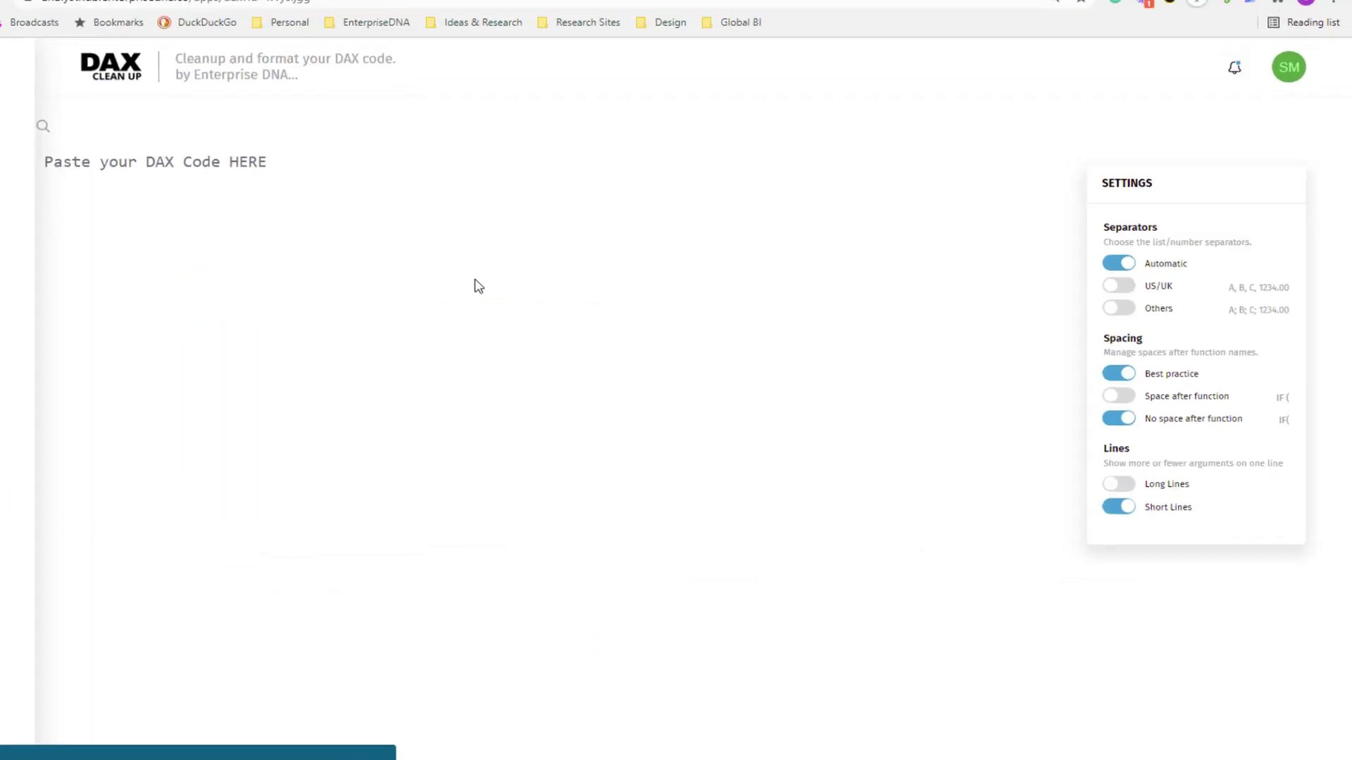
scroll(449, 306, "down", 3)
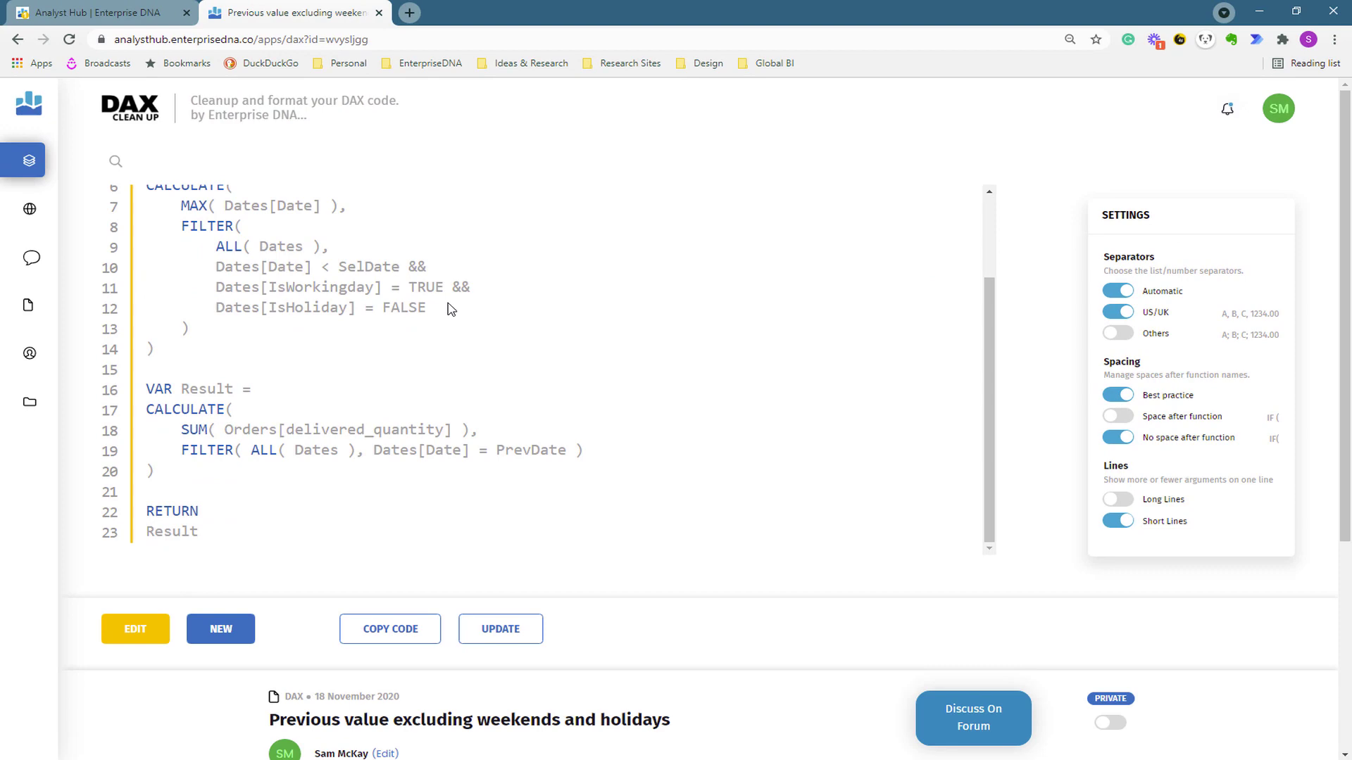
scroll(450, 307, "down", 5)
scroll(450, 310, "up", 5)
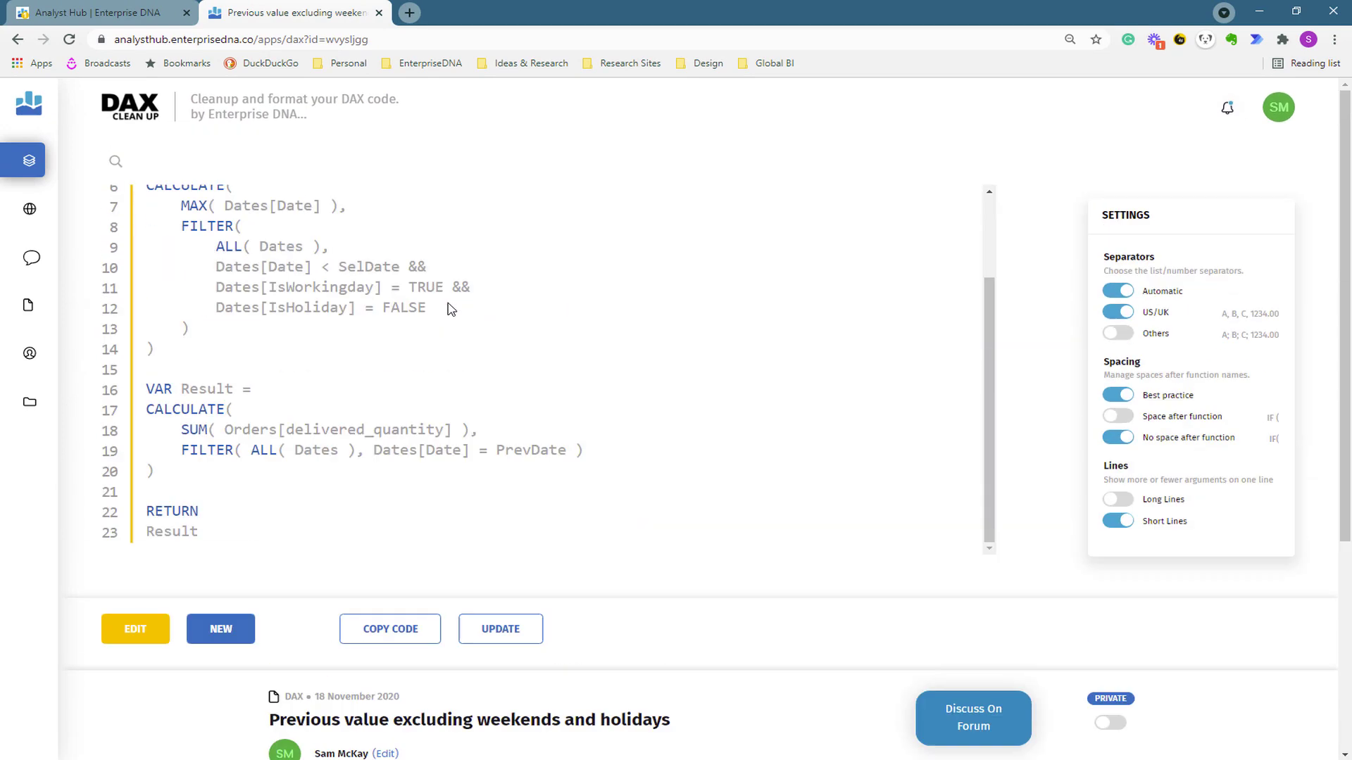
Return to the personal documents, open Sales of Bottom 80 % - Customers, and copy its DAX code.
scroll(450, 310, "up", 1)
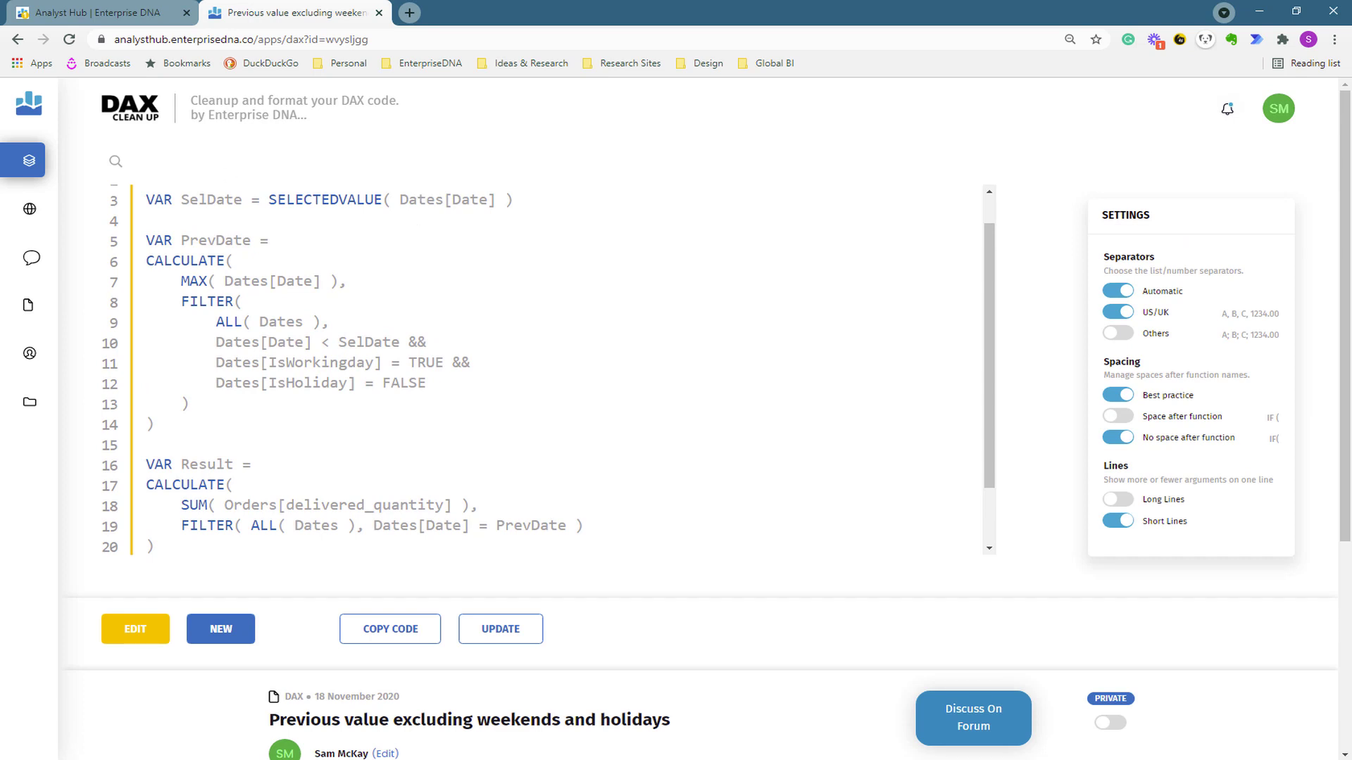
left_click(29, 304)
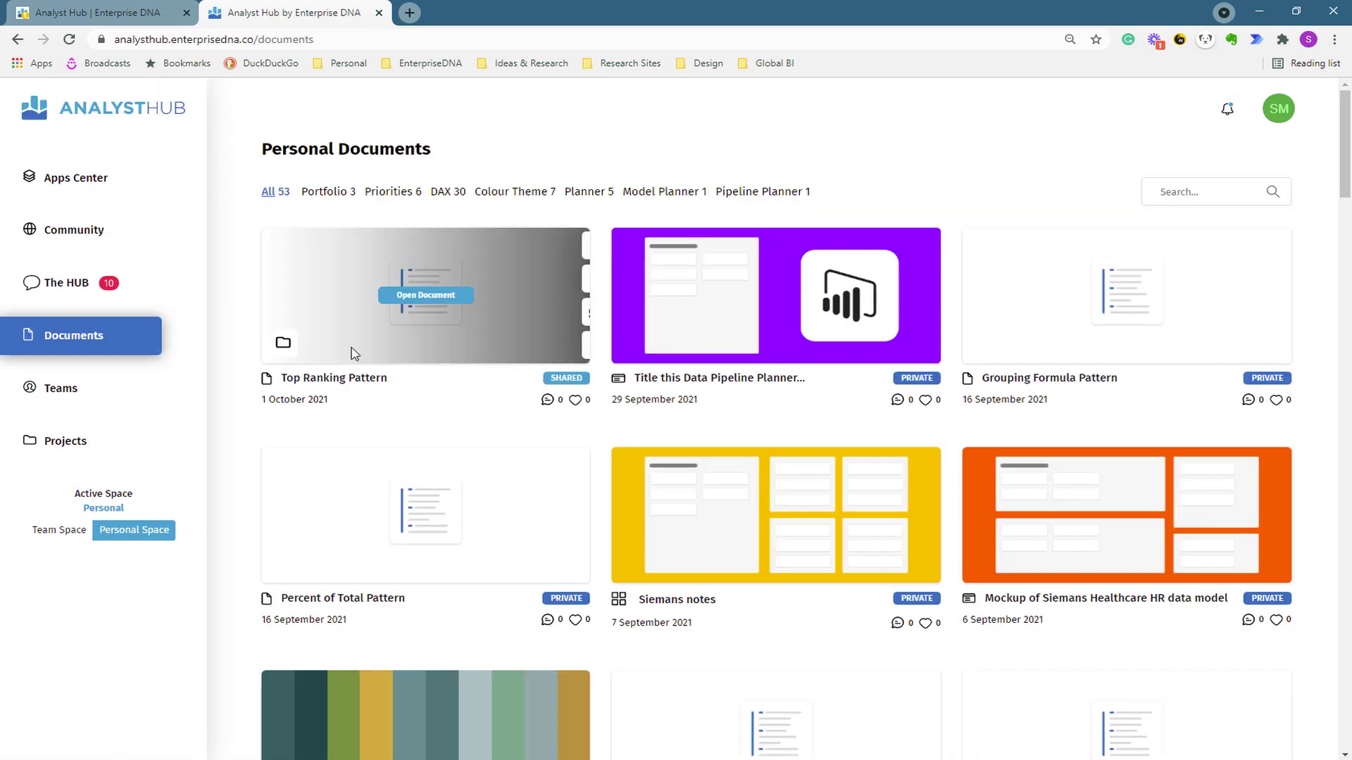
scroll(519, 374, "down", 2)
scroll(522, 373, "down", 15)
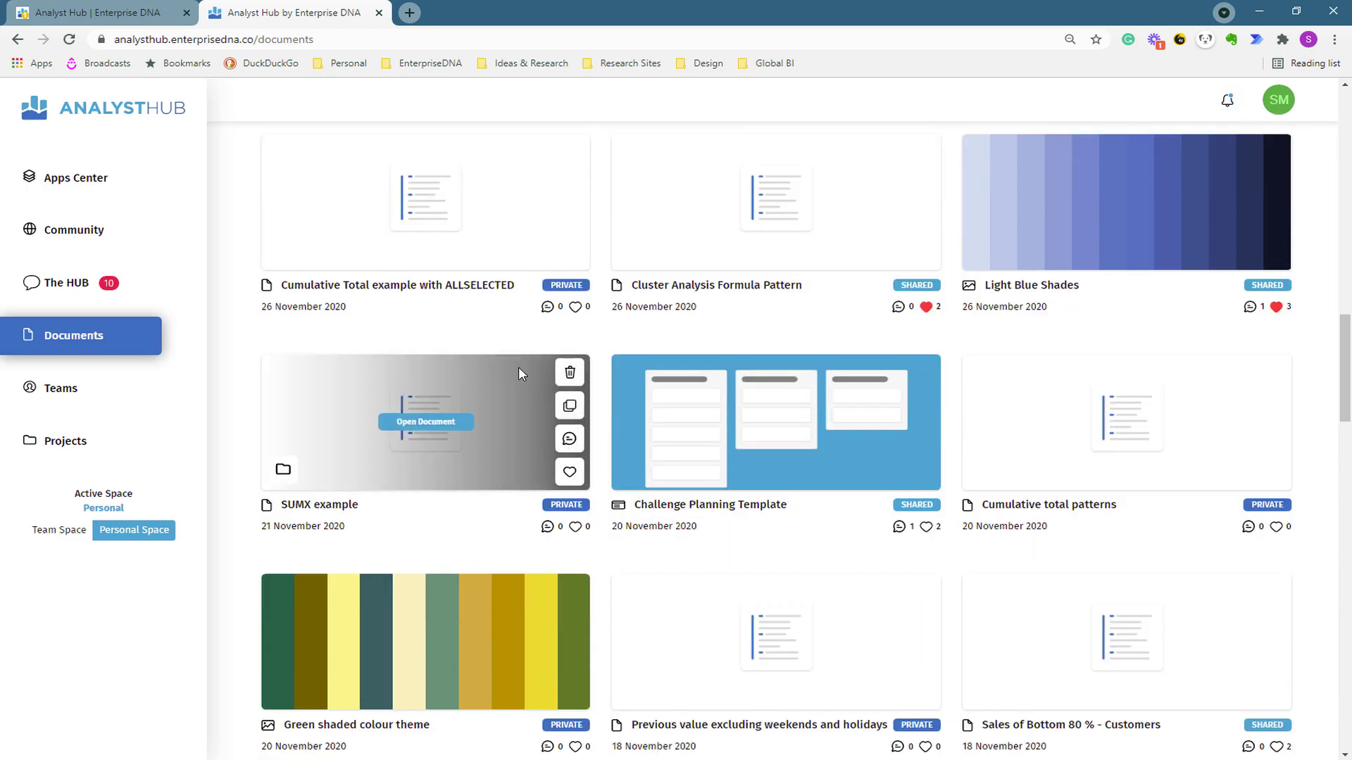
scroll(518, 373, "down", 3)
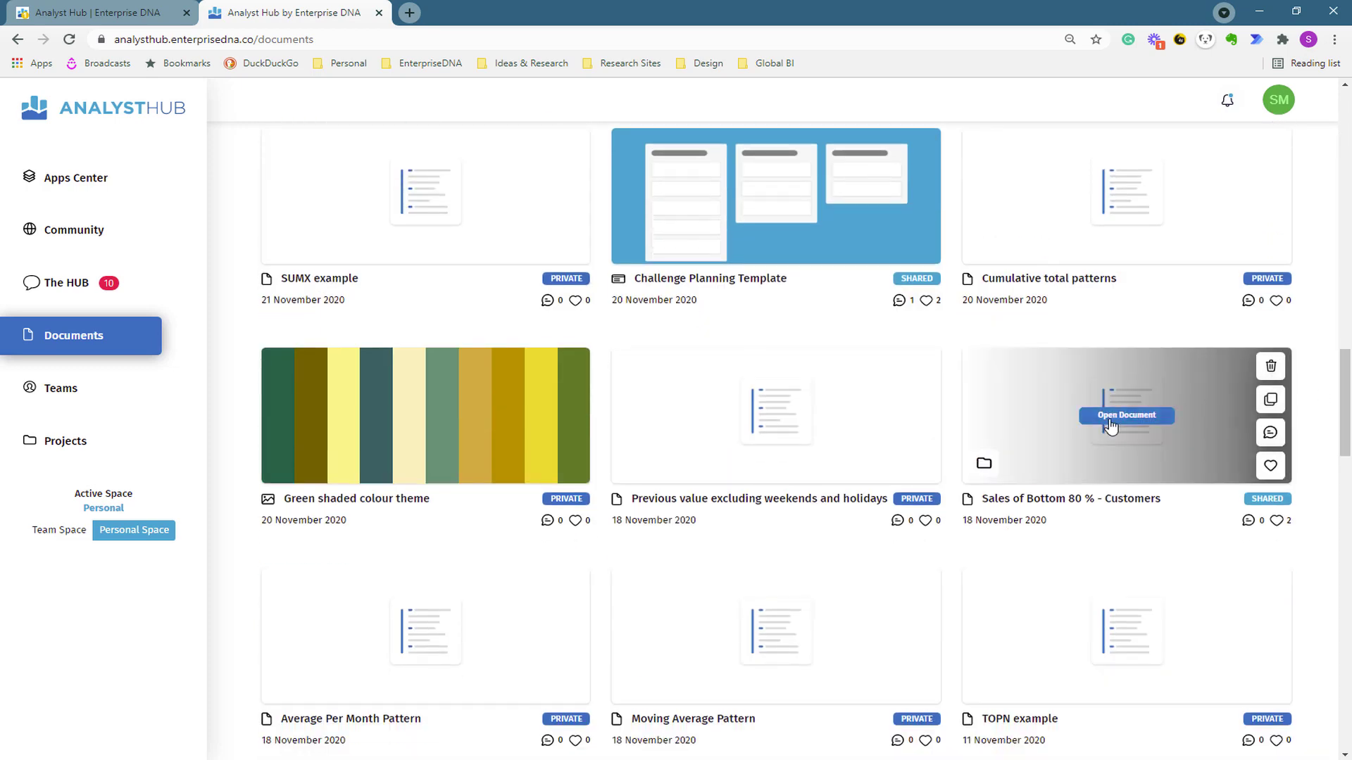
left_click(1125, 426)
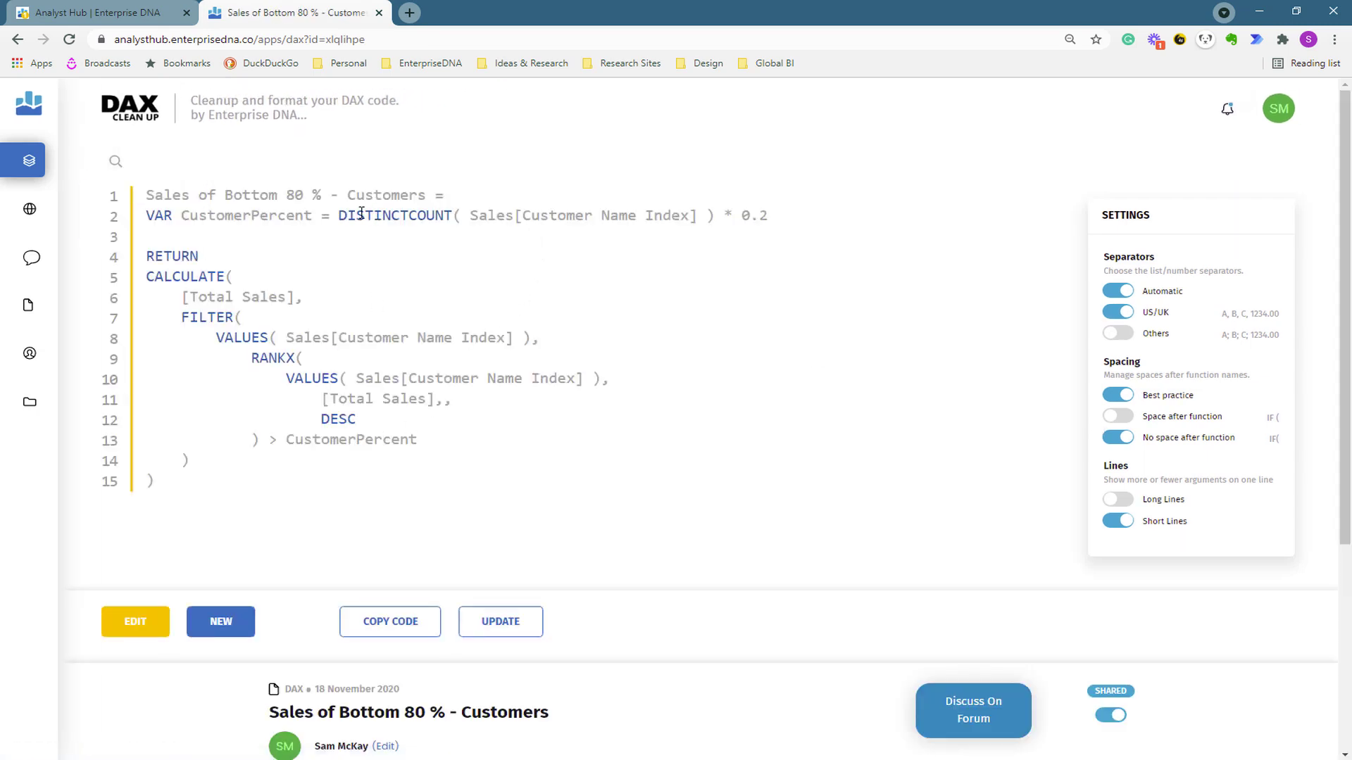
left_click(406, 627)
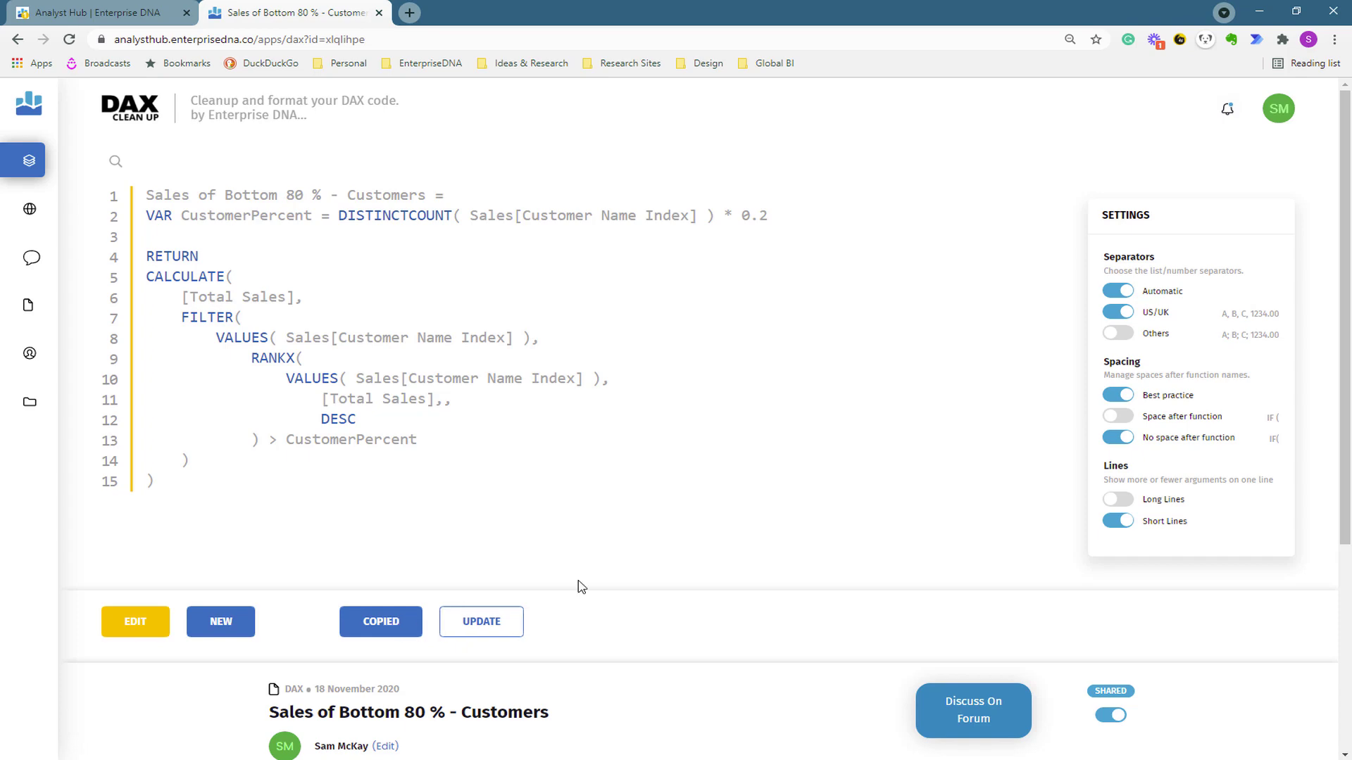
Switch to Power BI Desktop and create a Key Measures measure from the copied Sales of Bottom 80 % - Customers code.
key("alt+Tab")
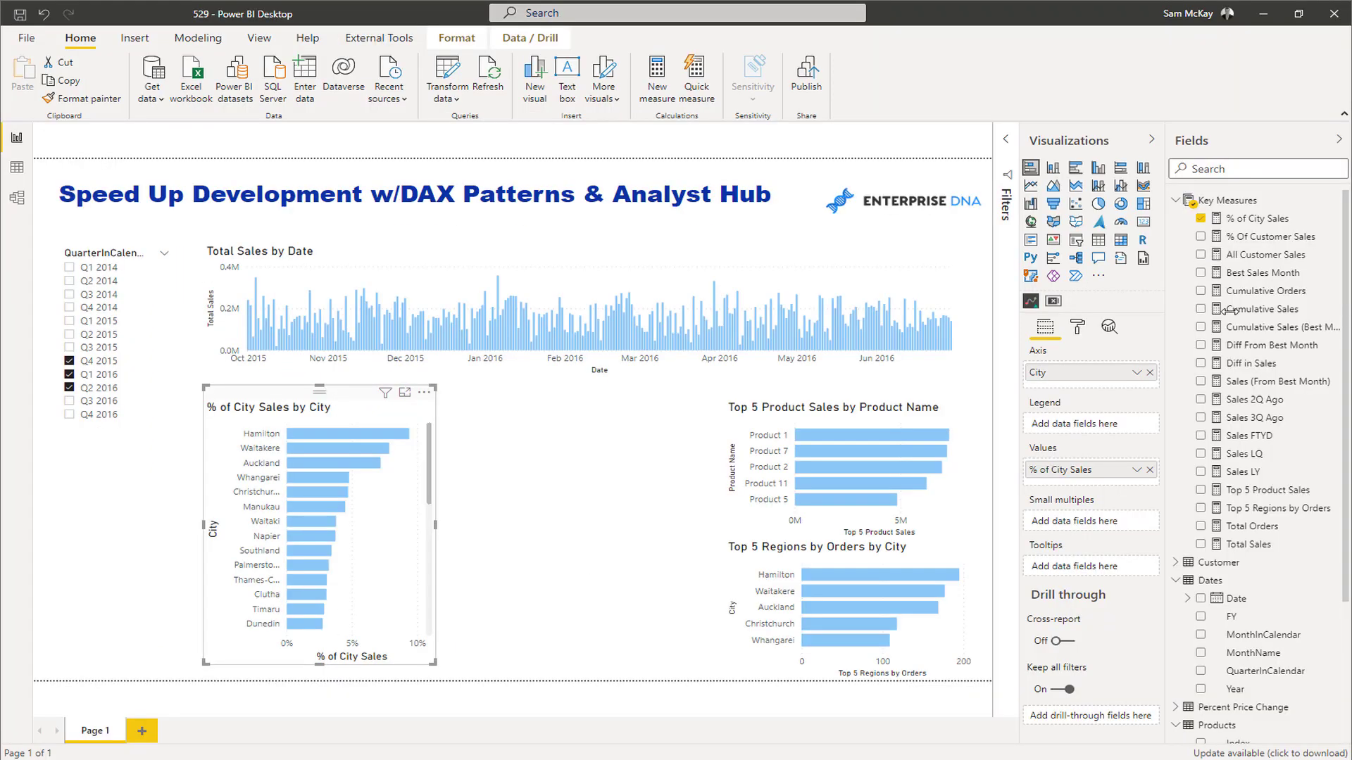
left_click(1260, 310)
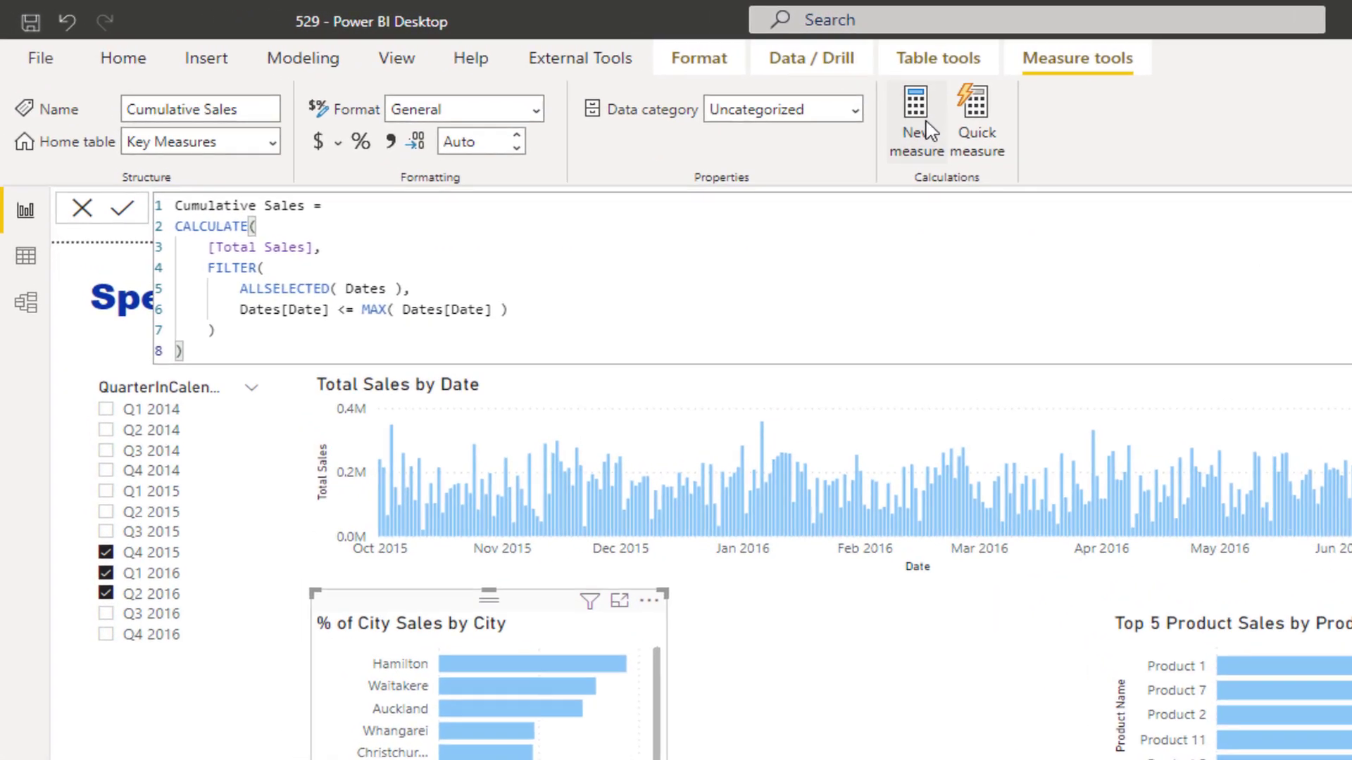
left_click(931, 131)
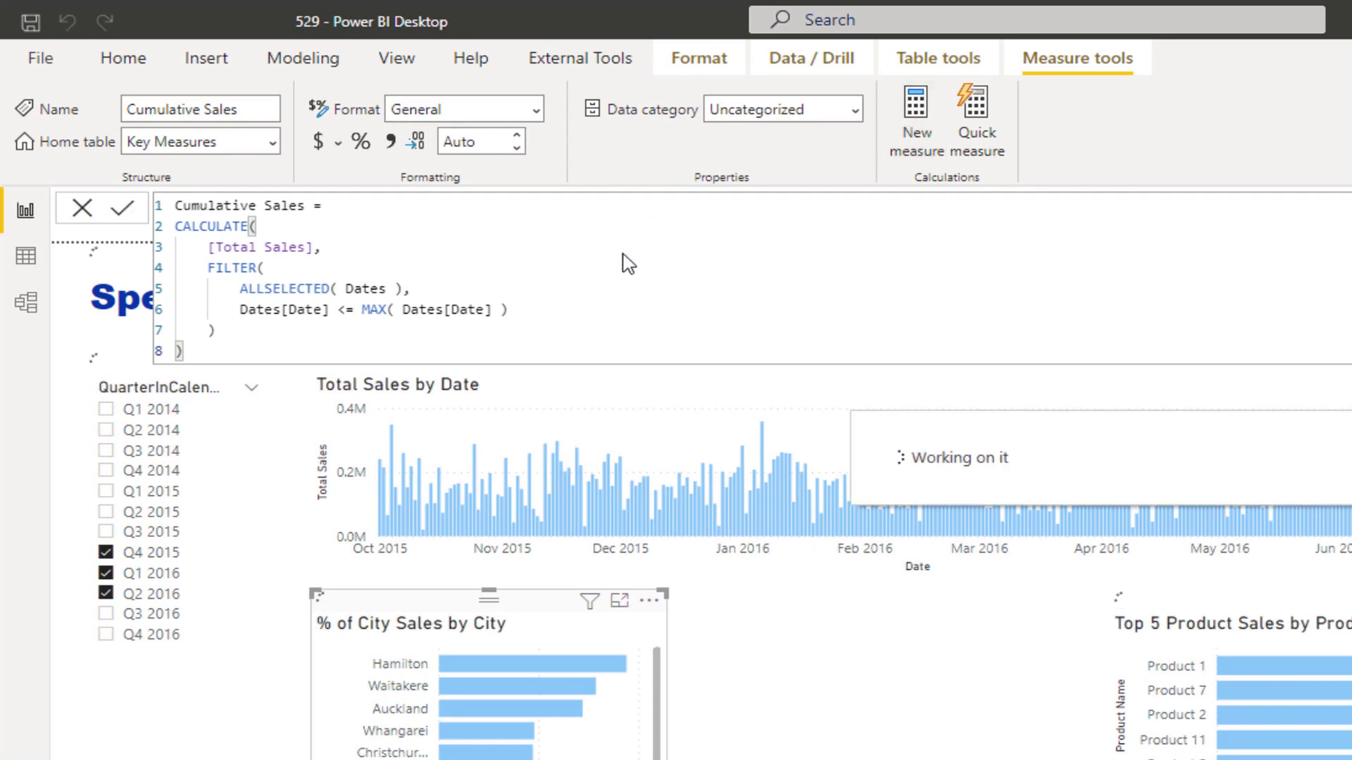
key("ctrl+v")
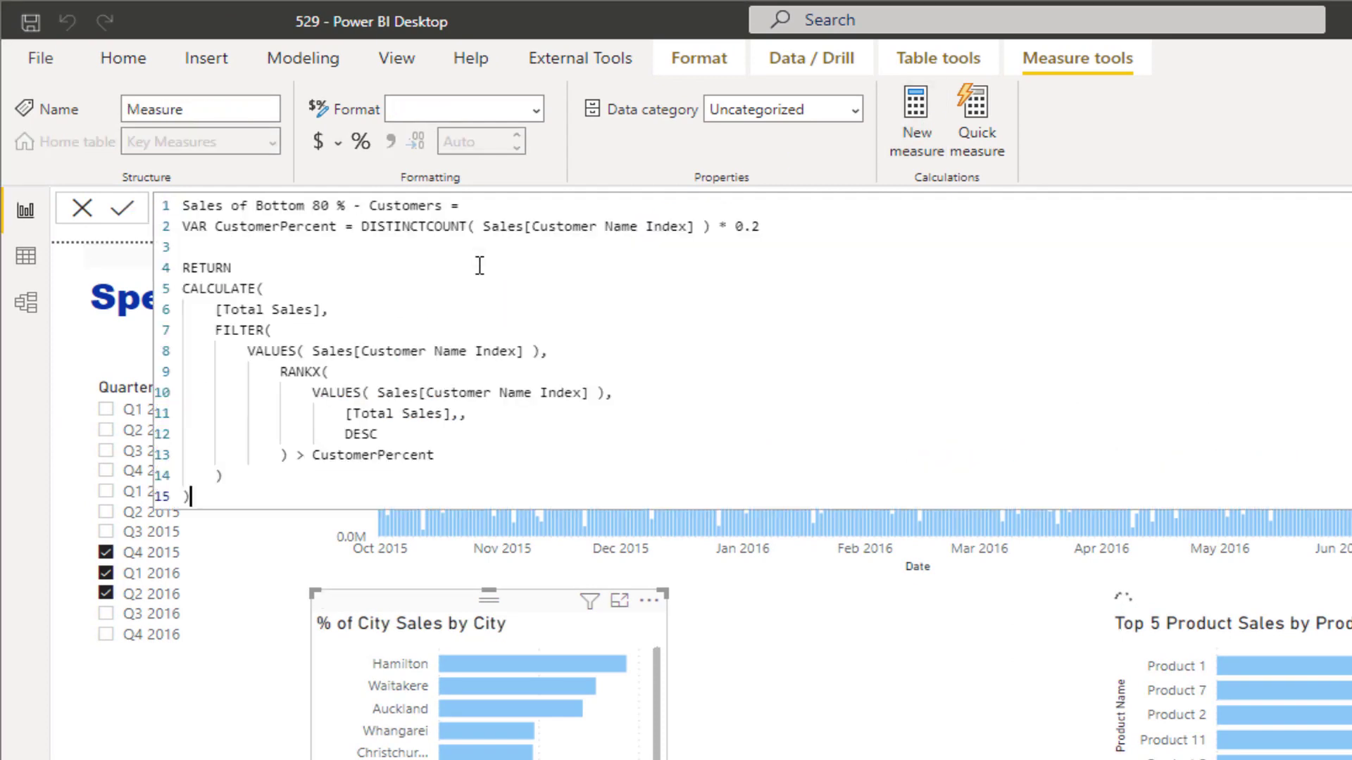
left_click(504, 254)
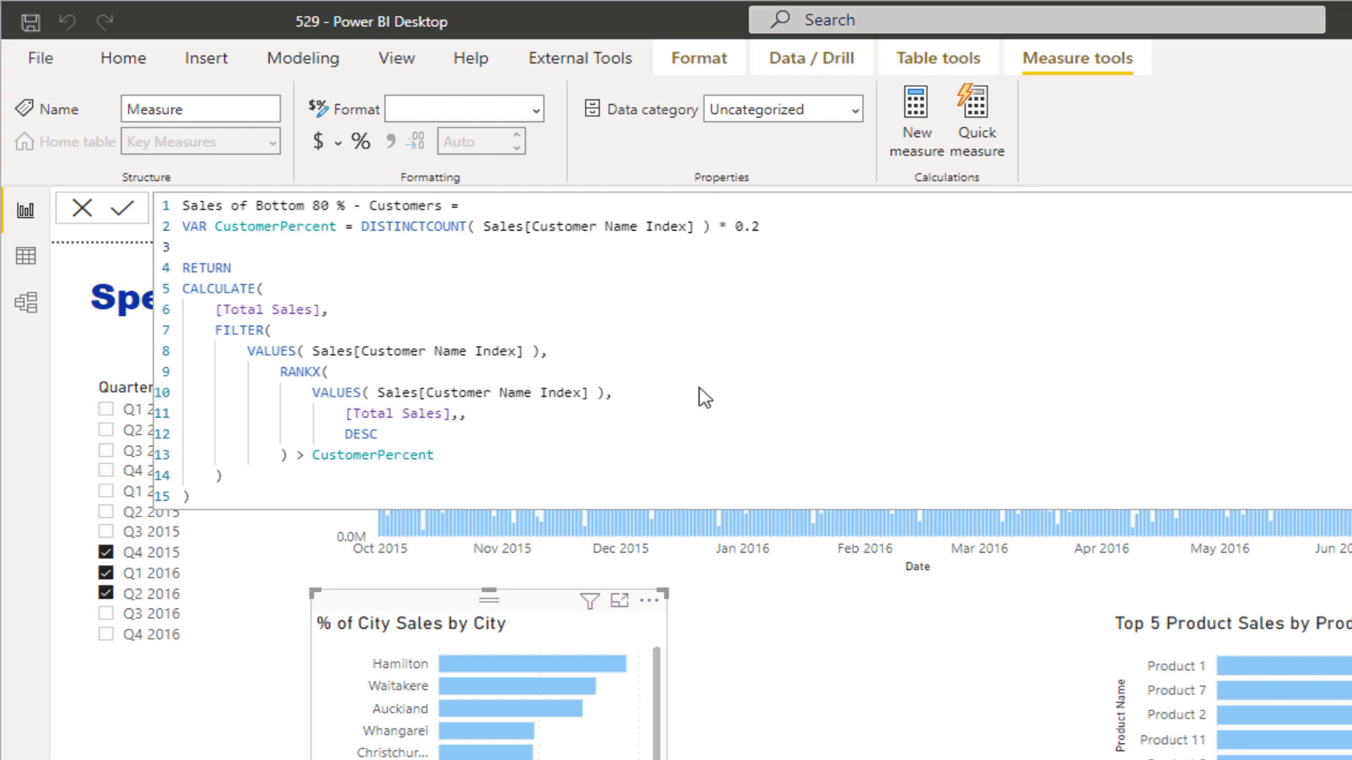
key("Return")
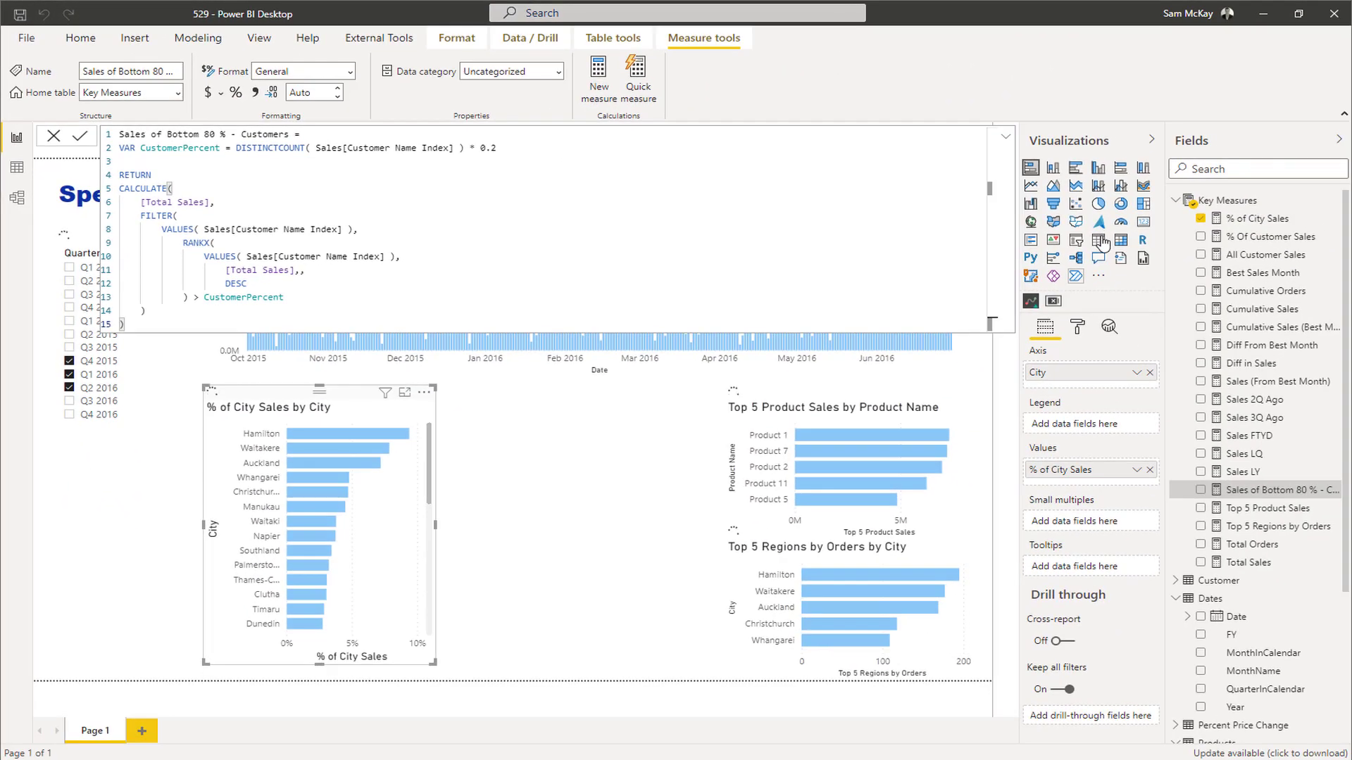
Convert the % of City Sales by City bar chart into a table and shift it slightly left.
left_click(1099, 241)
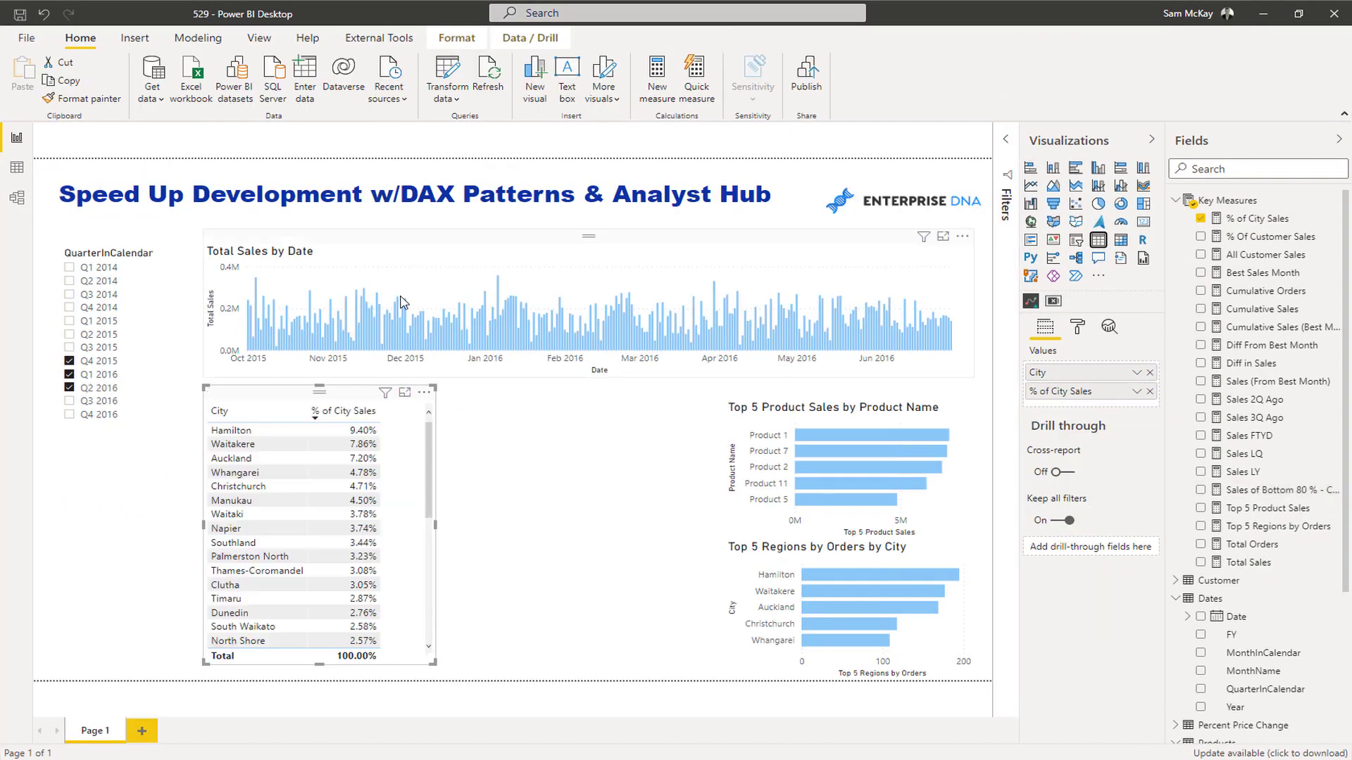
mouse_move(316, 400)
left_mouse_down()
mouse_move(457, 401)
mouse_move(297, 399)
left_mouse_up()
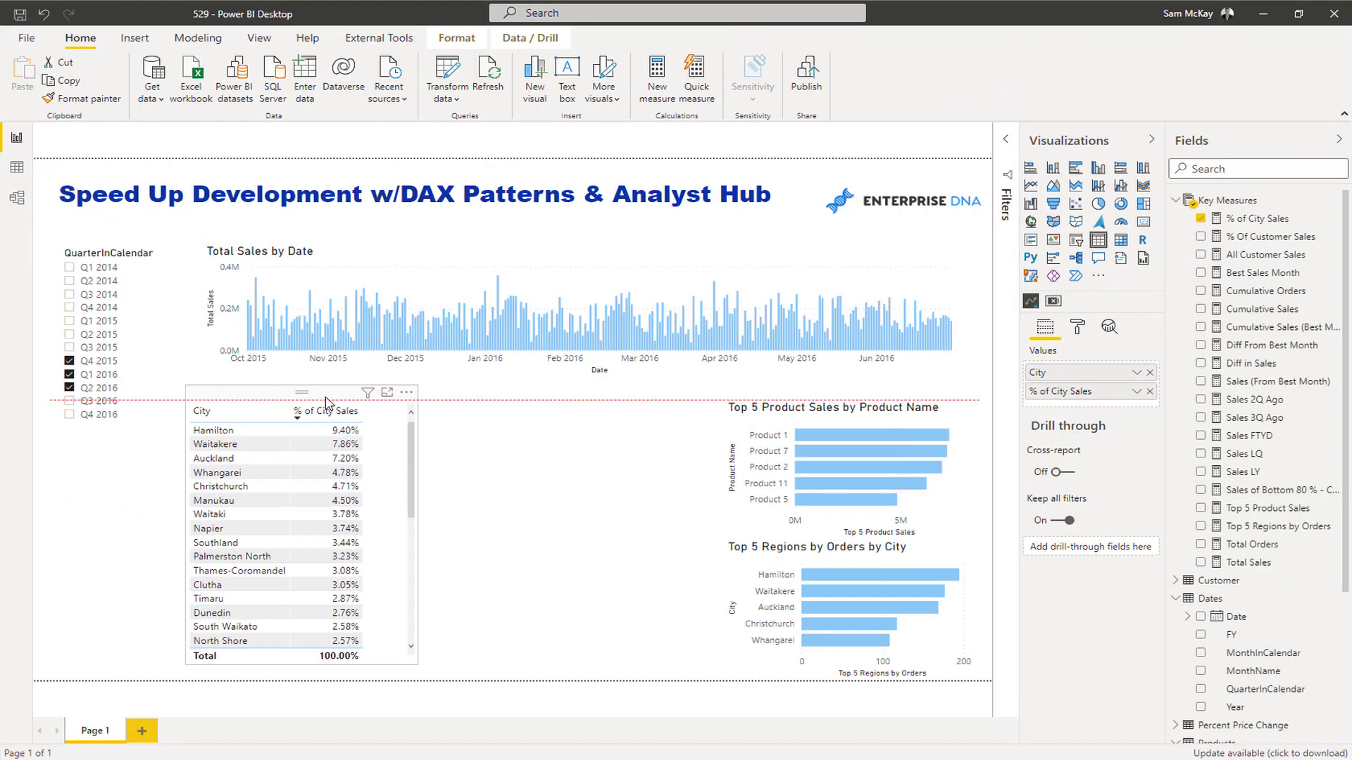
left_click(596, 465)
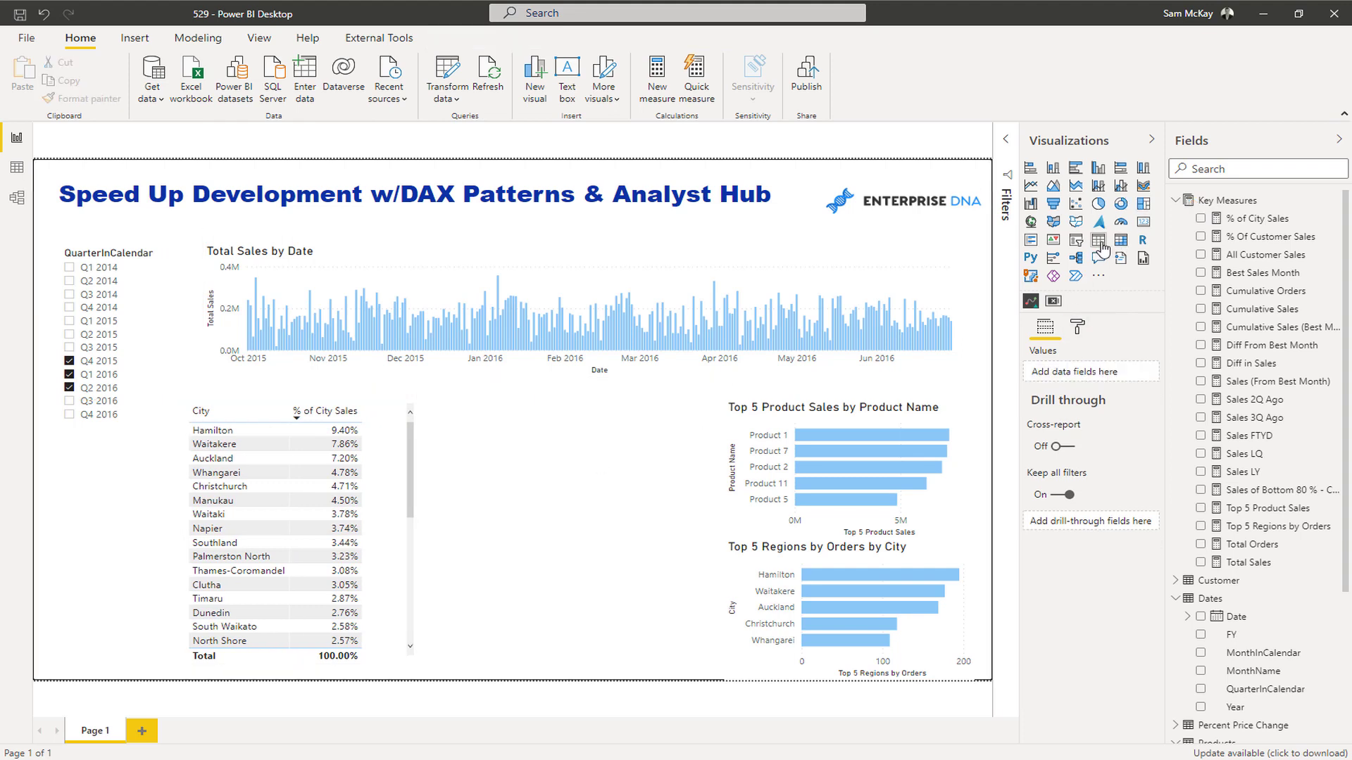
Add a table between the city table and the top 5 charts showing Customer Names and Sales of Bottom 80 % - Customers.
left_click_drag(105, 547, 516, 410)
left_click_drag(585, 523, 672, 664)
left_click(1286, 490)
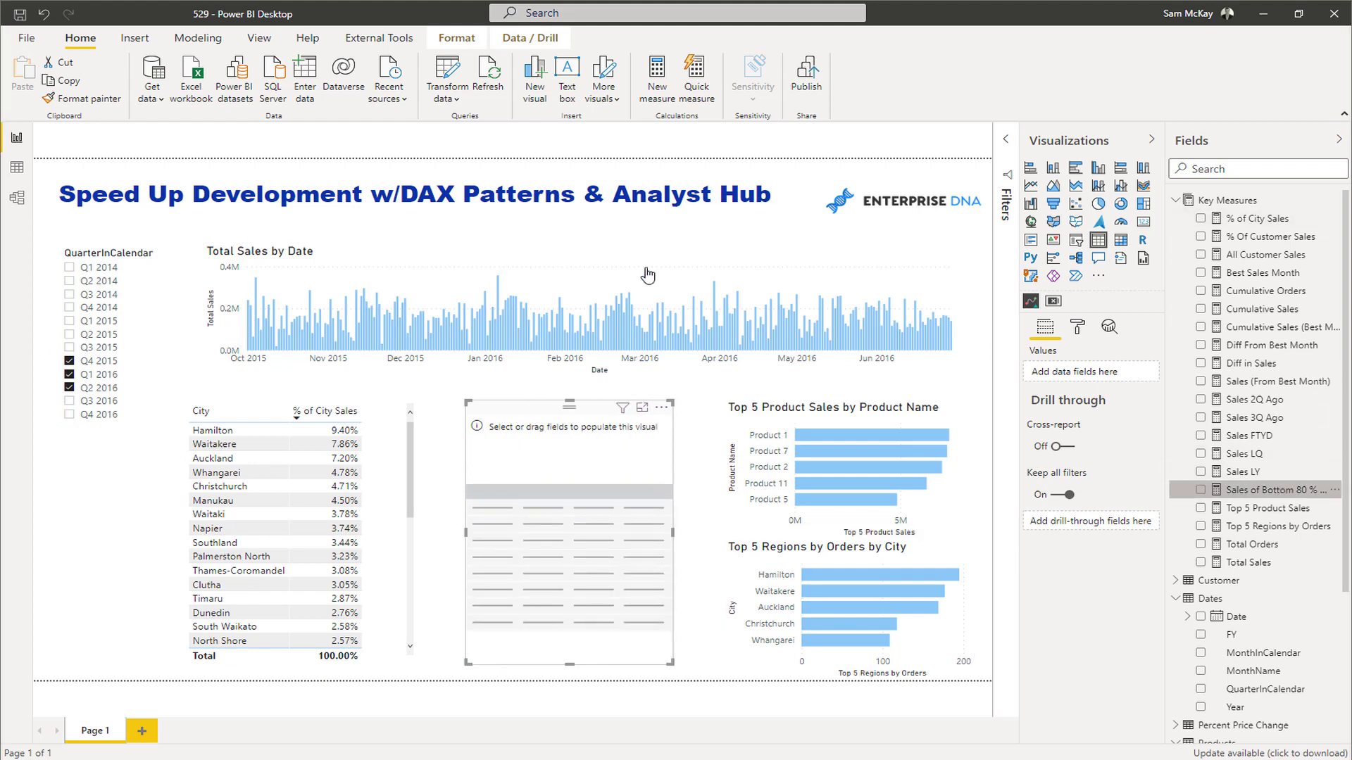
left_click_drag(264, 260, 391, 258)
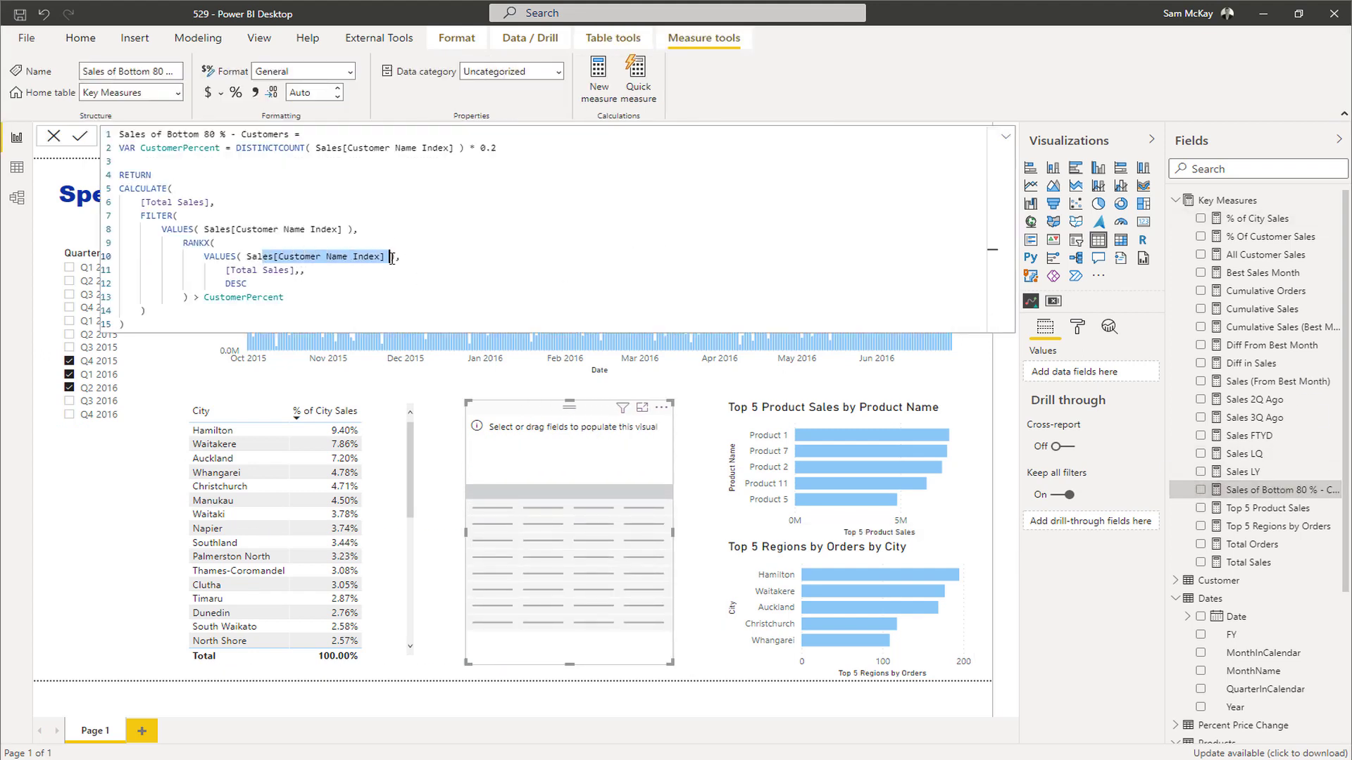
left_click(458, 258)
scroll(1232, 459, "down", 3)
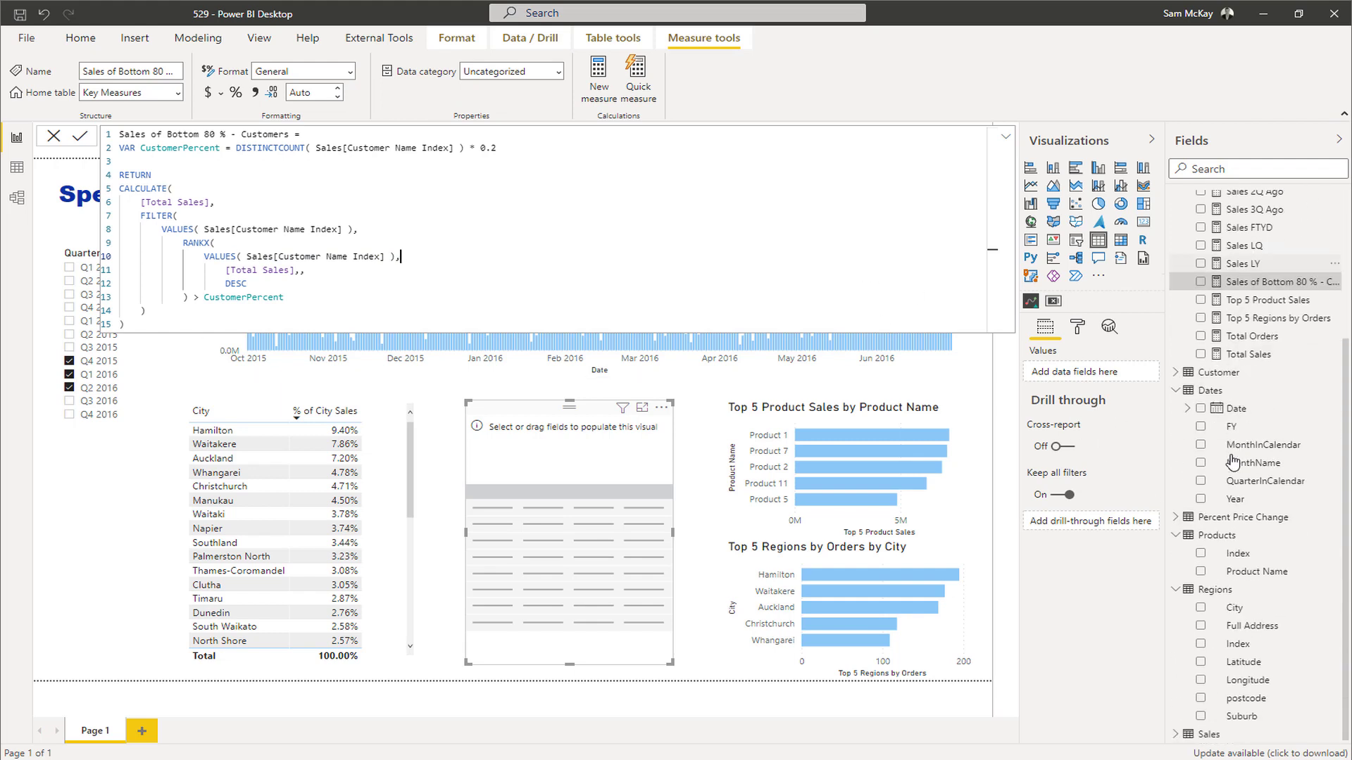
left_click(1177, 374)
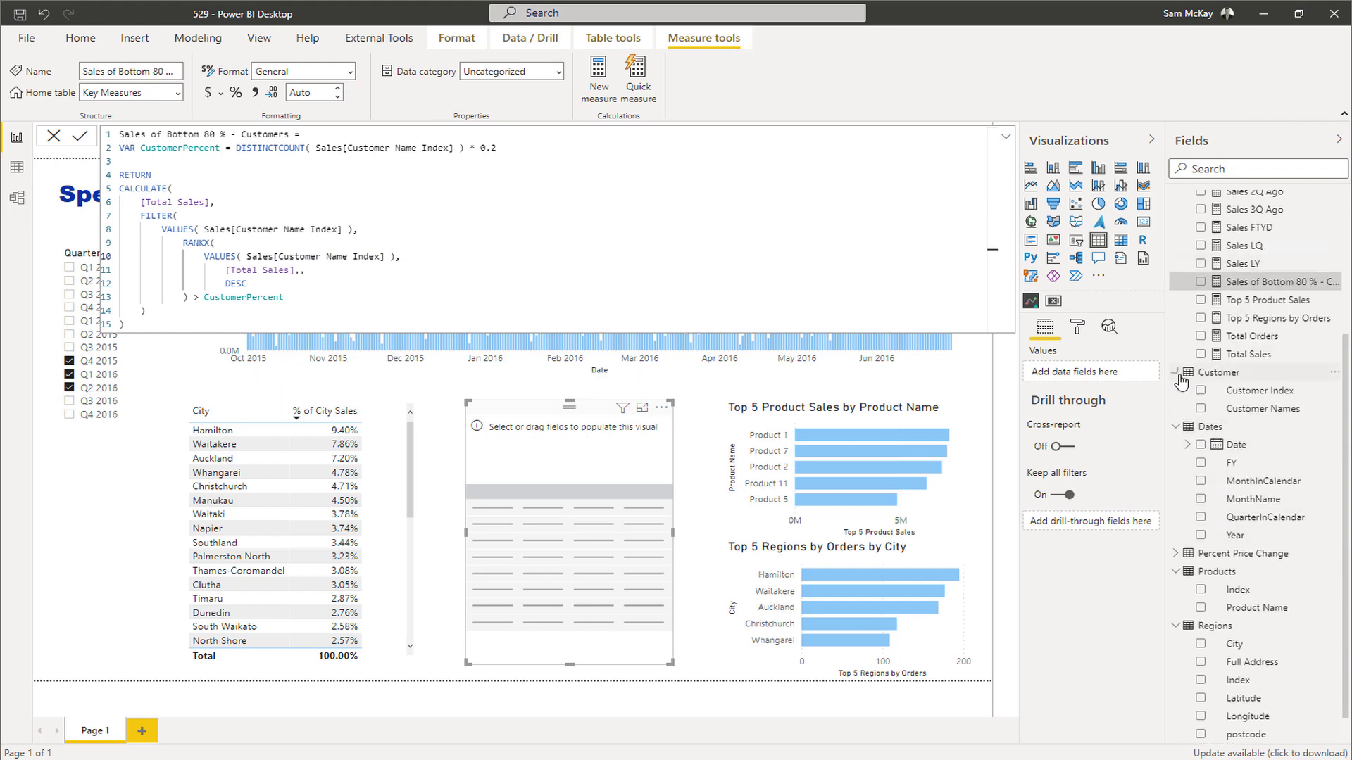
left_click_drag(574, 524, 574, 525)
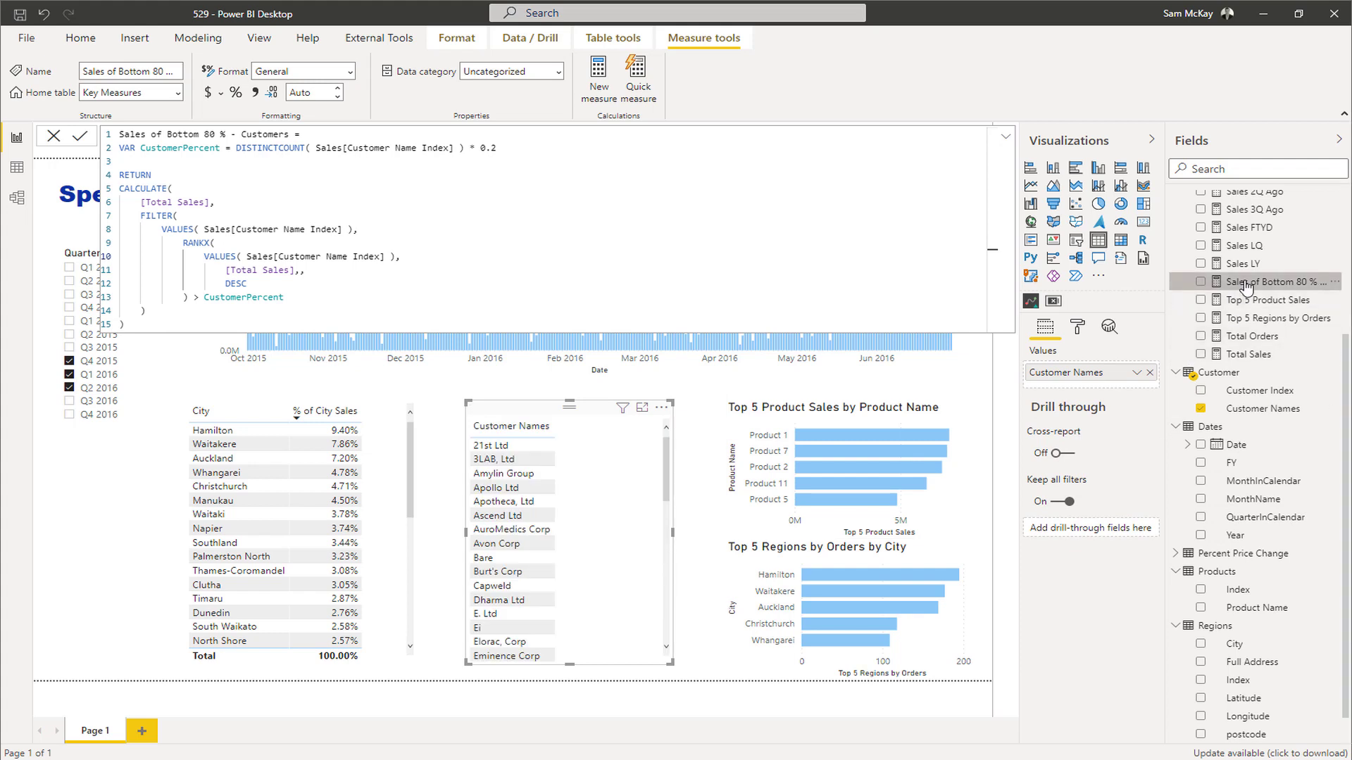
left_click_drag(1245, 285, 1104, 380)
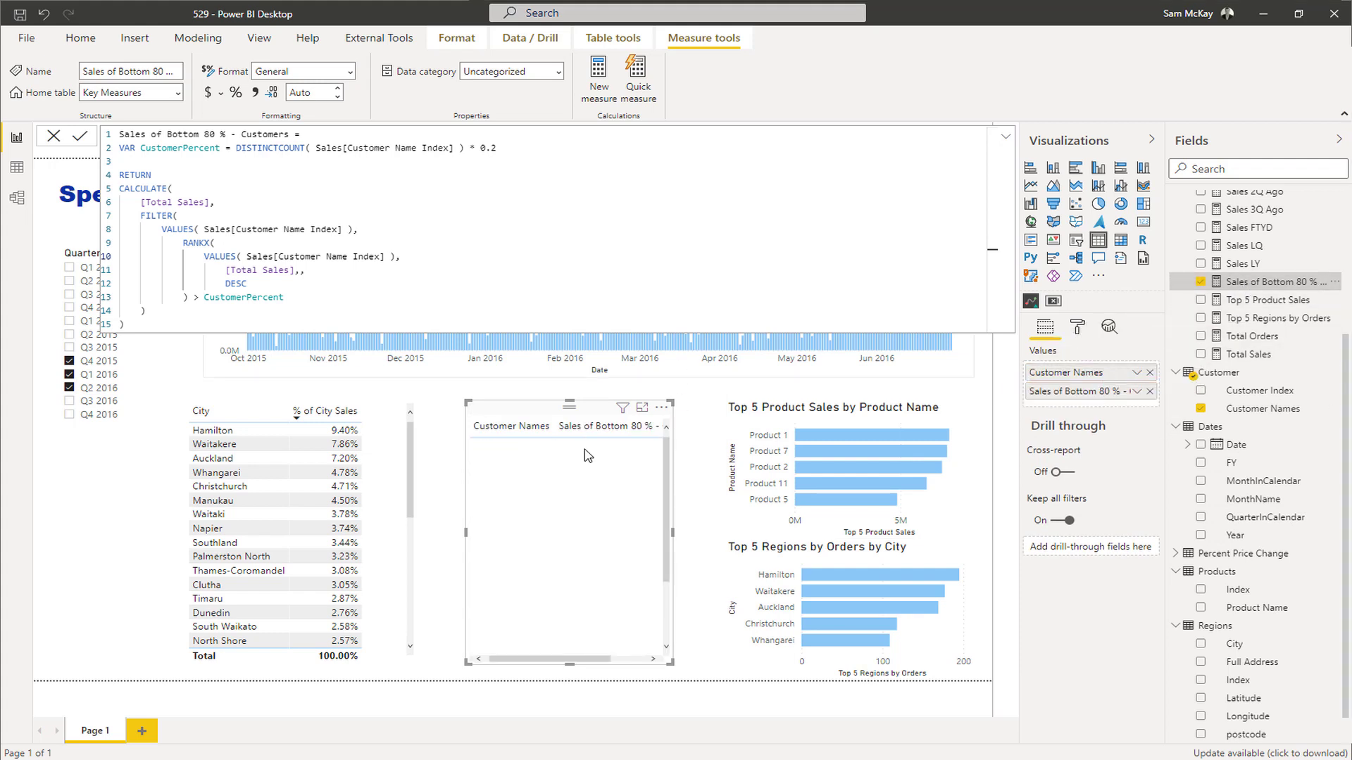
Widen the customer table on both sides and sort it descending by Sales of Bottom 80 % - Customers.
left_click_drag(671, 404, 728, 414)
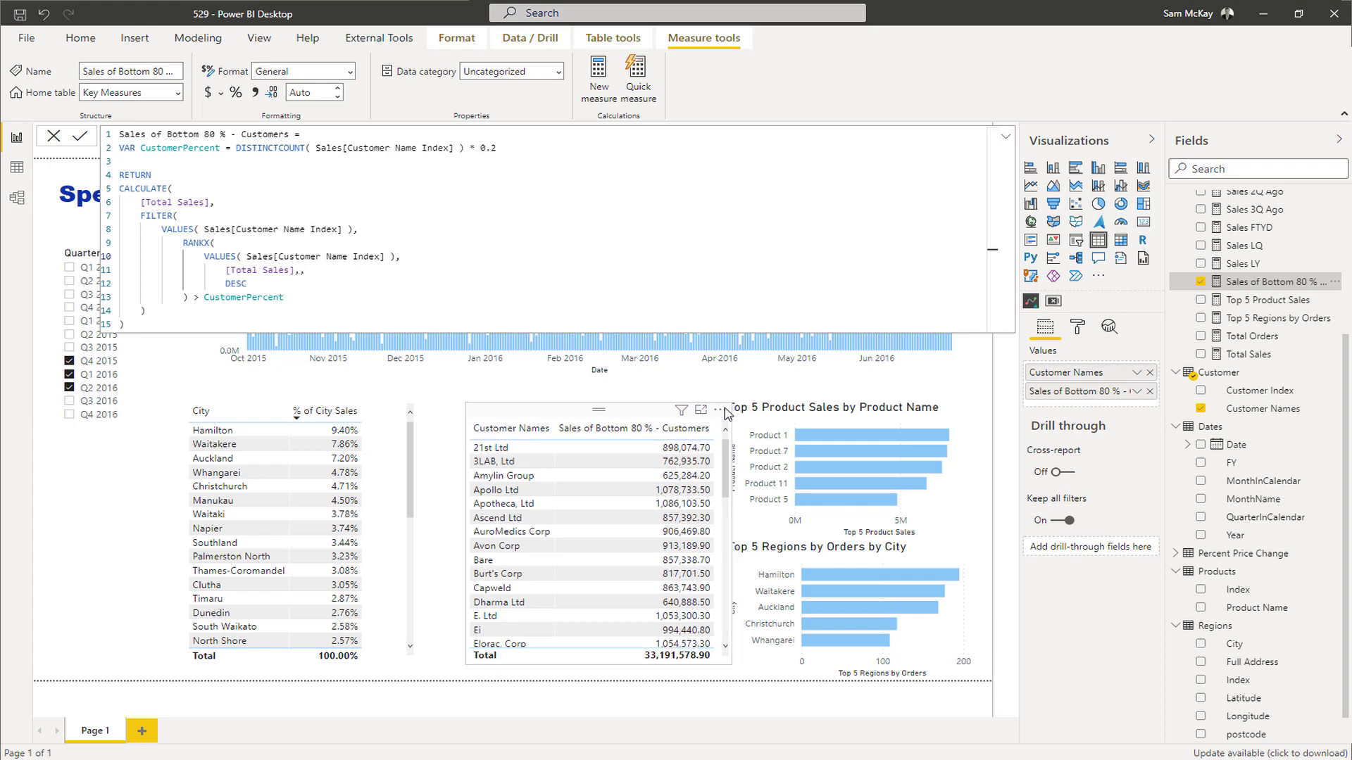
scroll(642, 484, "down", 10)
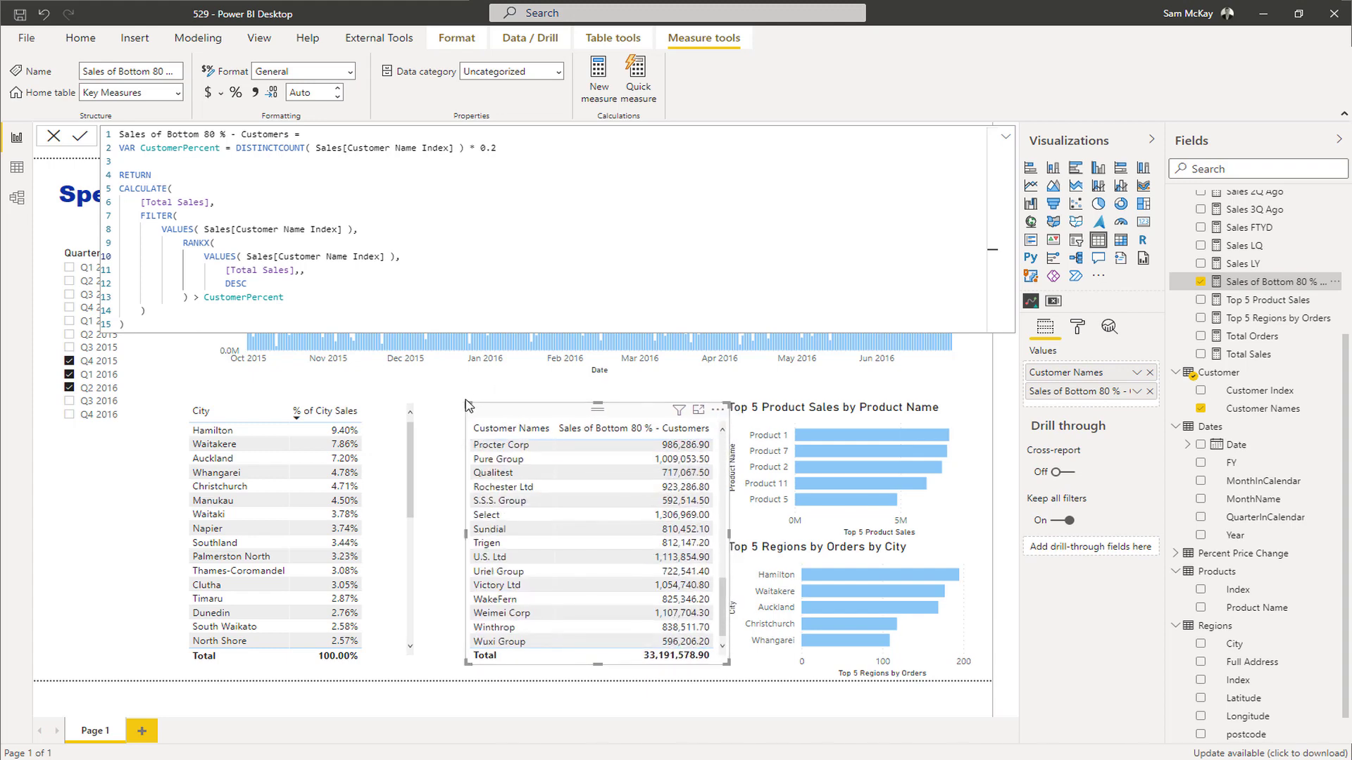
left_click_drag(466, 402, 437, 398)
left_click(610, 427)
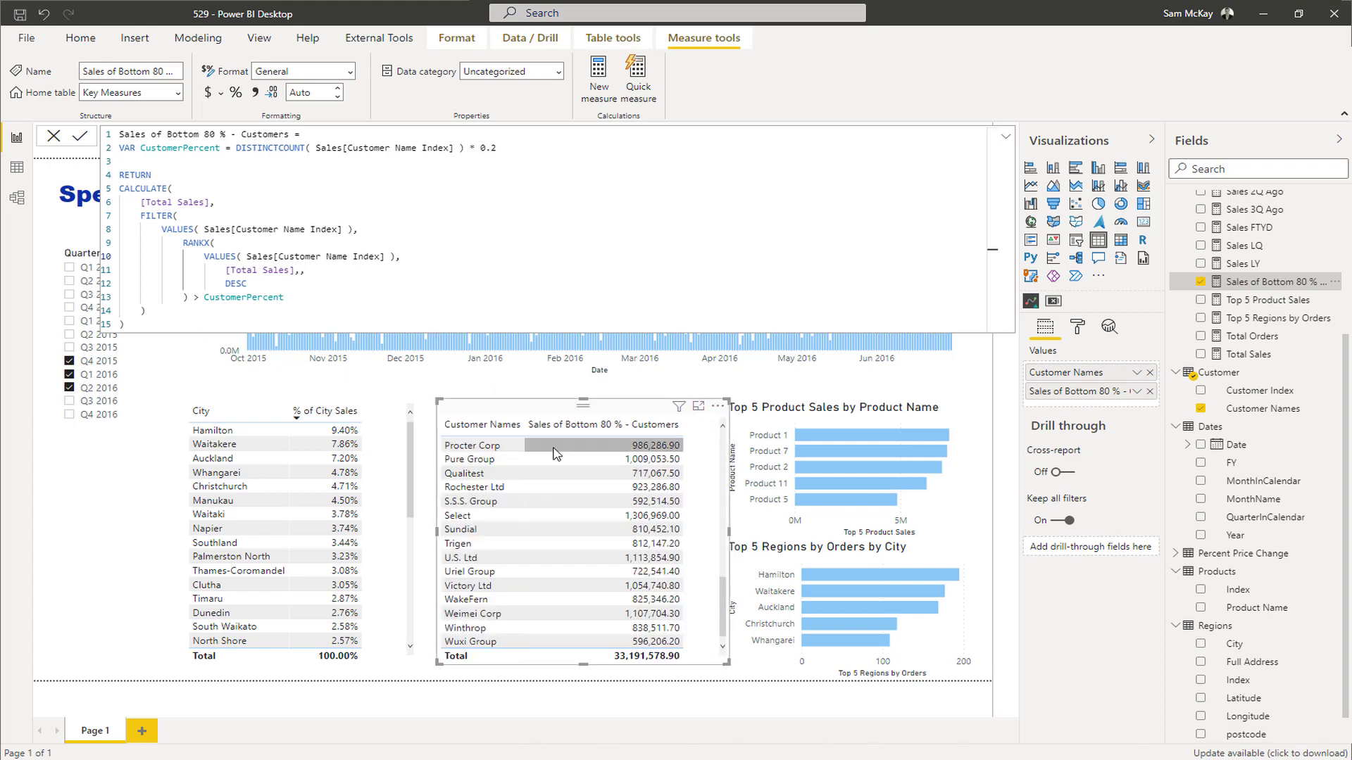
scroll(617, 427, "down", 10)
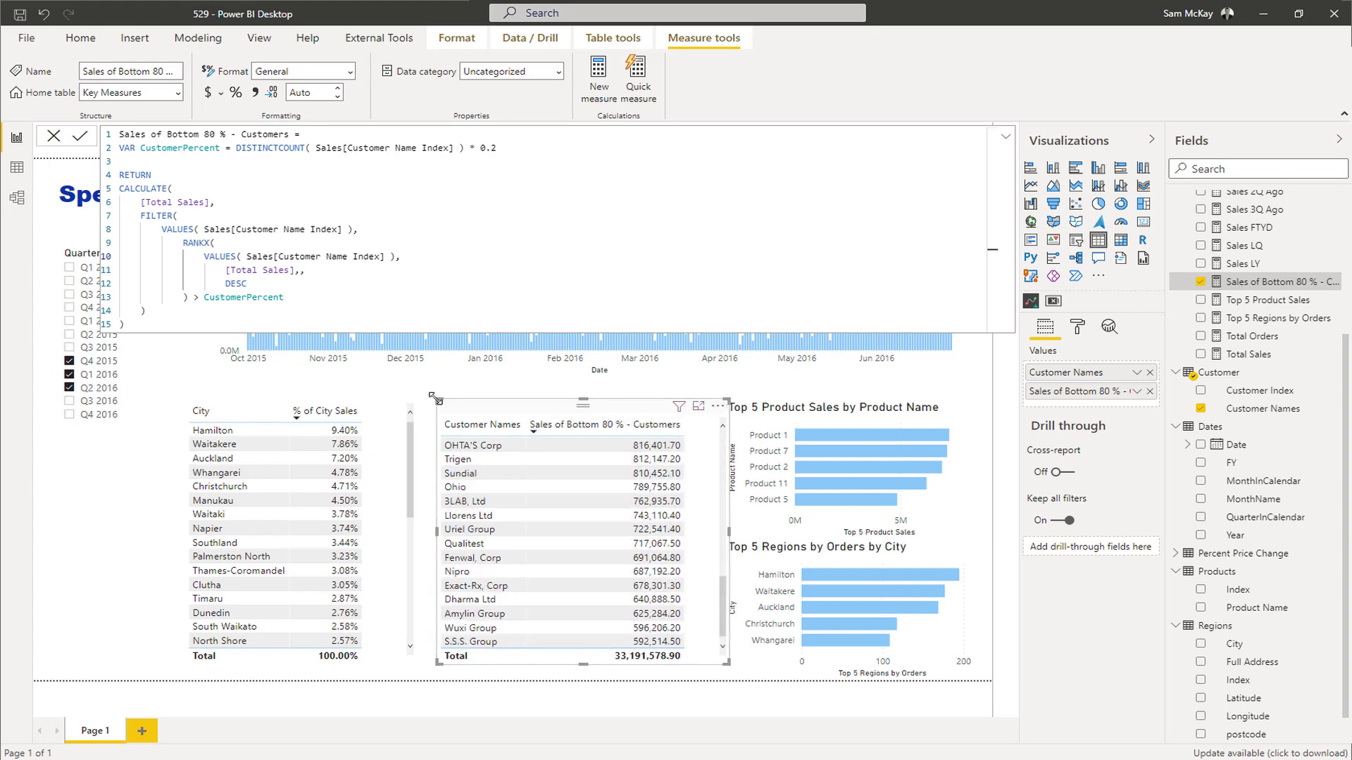
Extend the customer table further left and add Total Sales as a third column.
left_click_drag(437, 400, 351, 405)
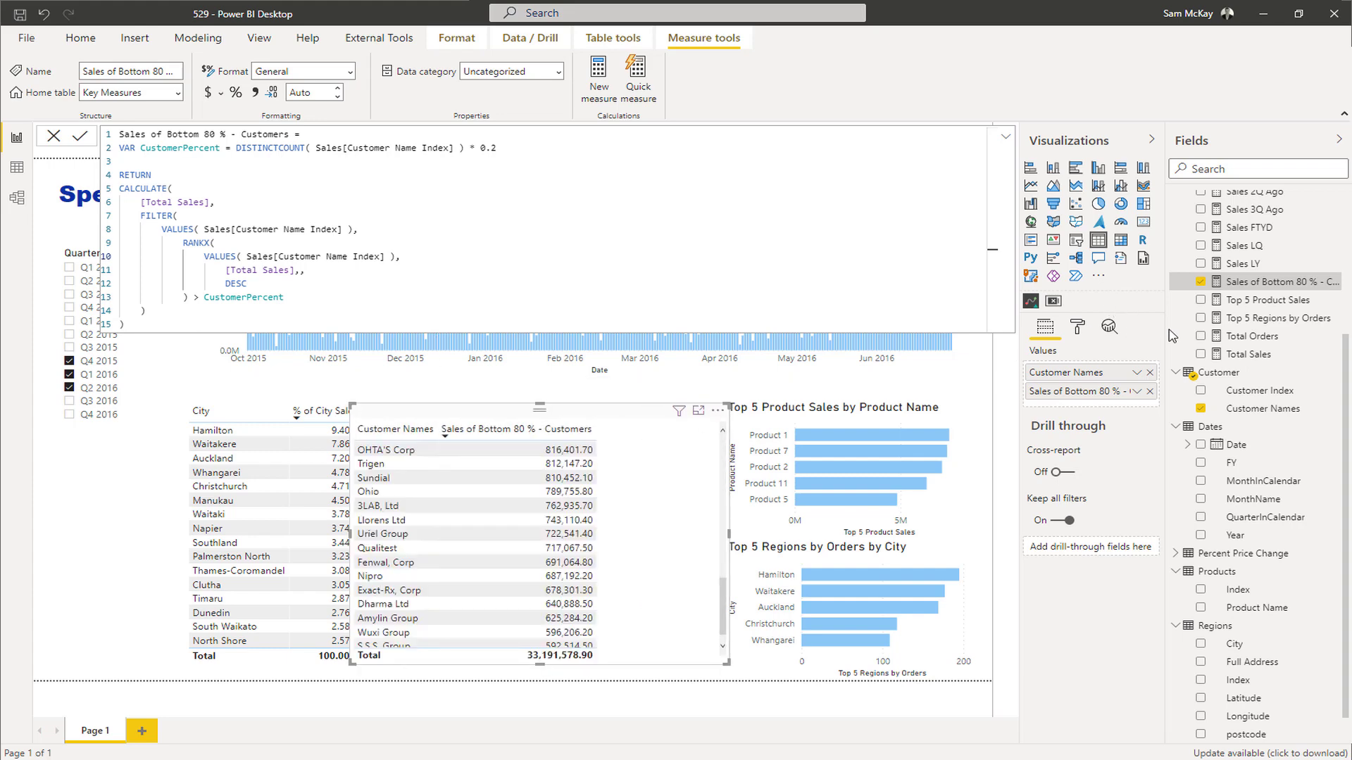
scroll(1243, 274, "up", 2)
left_click_drag(1233, 431, 662, 522)
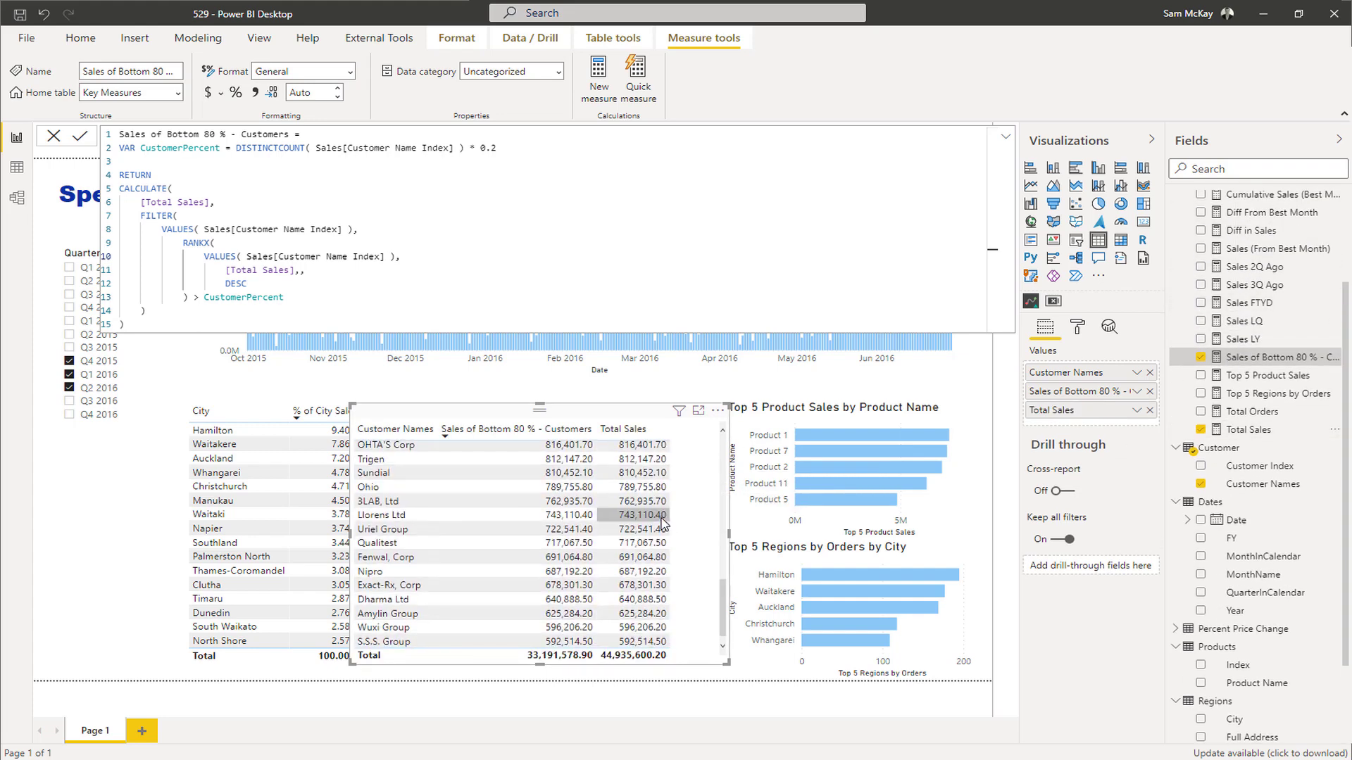
Compare the two sales columns across all customers and narrow the table so it no longer overlaps the city table.
scroll(662, 521, "up", 5)
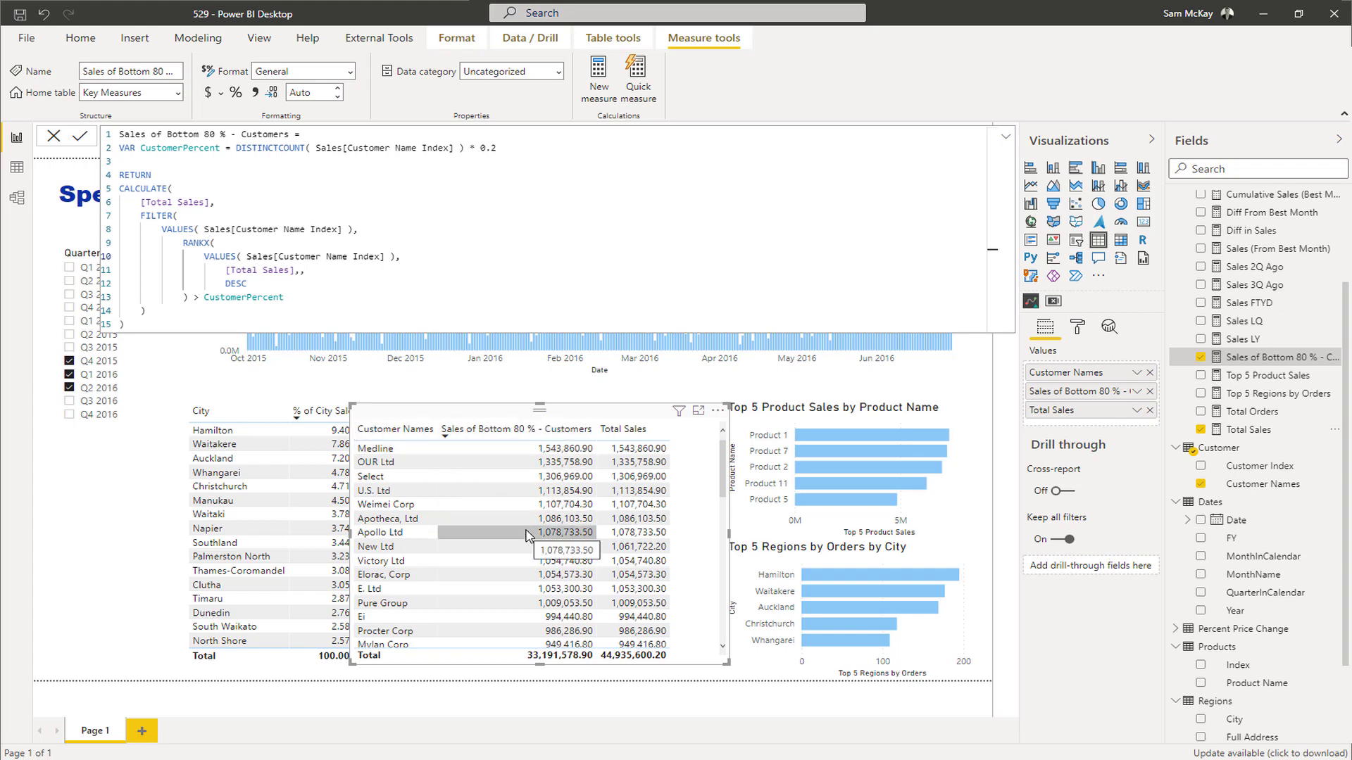
scroll(528, 535, "down", 5)
scroll(528, 537, "down", 1)
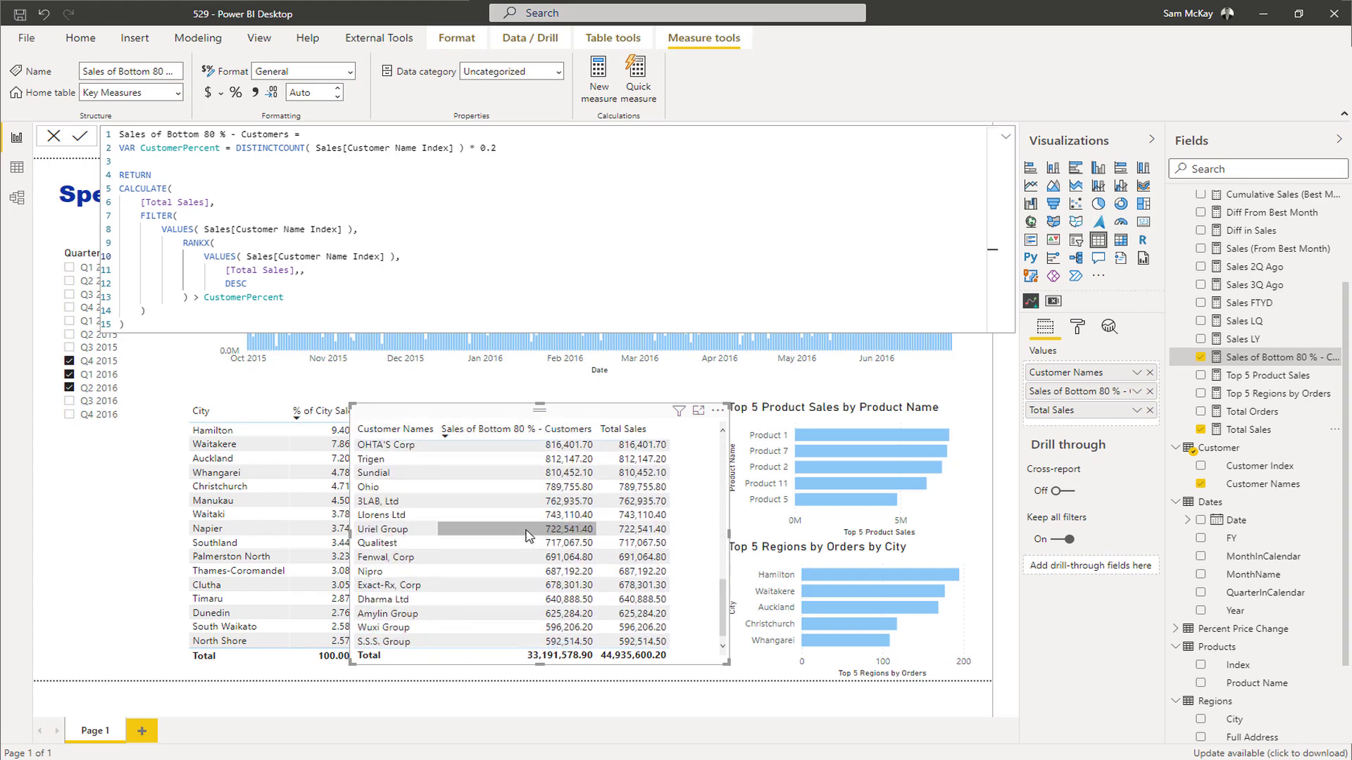
scroll(528, 536, "up", 6)
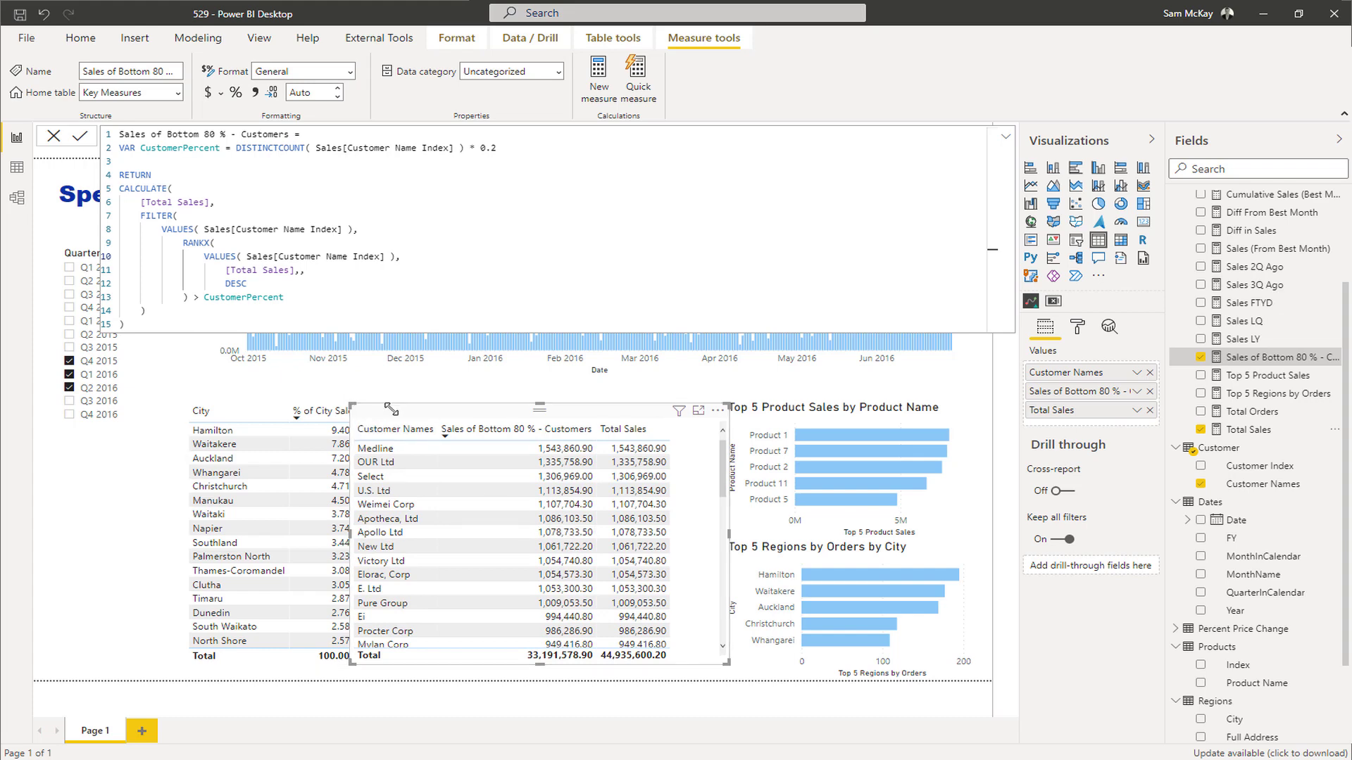
left_click_drag(391, 410, 434, 404)
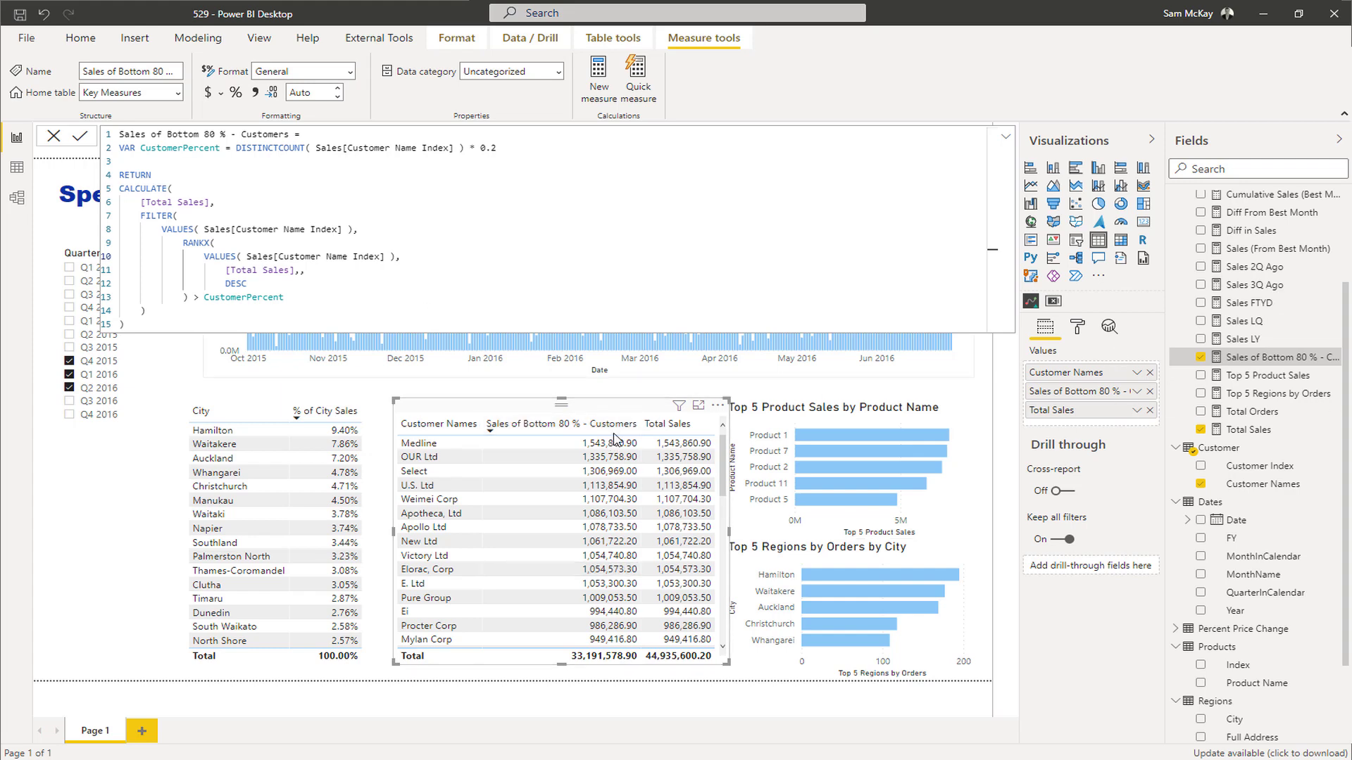
Turn the customer table into a compact Sales of Bottom 80 % - Customers card beside the city table, and switch back to Analyst Hub.
left_click(1143, 222)
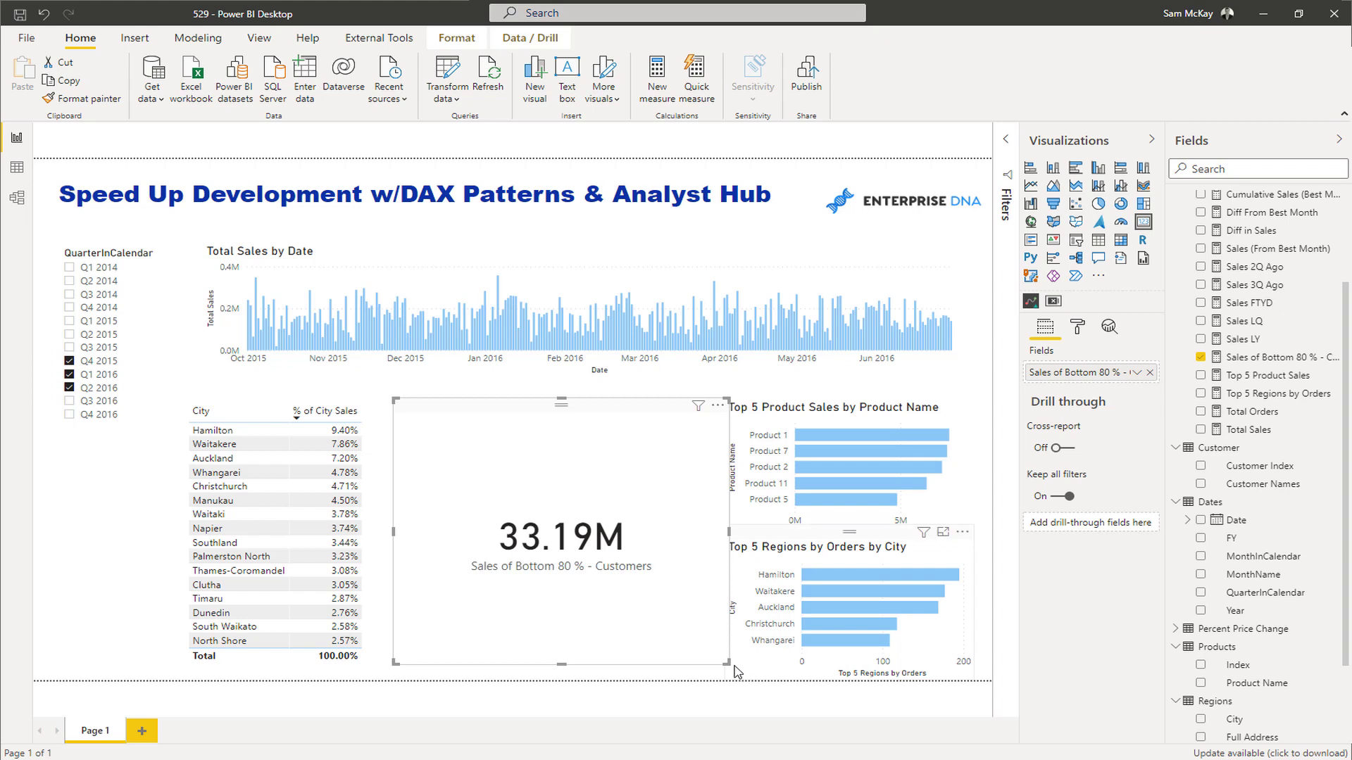
left_click_drag(727, 662, 597, 498)
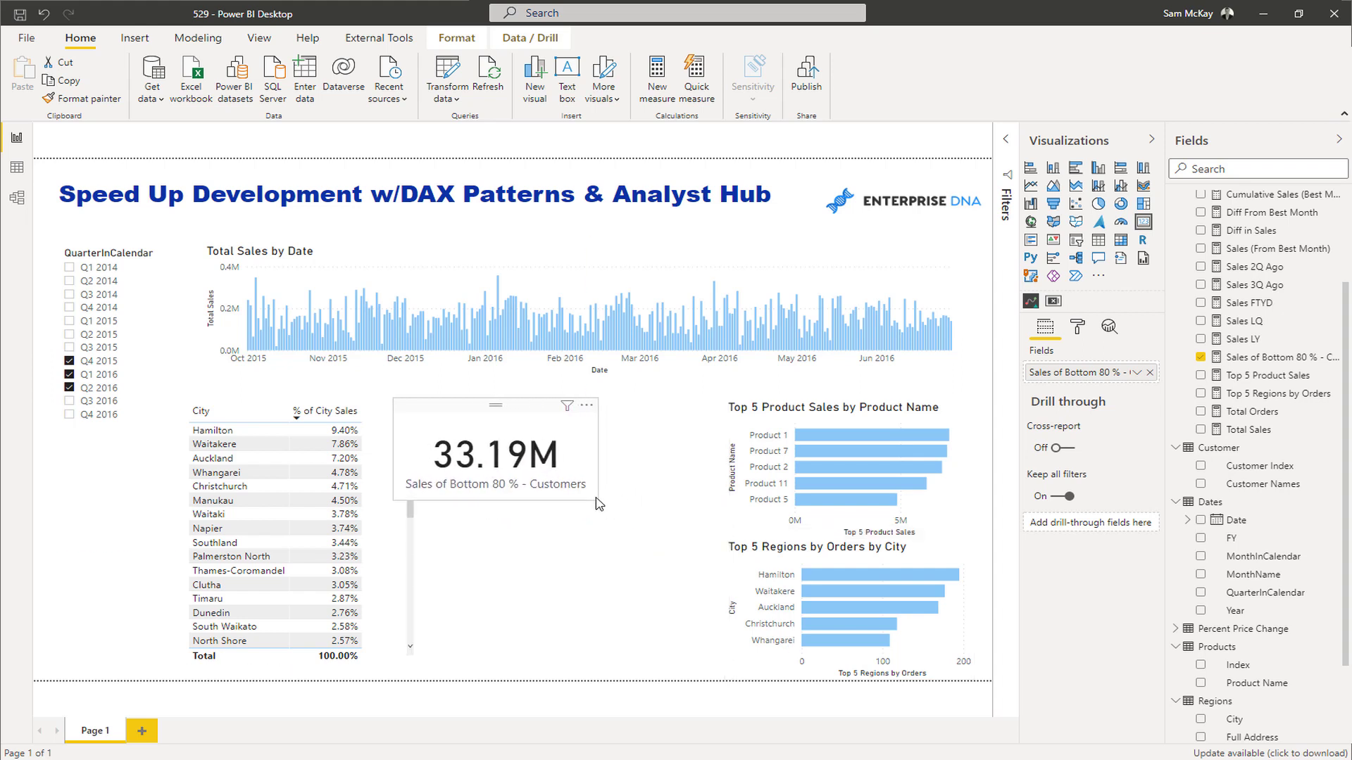
left_click_drag(483, 414, 547, 410)
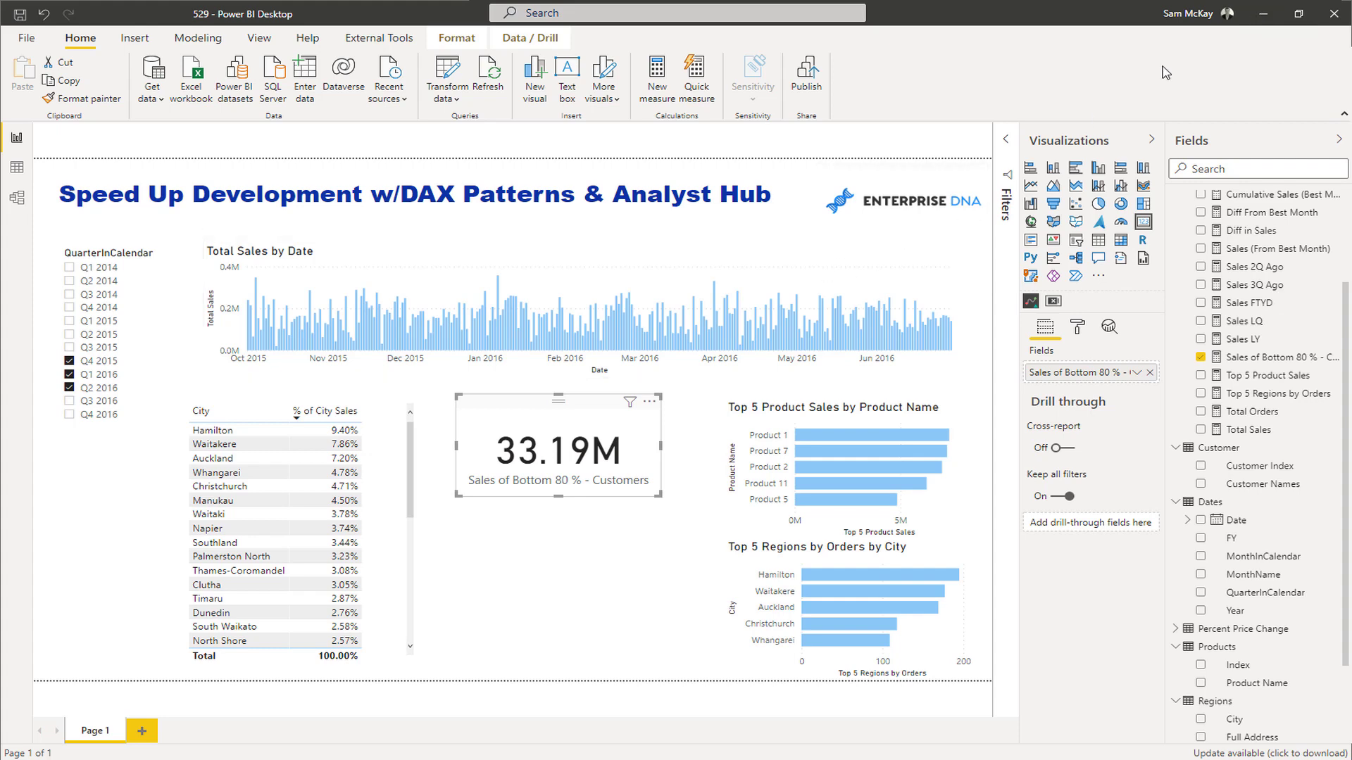
left_click(1258, 15)
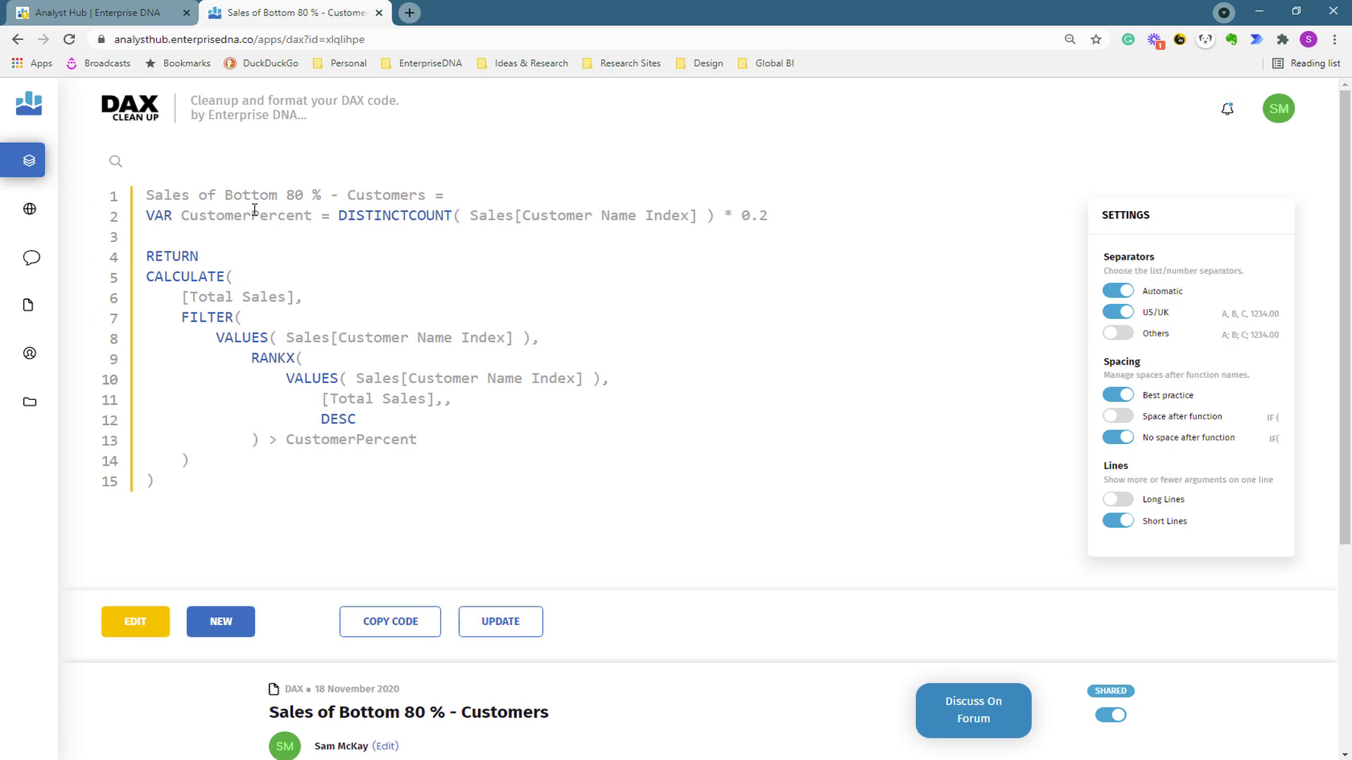
Return to the Analyst Hub window, open the community documents and filter them by MCode, followed by RAWCode.
key("alt+Tab")
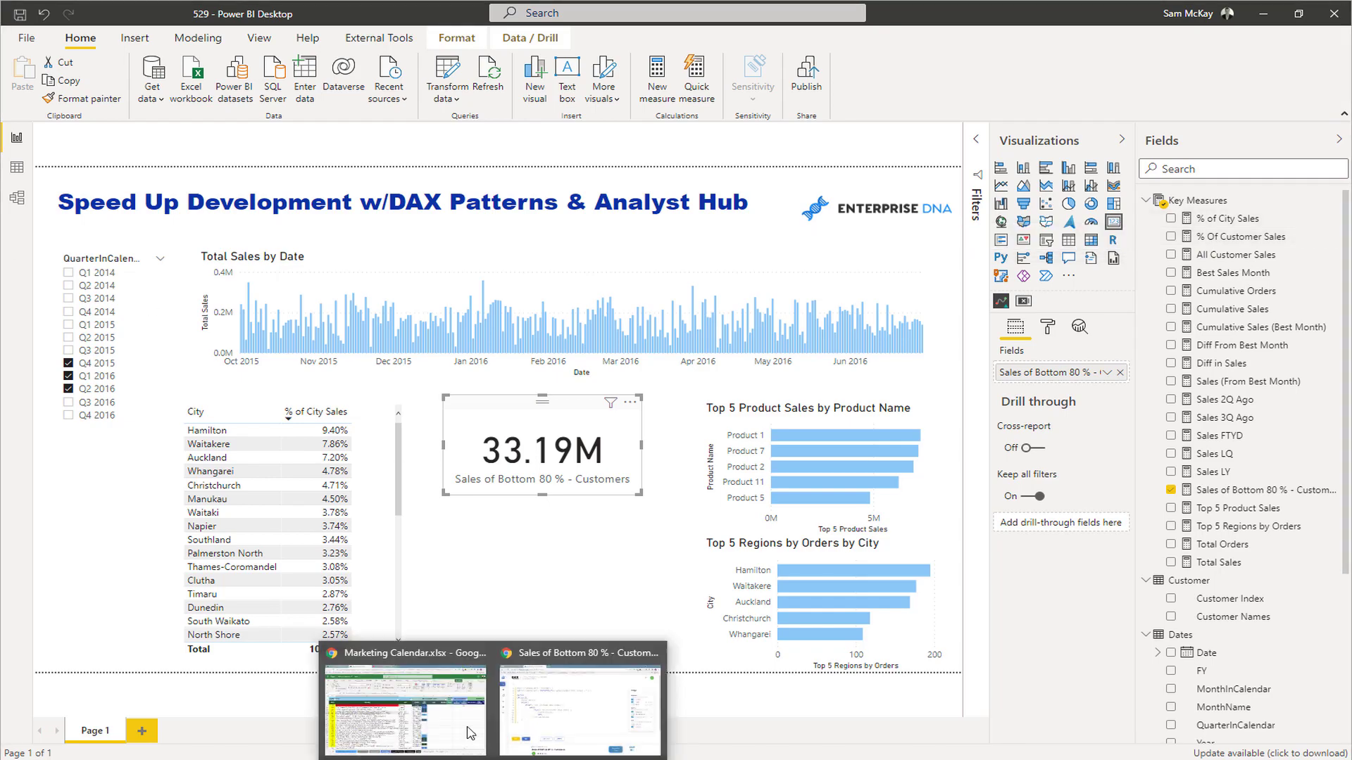
left_click(570, 711)
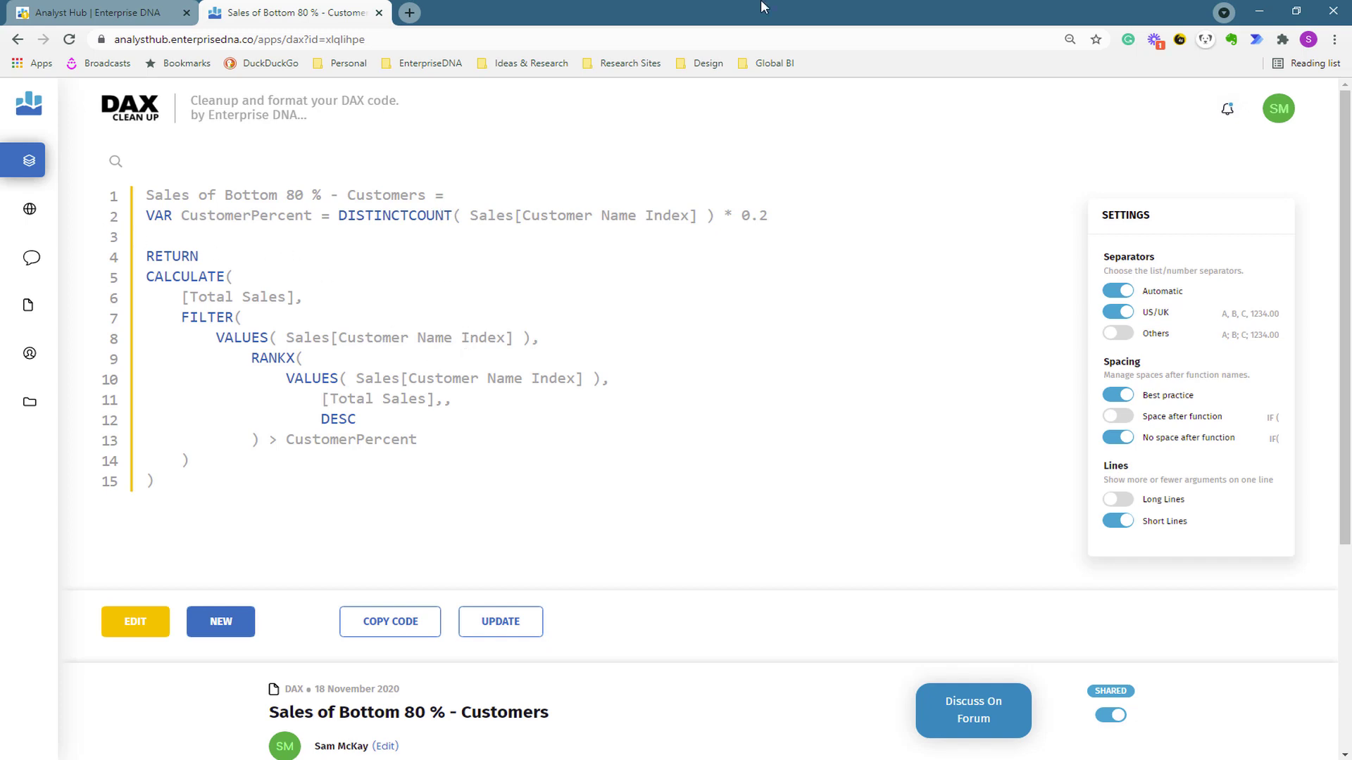
left_click(29, 209)
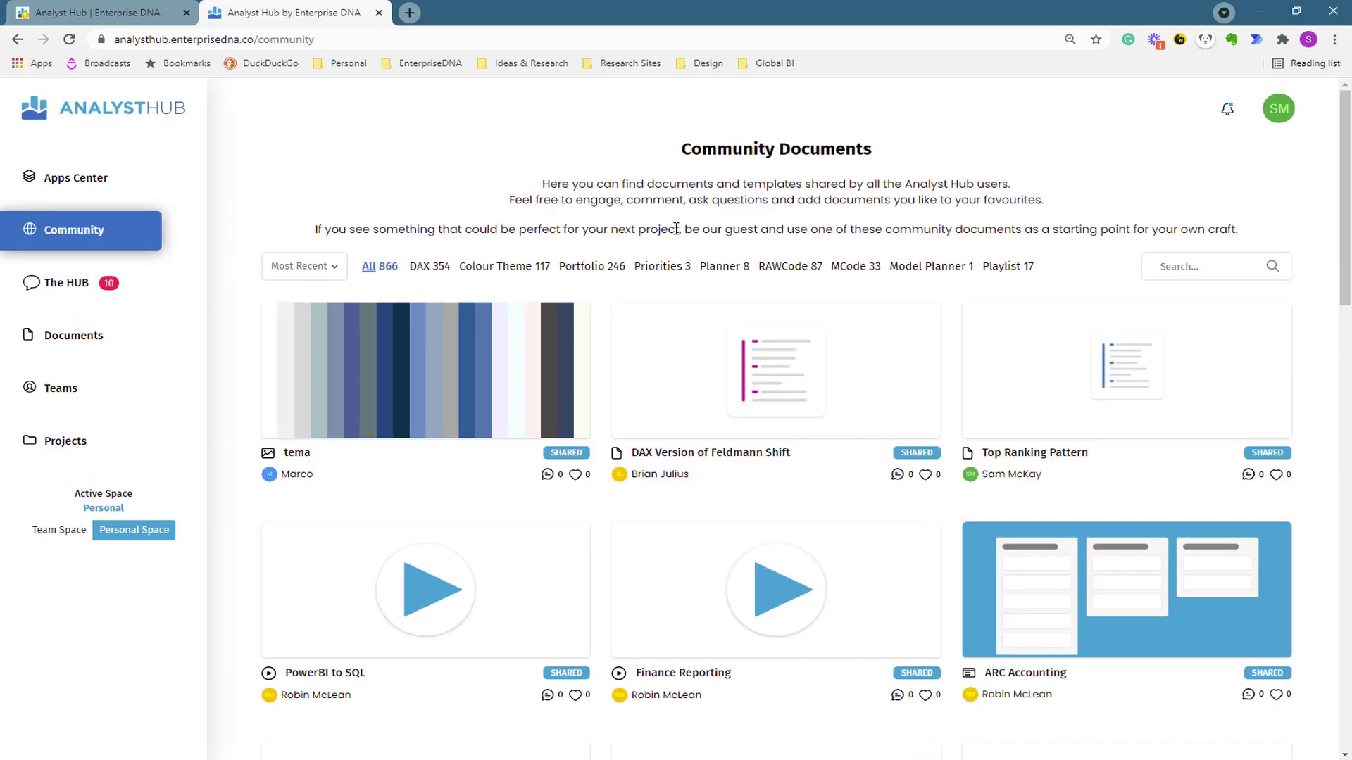
left_click(850, 268)
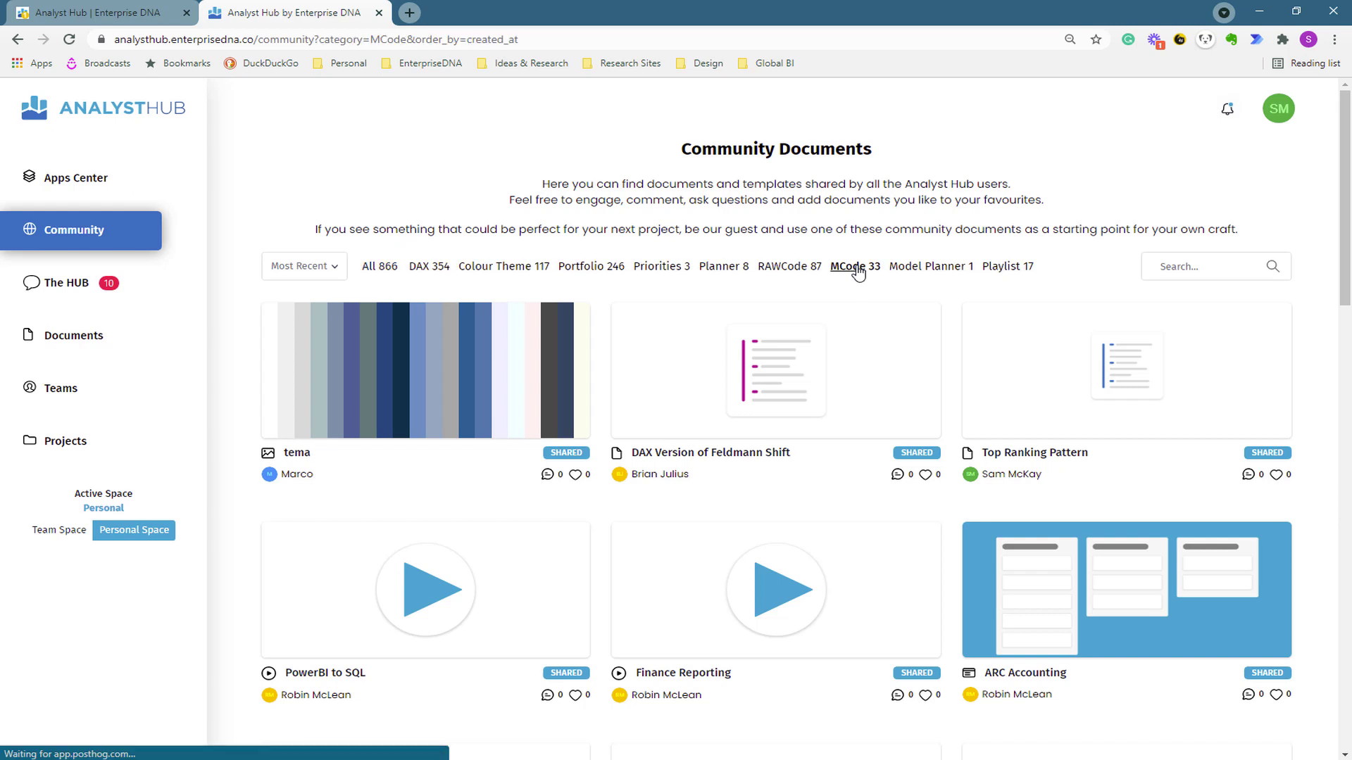
left_click(787, 271)
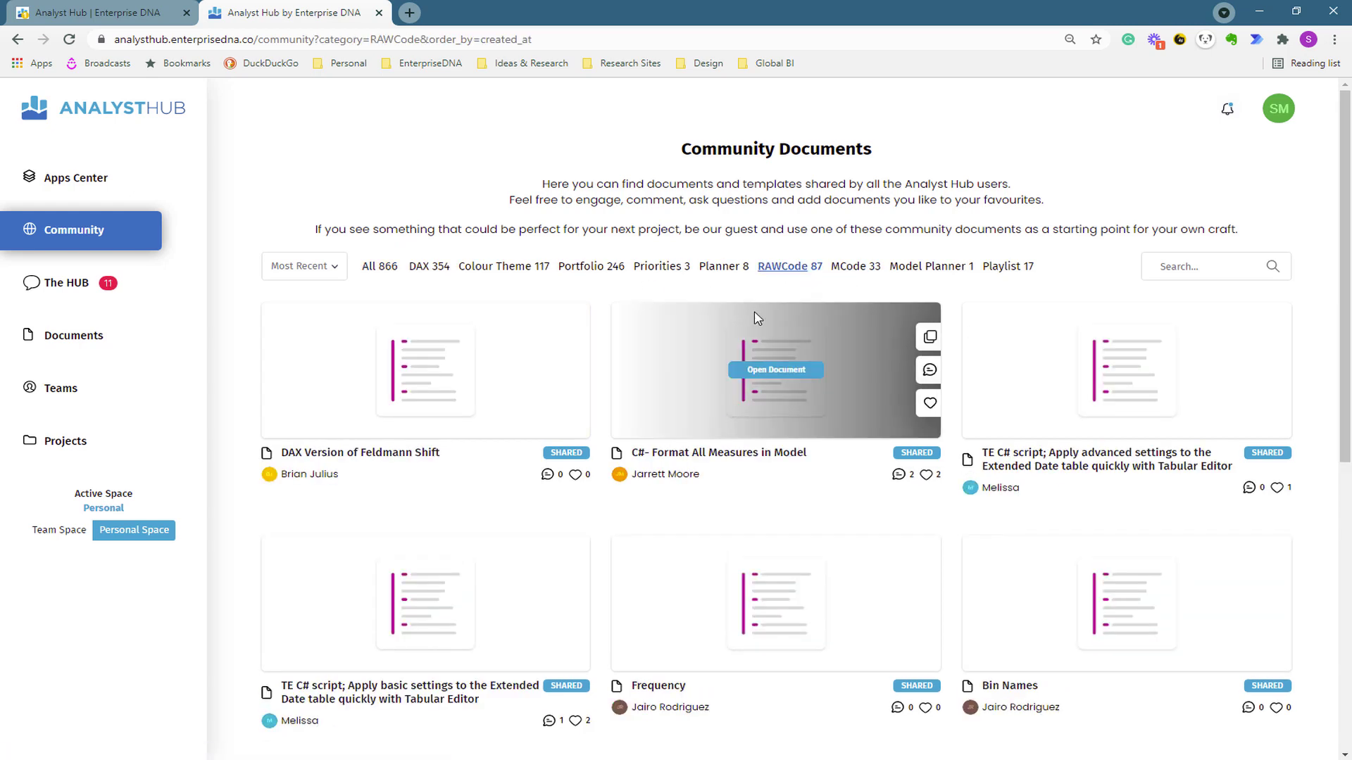
Browse the shared RAWCode documents and open the Apps Center overview of Analyst Hub's apps.
mouse_move(696, 426)
scroll(696, 426, "down", 5)
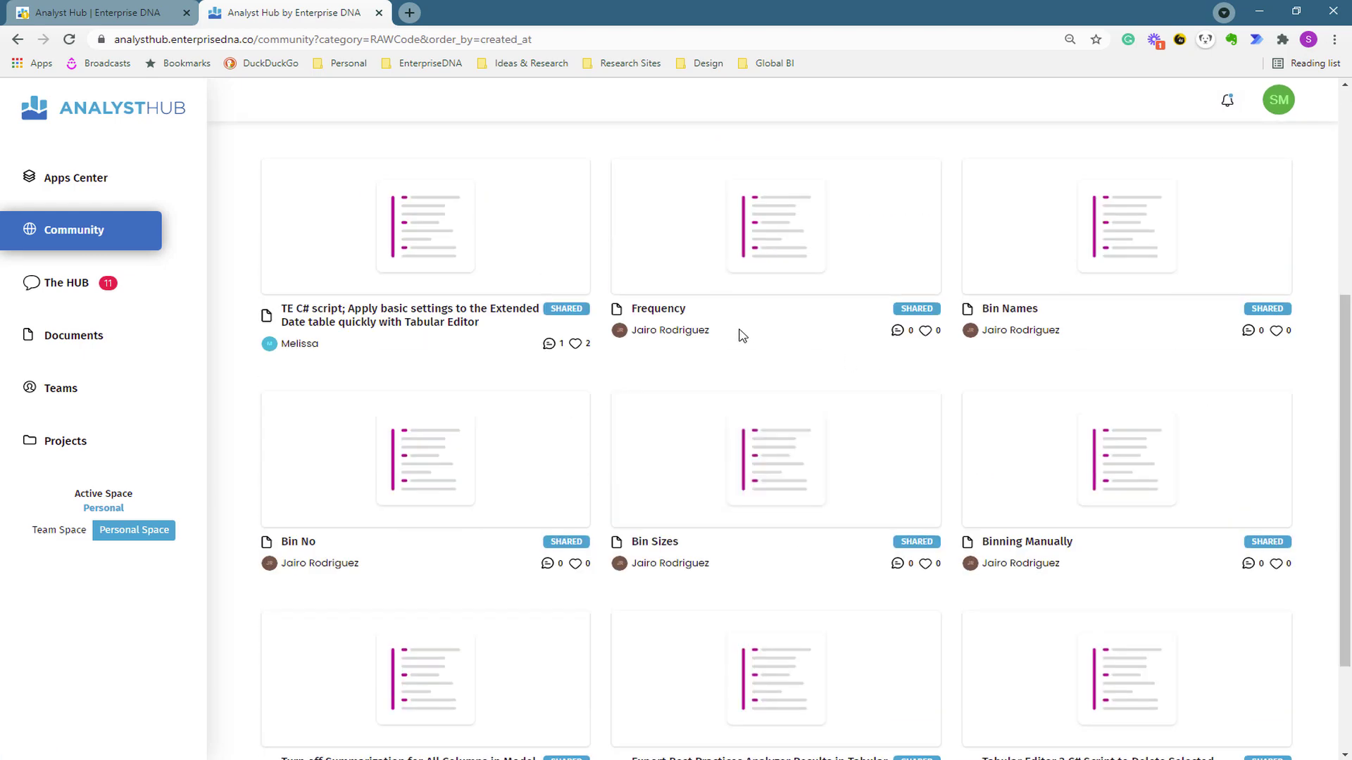
scroll(742, 336, "down", 2)
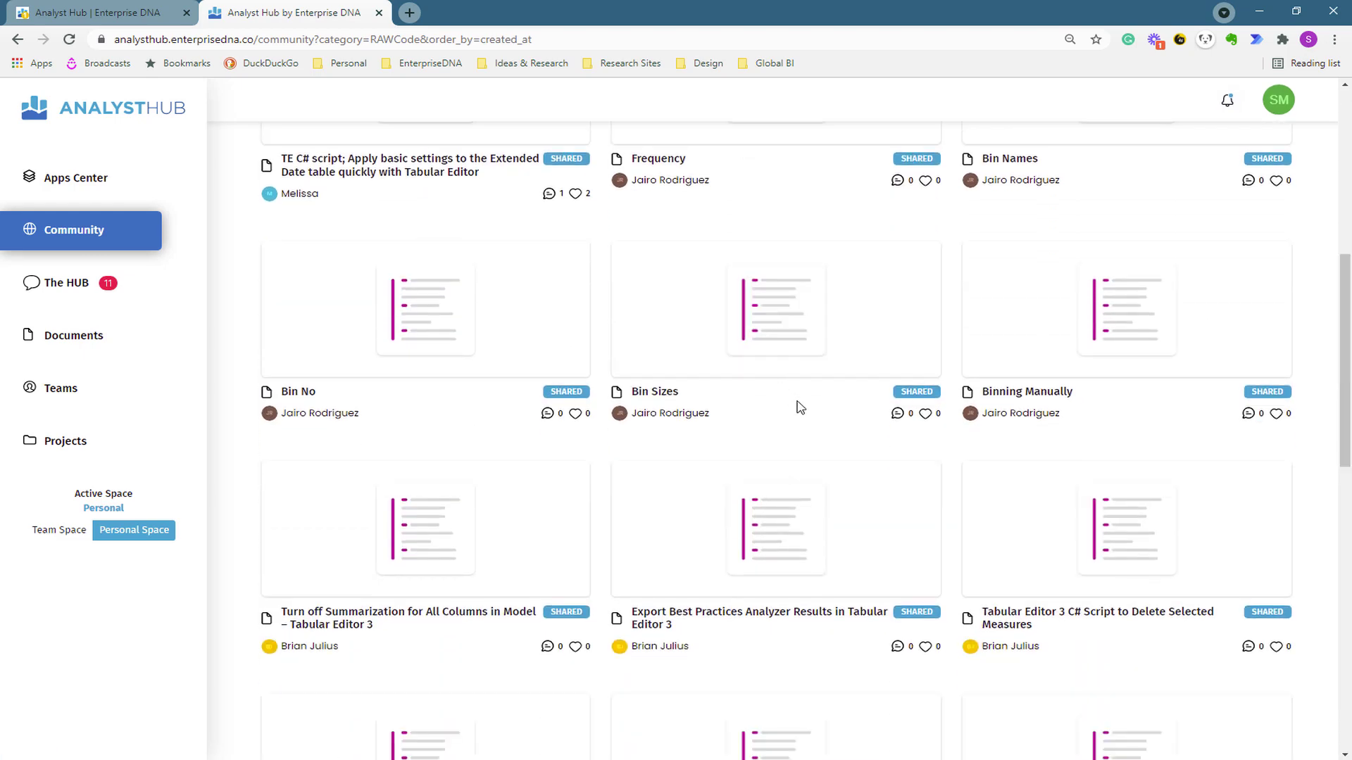
scroll(773, 415, "down", 4)
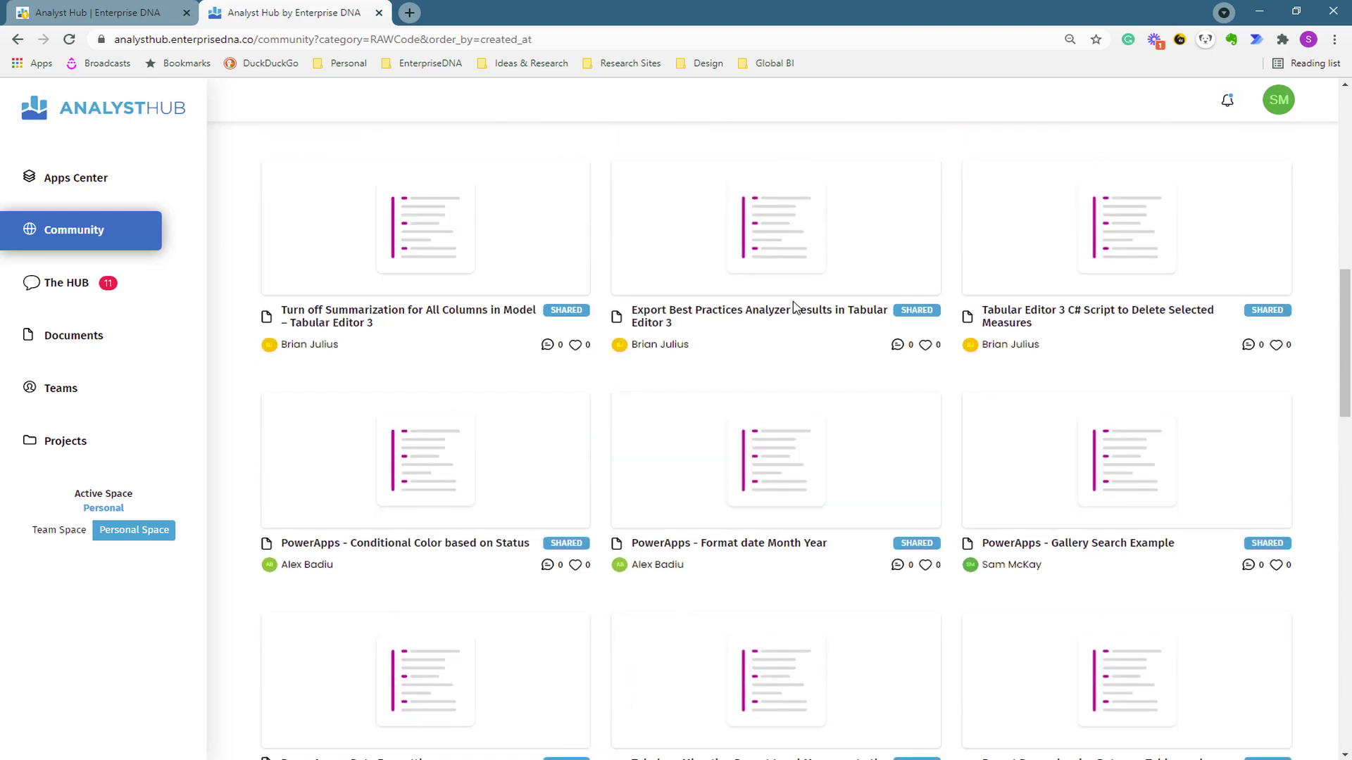
scroll(476, 293, "up", 11)
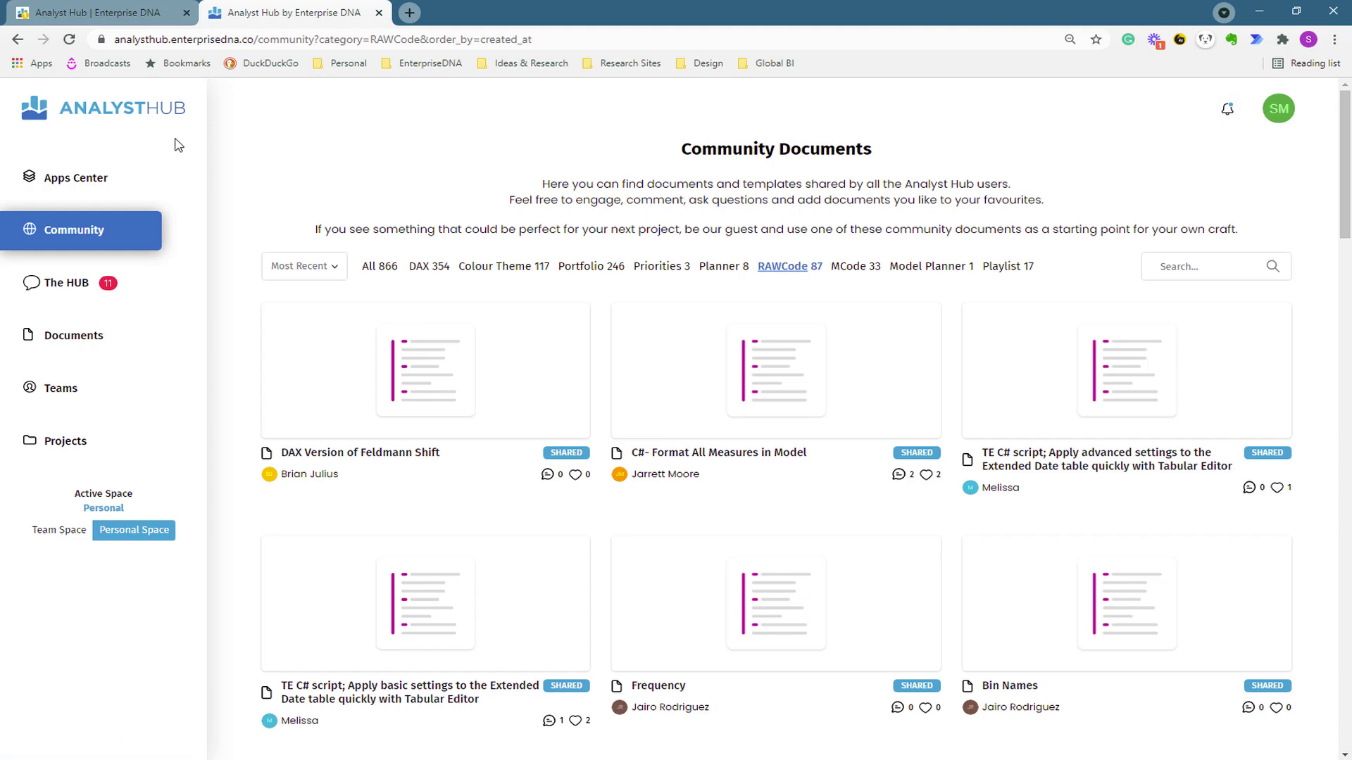
left_click(140, 180)
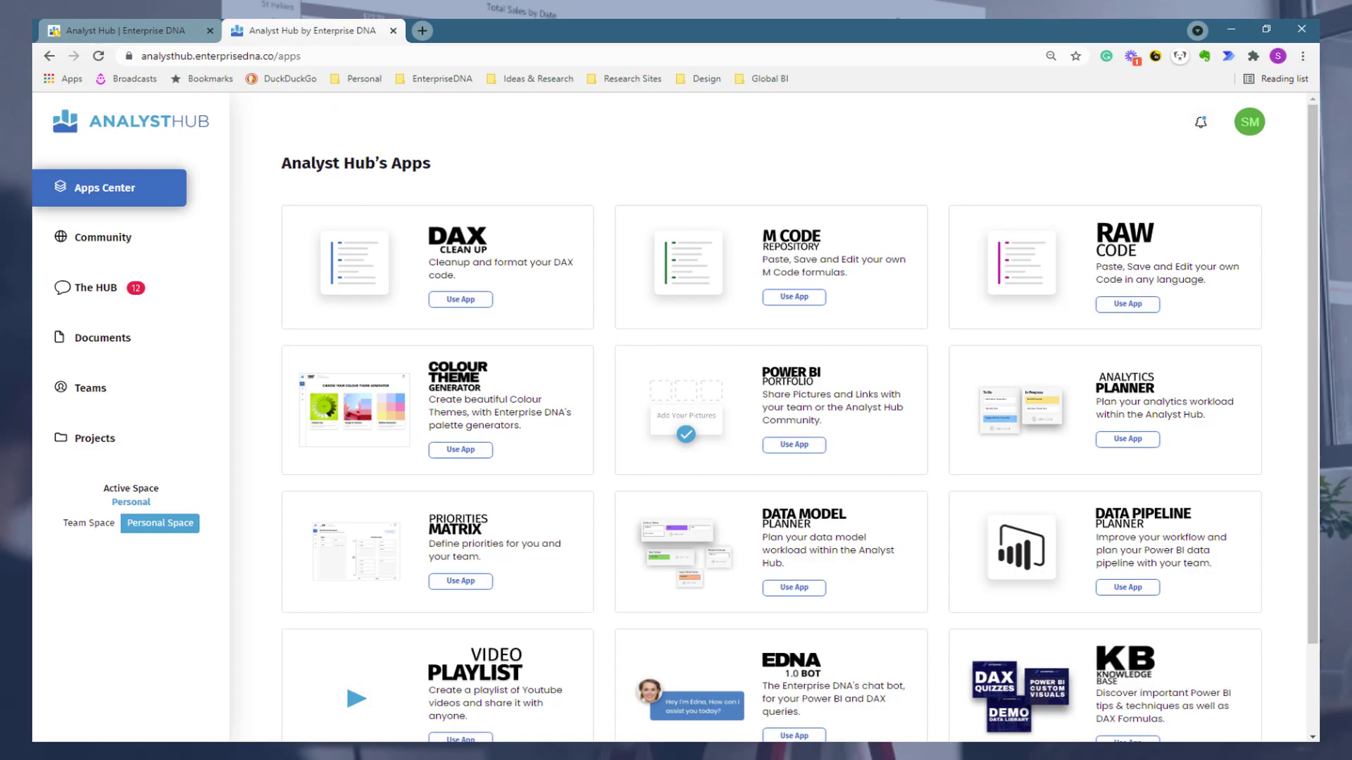
Switch to Power BI Desktop, move the Sales of Bottom 80 % - Customers card closer to the city table, and select that table.
key("alt+Tab")
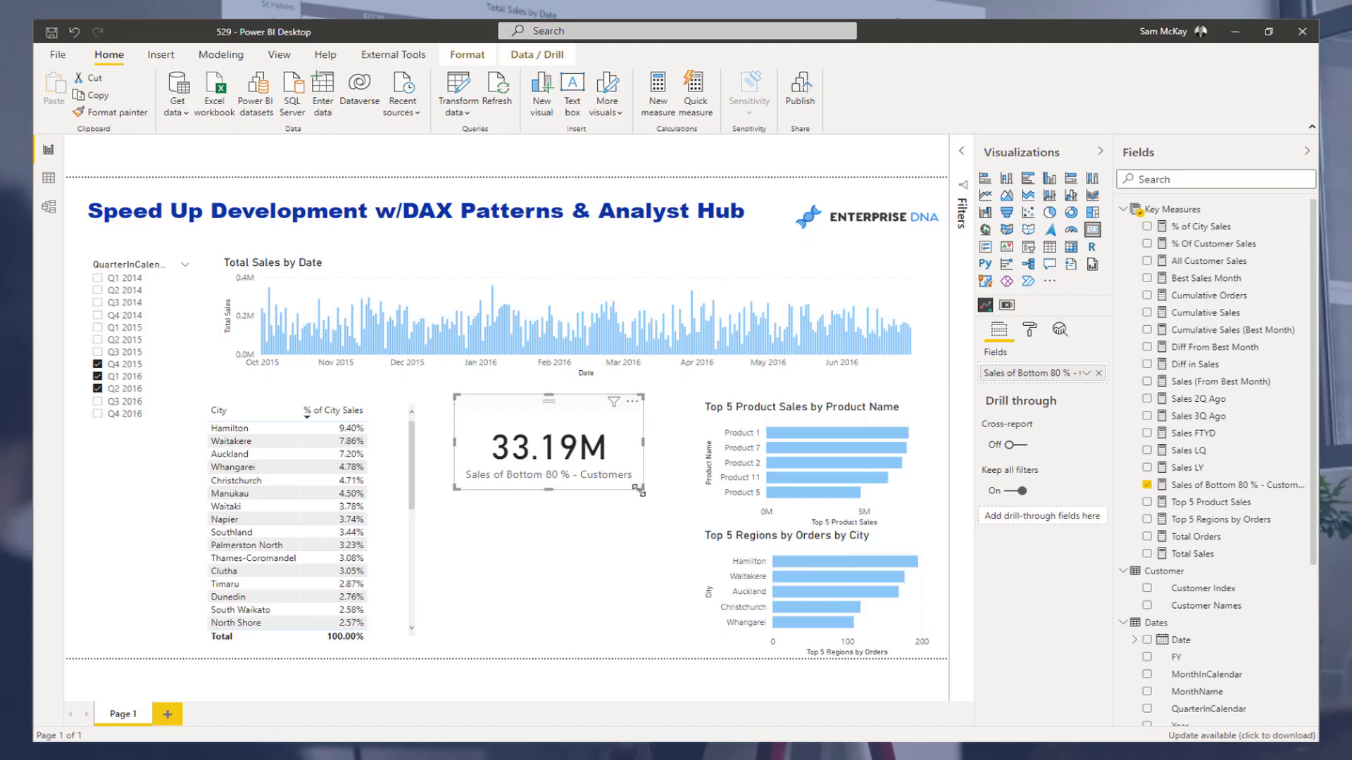
left_click_drag(578, 417, 551, 419)
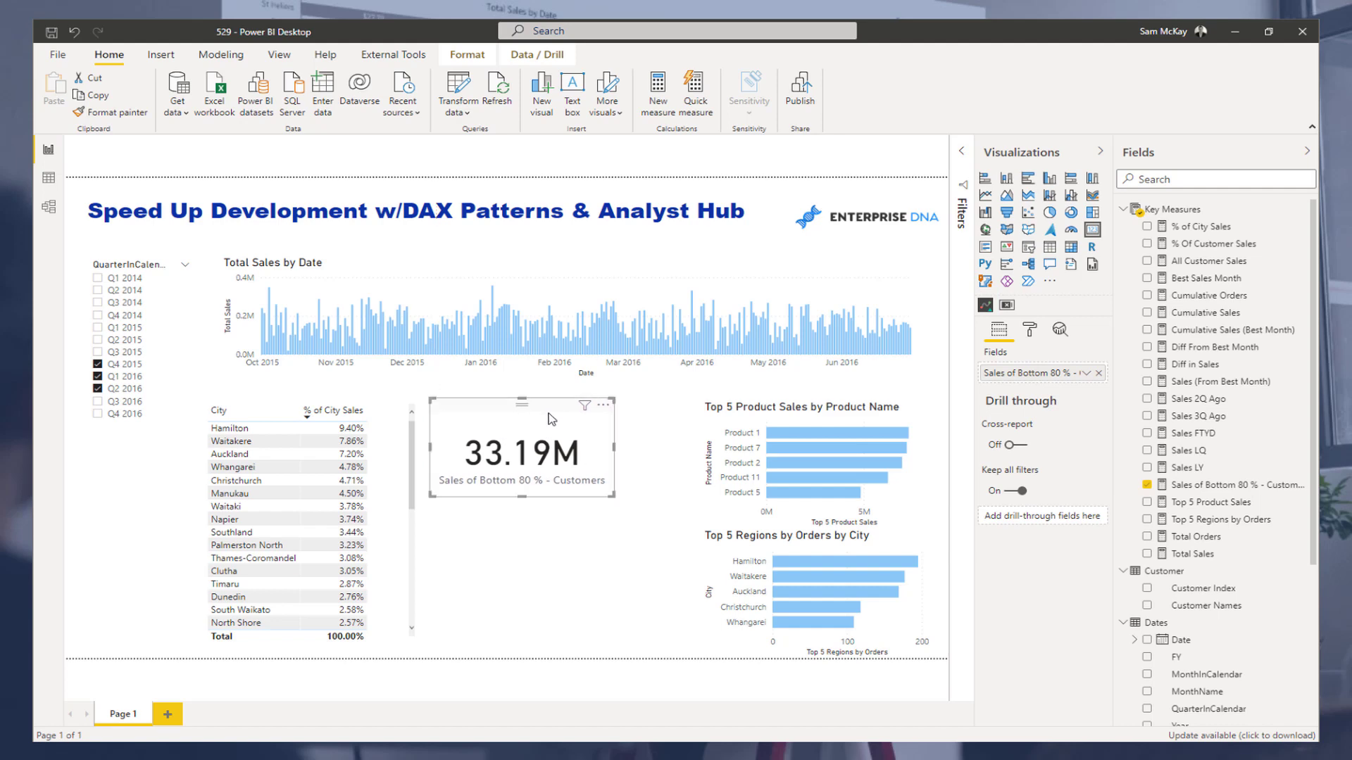
left_click(349, 397)
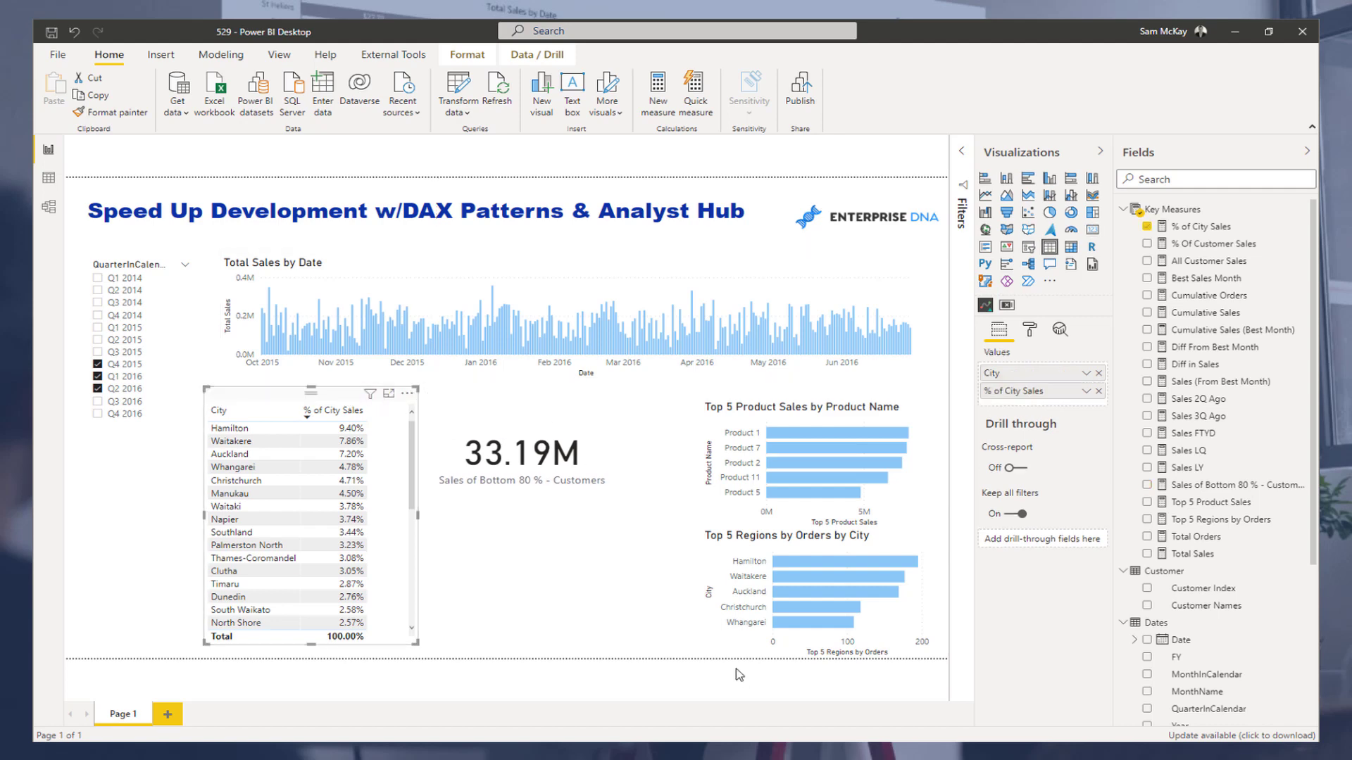